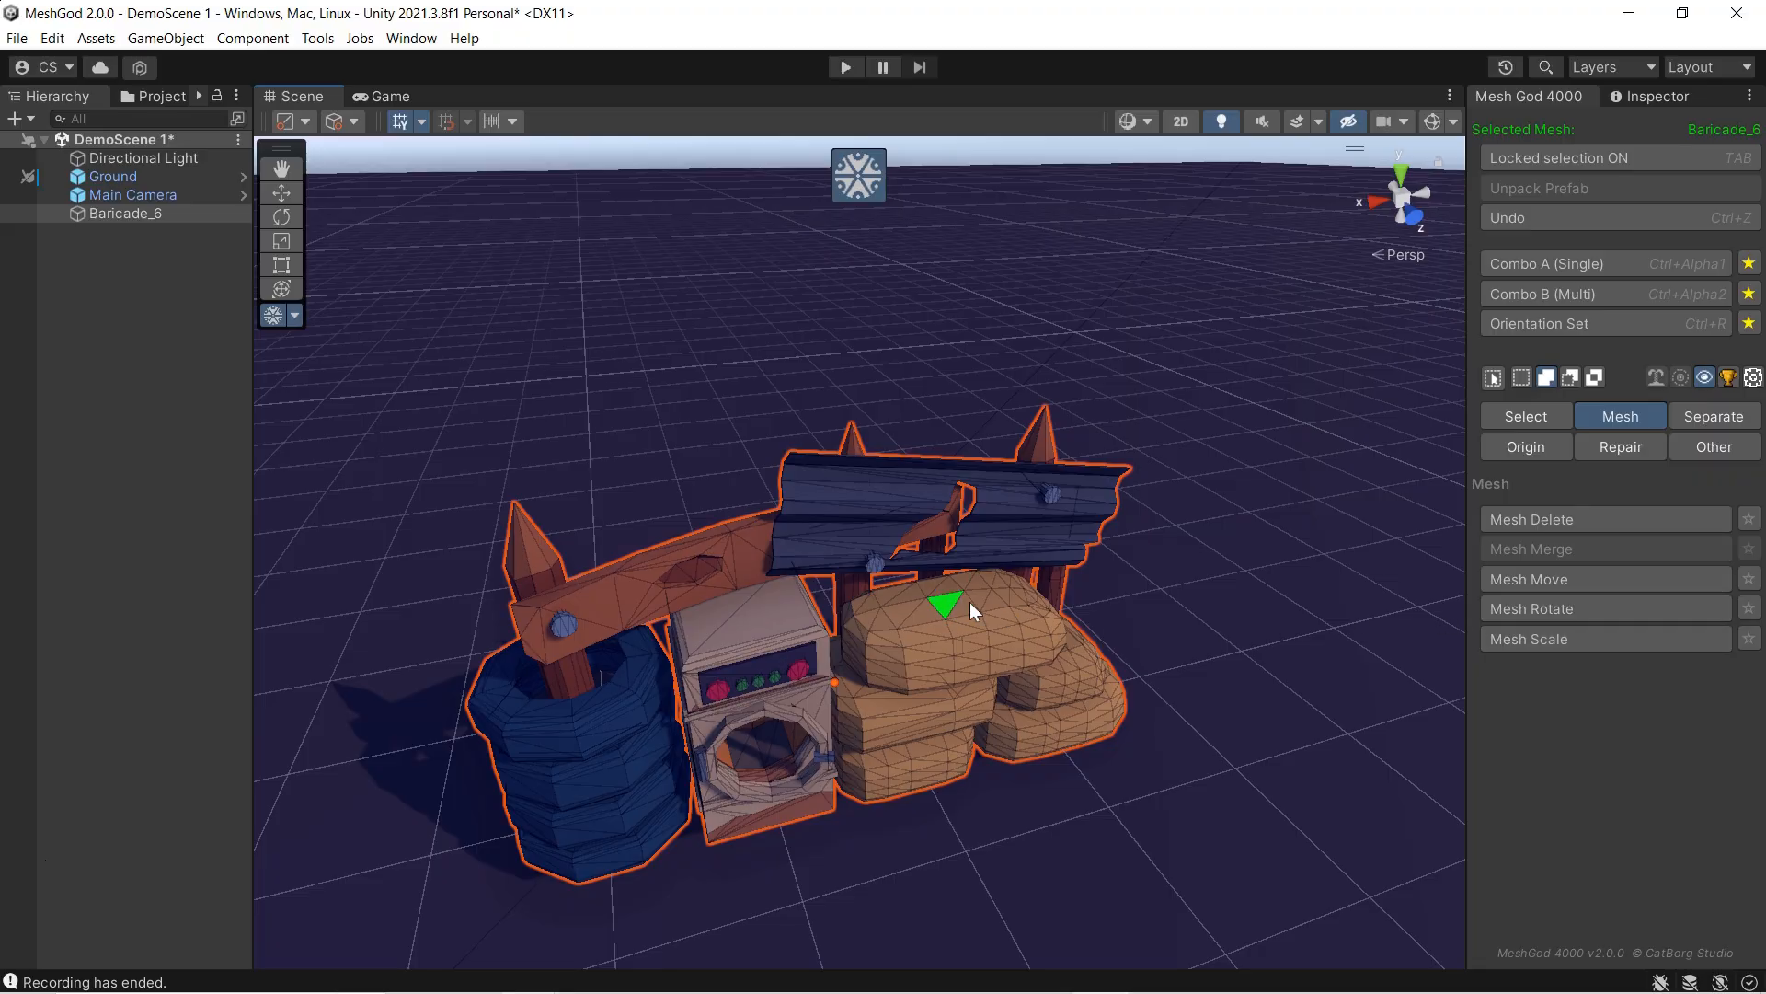
Step: Shift the selected faces on the top sandbag with Mesh Move, and move the whole linked sandbag slightly along its X axis
left_click(1501, 579)
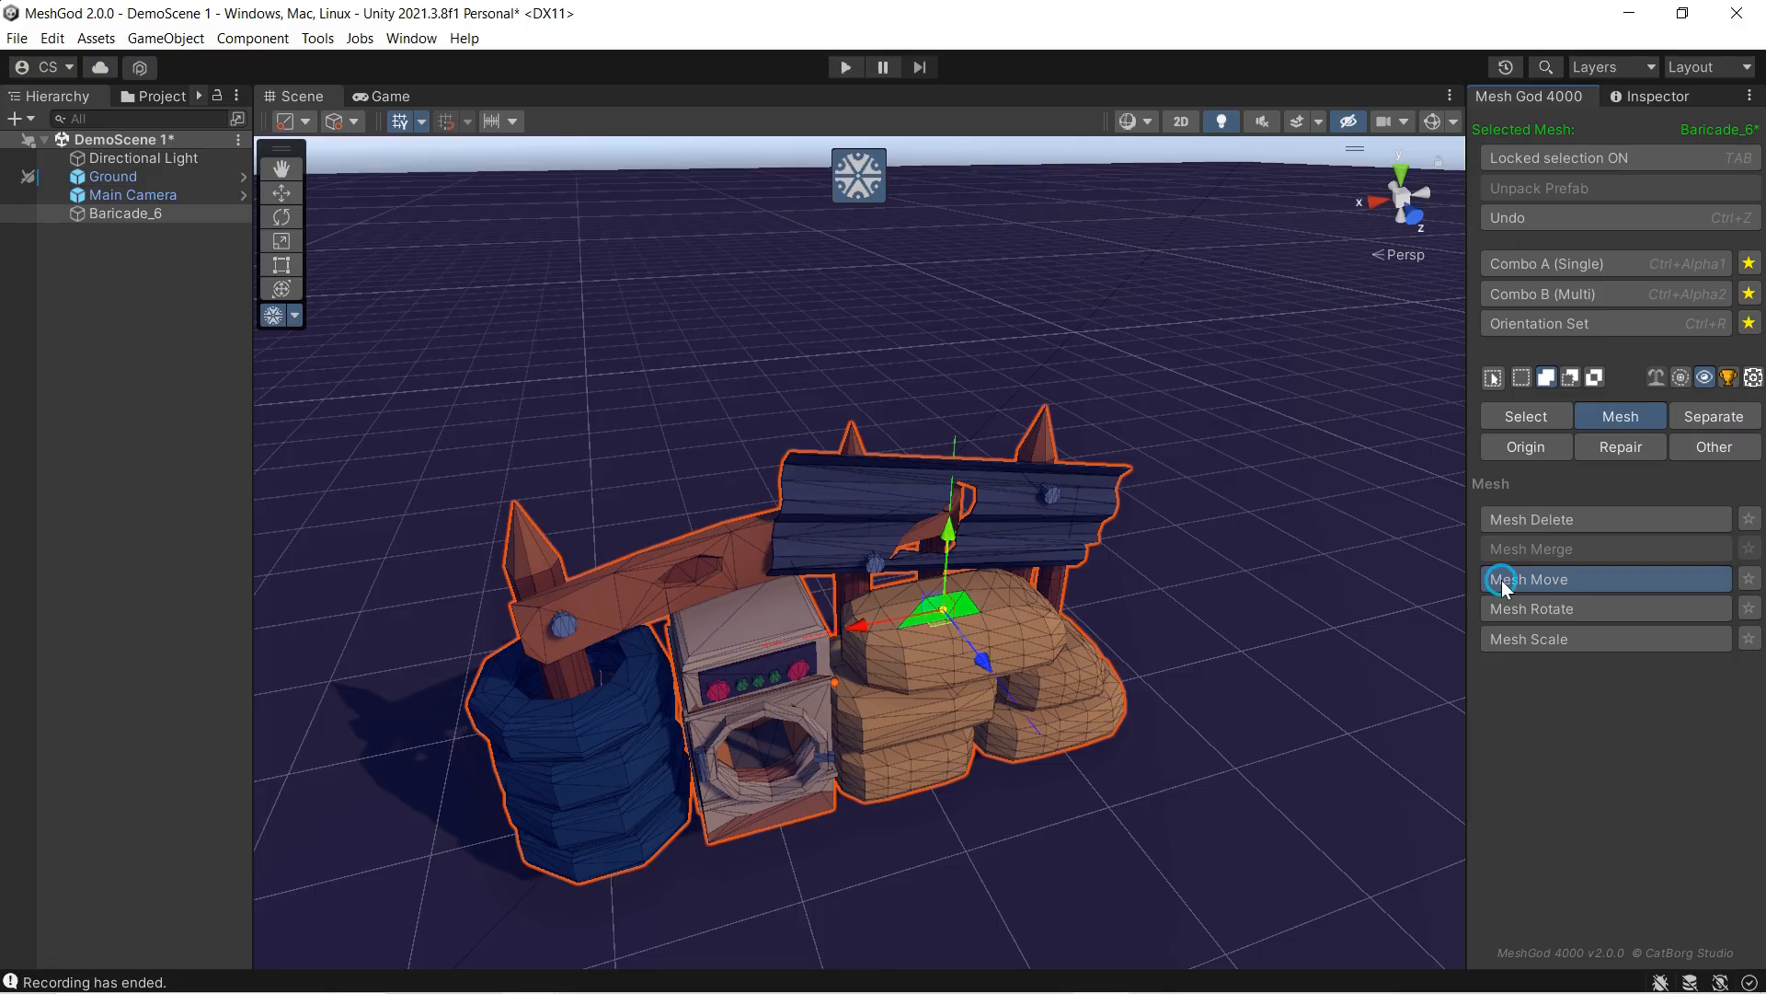
left_click_drag(857, 626, 865, 625)
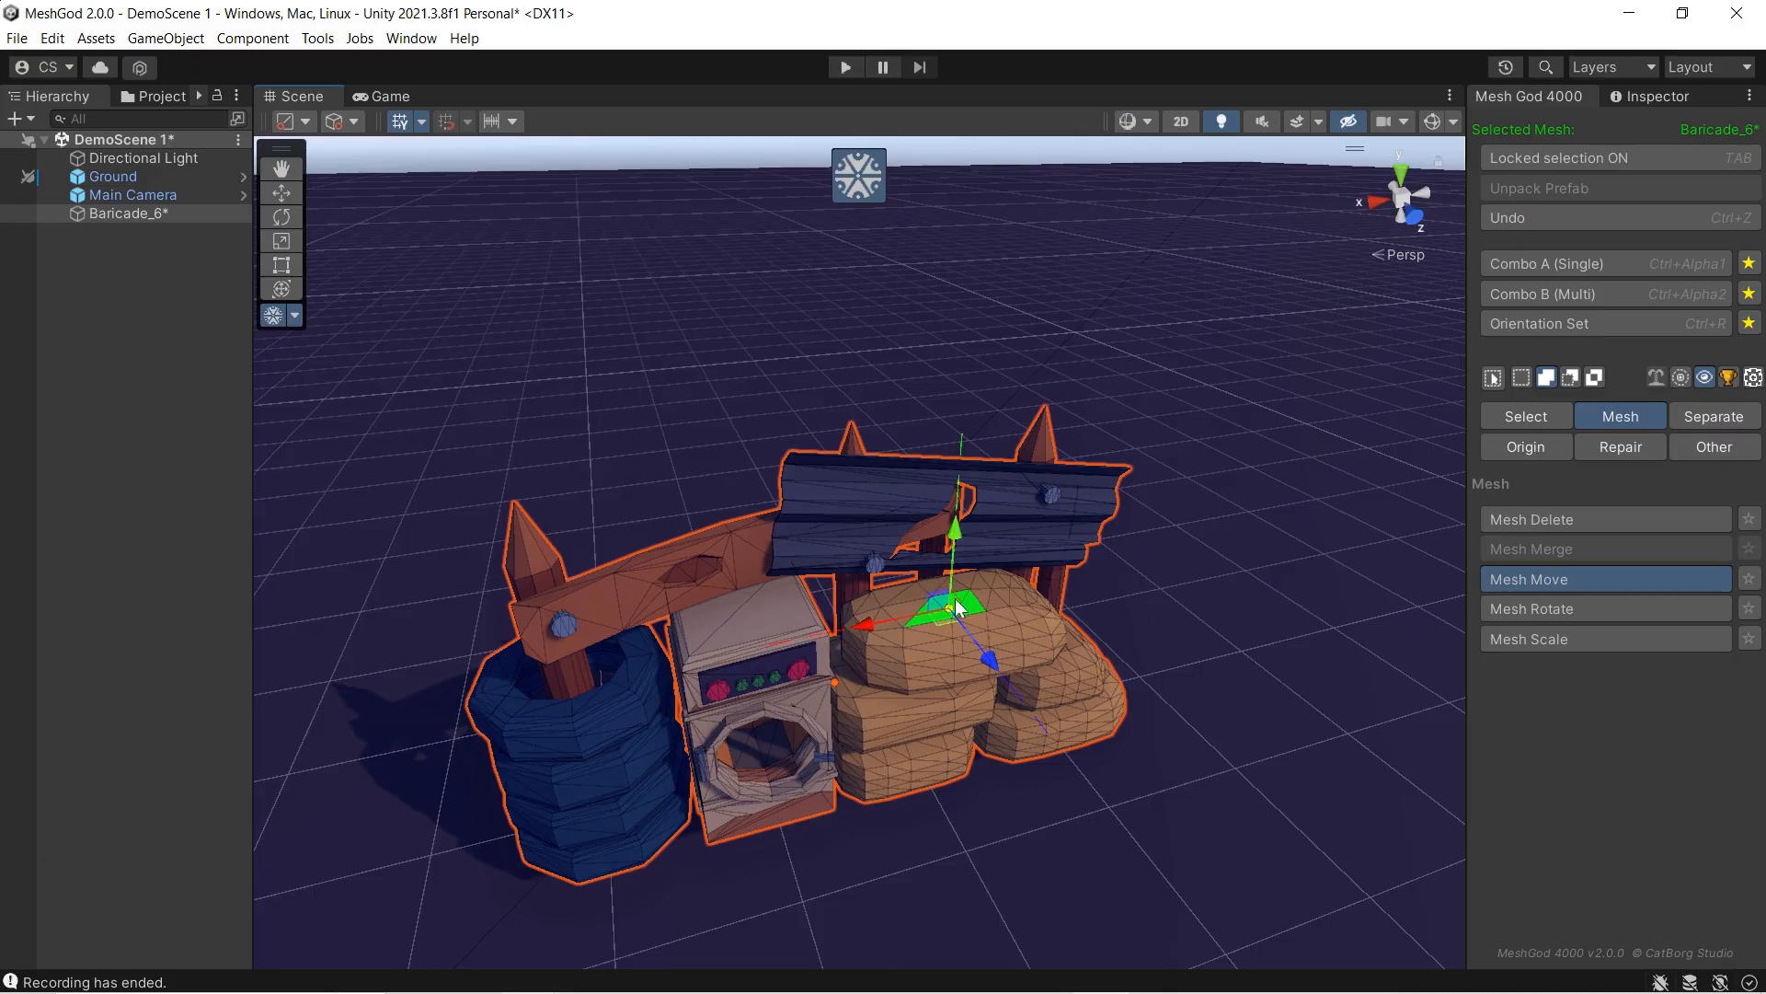
key("l")
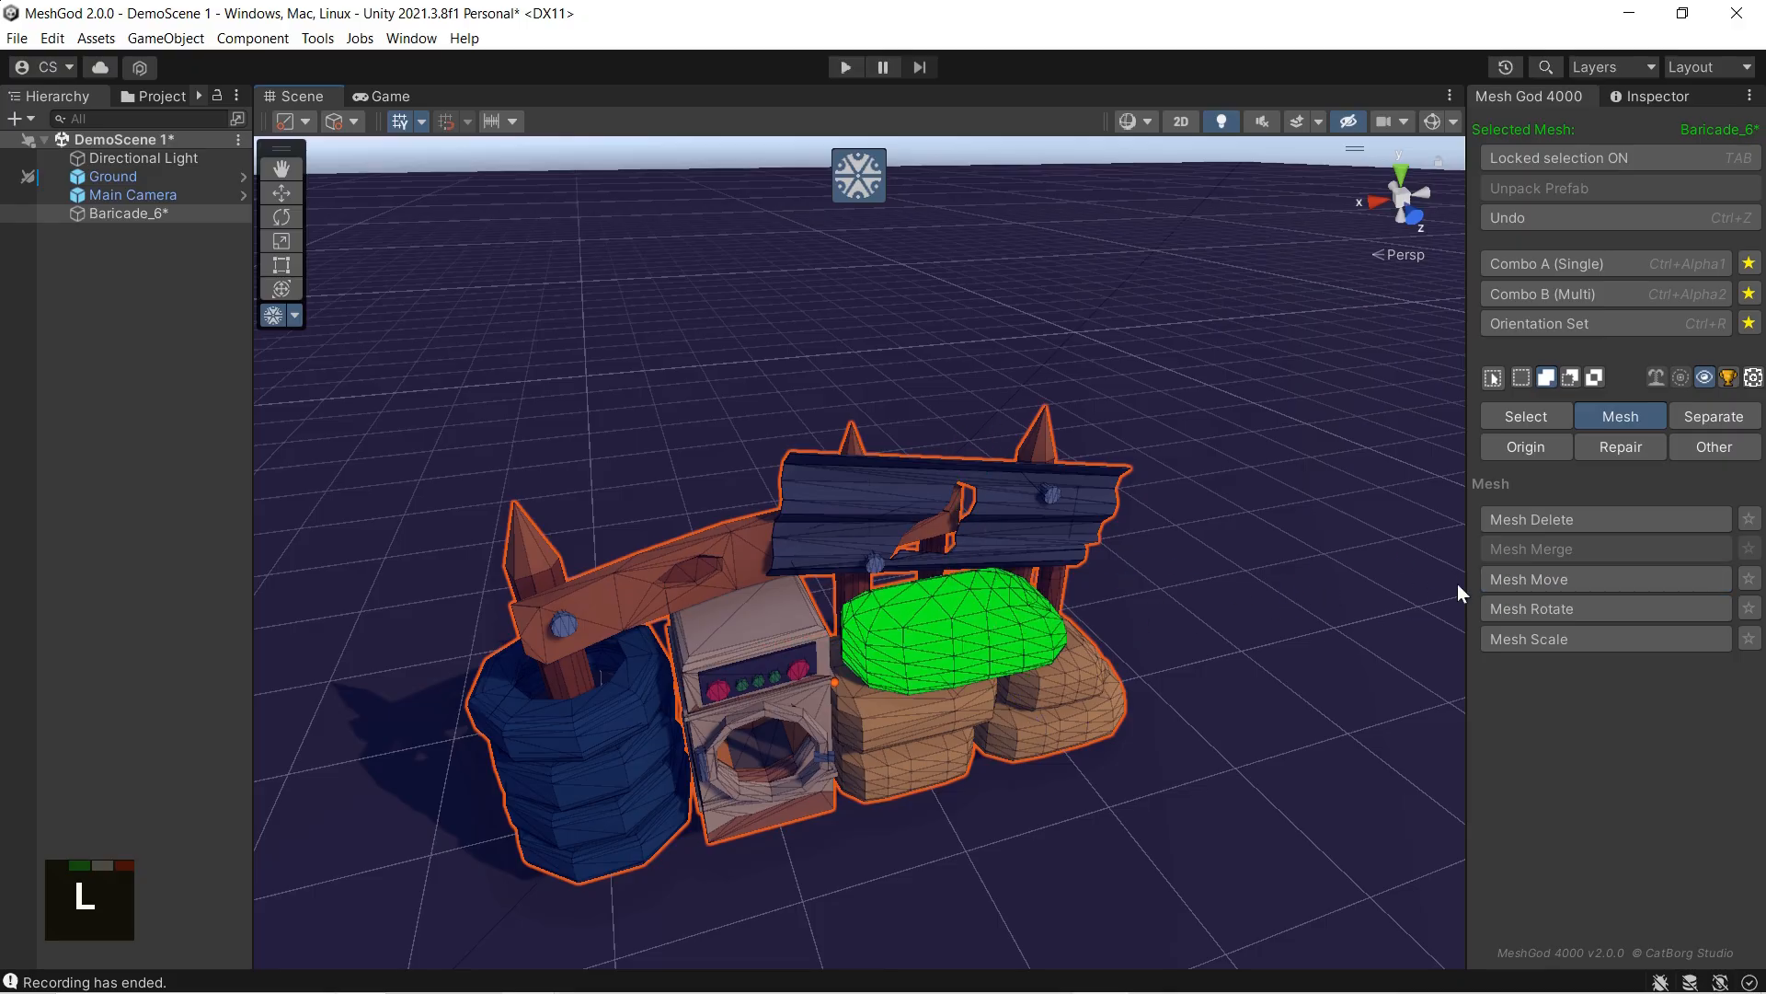
left_click(1502, 581)
mouse_move(869, 644)
left_mouse_down()
mouse_move(1139, 587)
mouse_move(897, 635)
left_mouse_up()
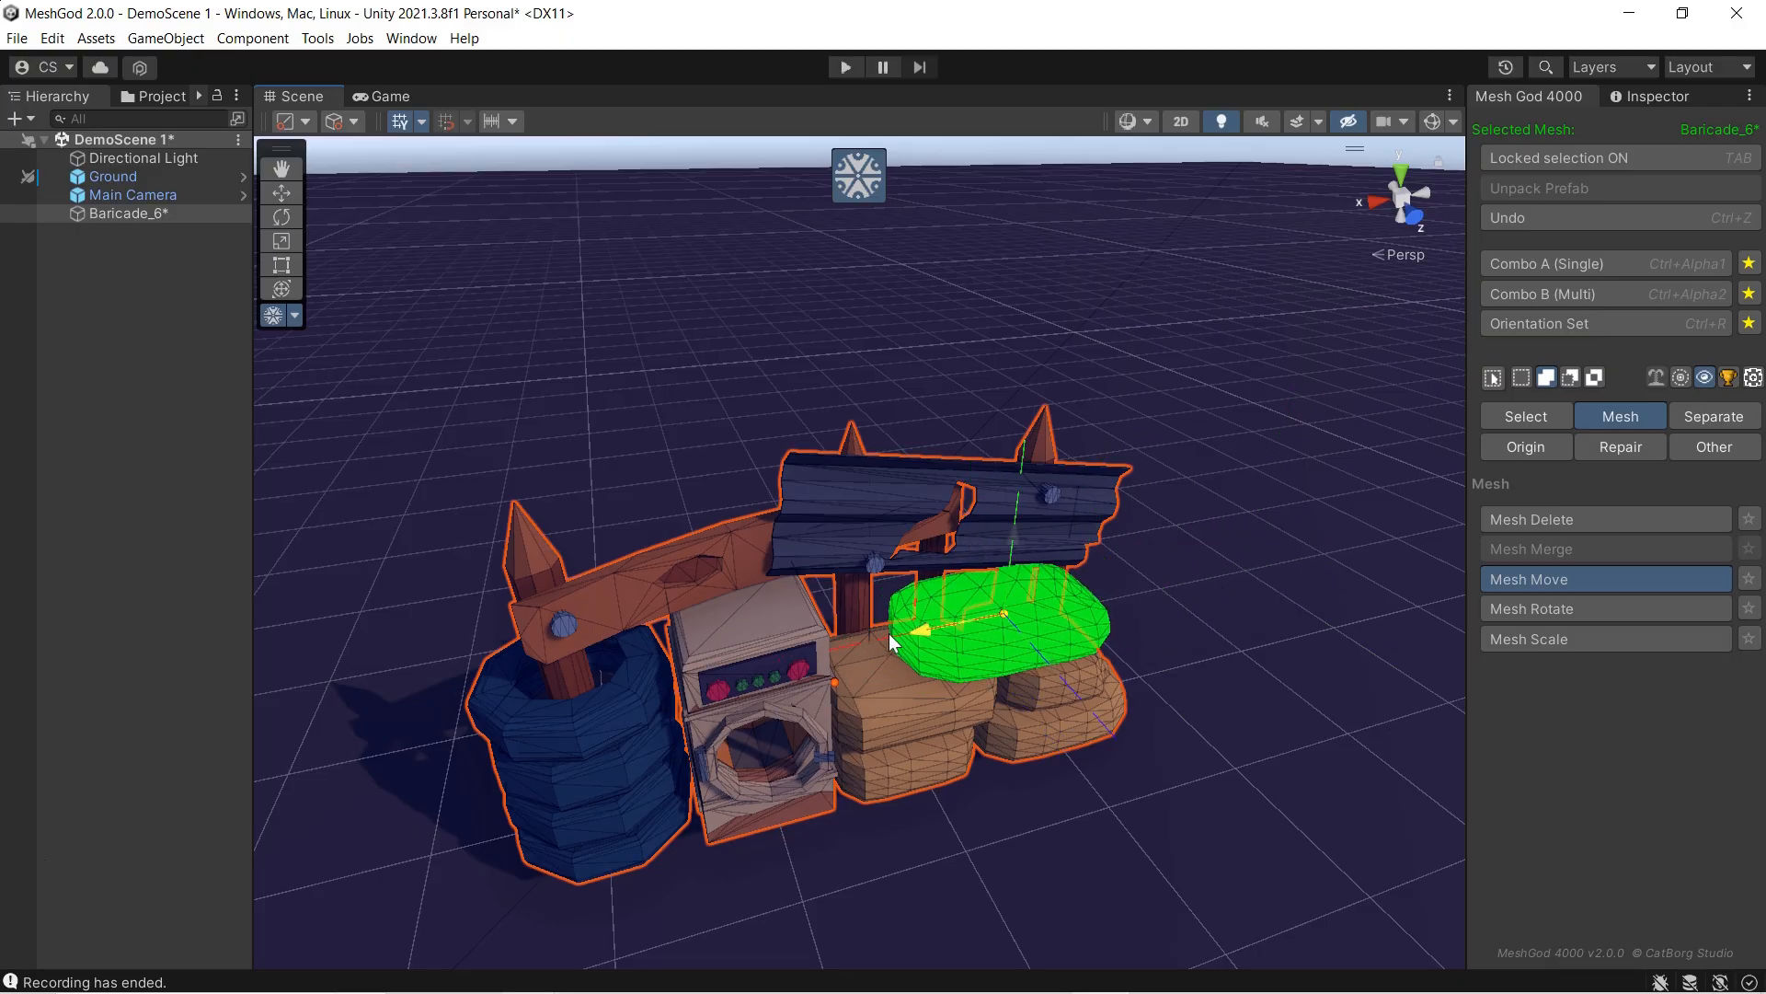
mouse_move(972, 564)
left_mouse_down()
mouse_move(989, 342)
mouse_move(953, 580)
left_mouse_up()
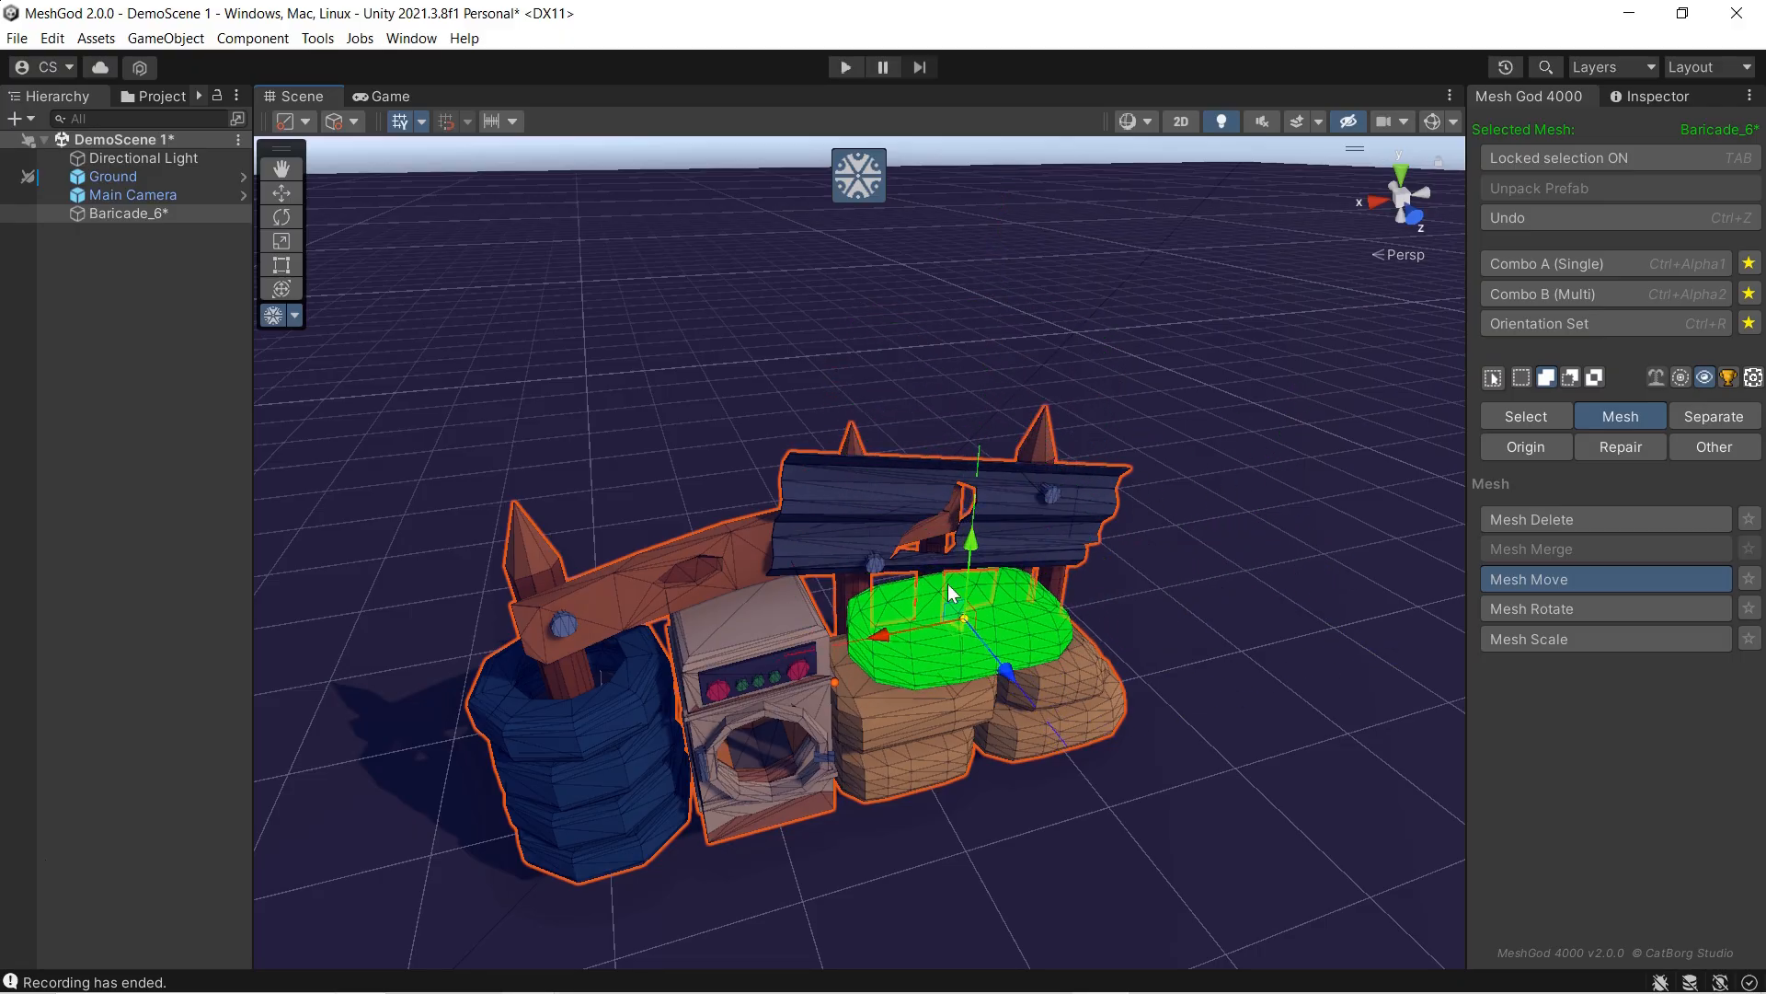
Step: Add the other linked sandbags to the selection, try moving the pile behind the barricade, and undo the move
left_click(915, 723)
left_click(1059, 681)
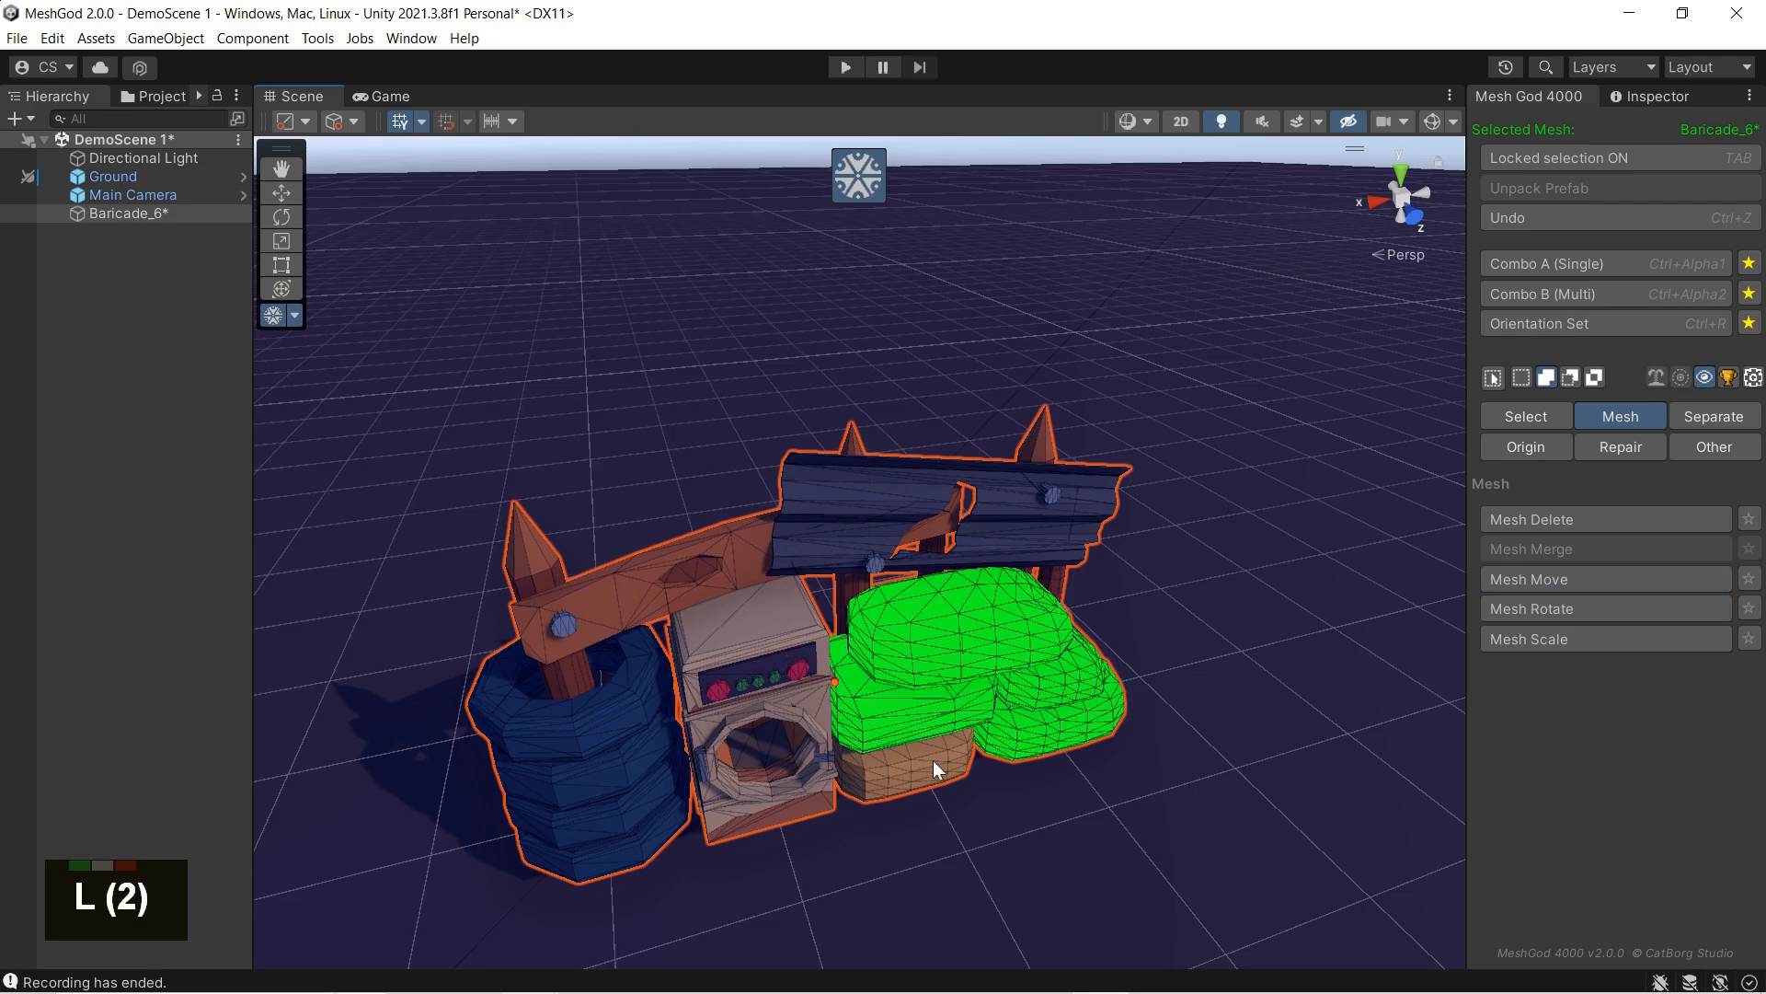
left_click(933, 760)
left_click_drag(876, 696, 1121, 452)
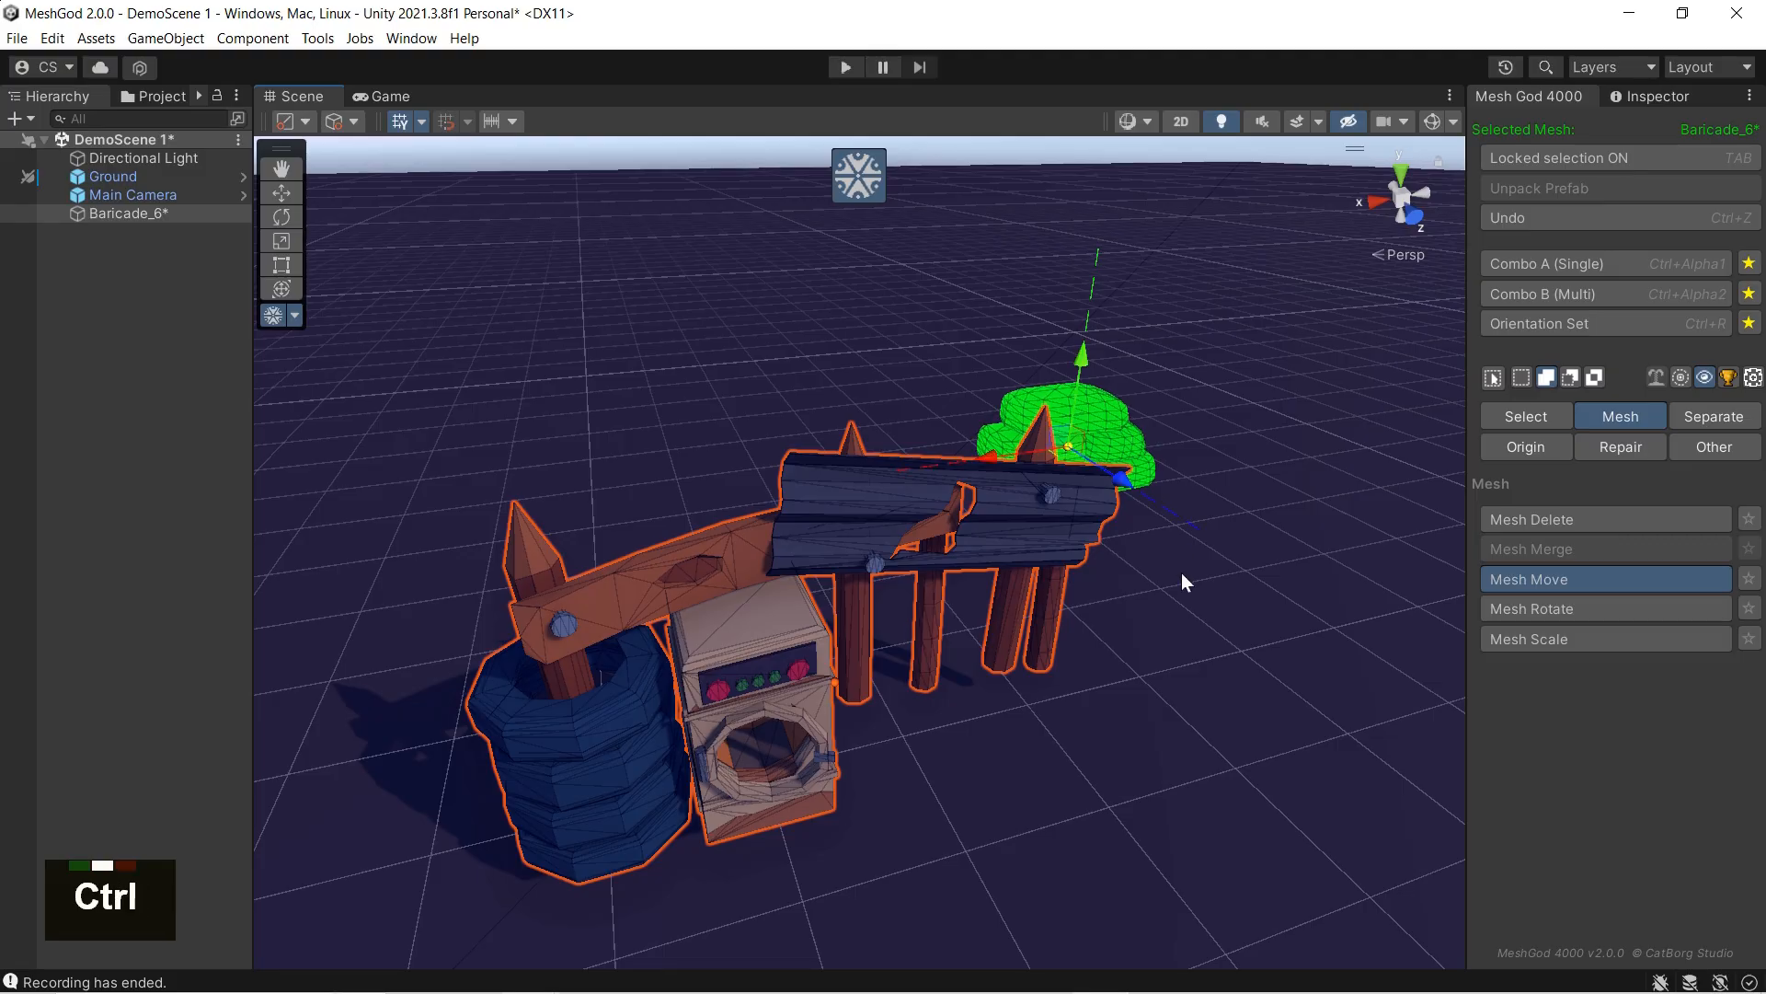
key("ctrl+z")
key("ctrl+z")
Step: Try moving the selected sandbag pile far behind and out beside the barricade, undoing each move
left_click_drag(957, 699, 1100, 445)
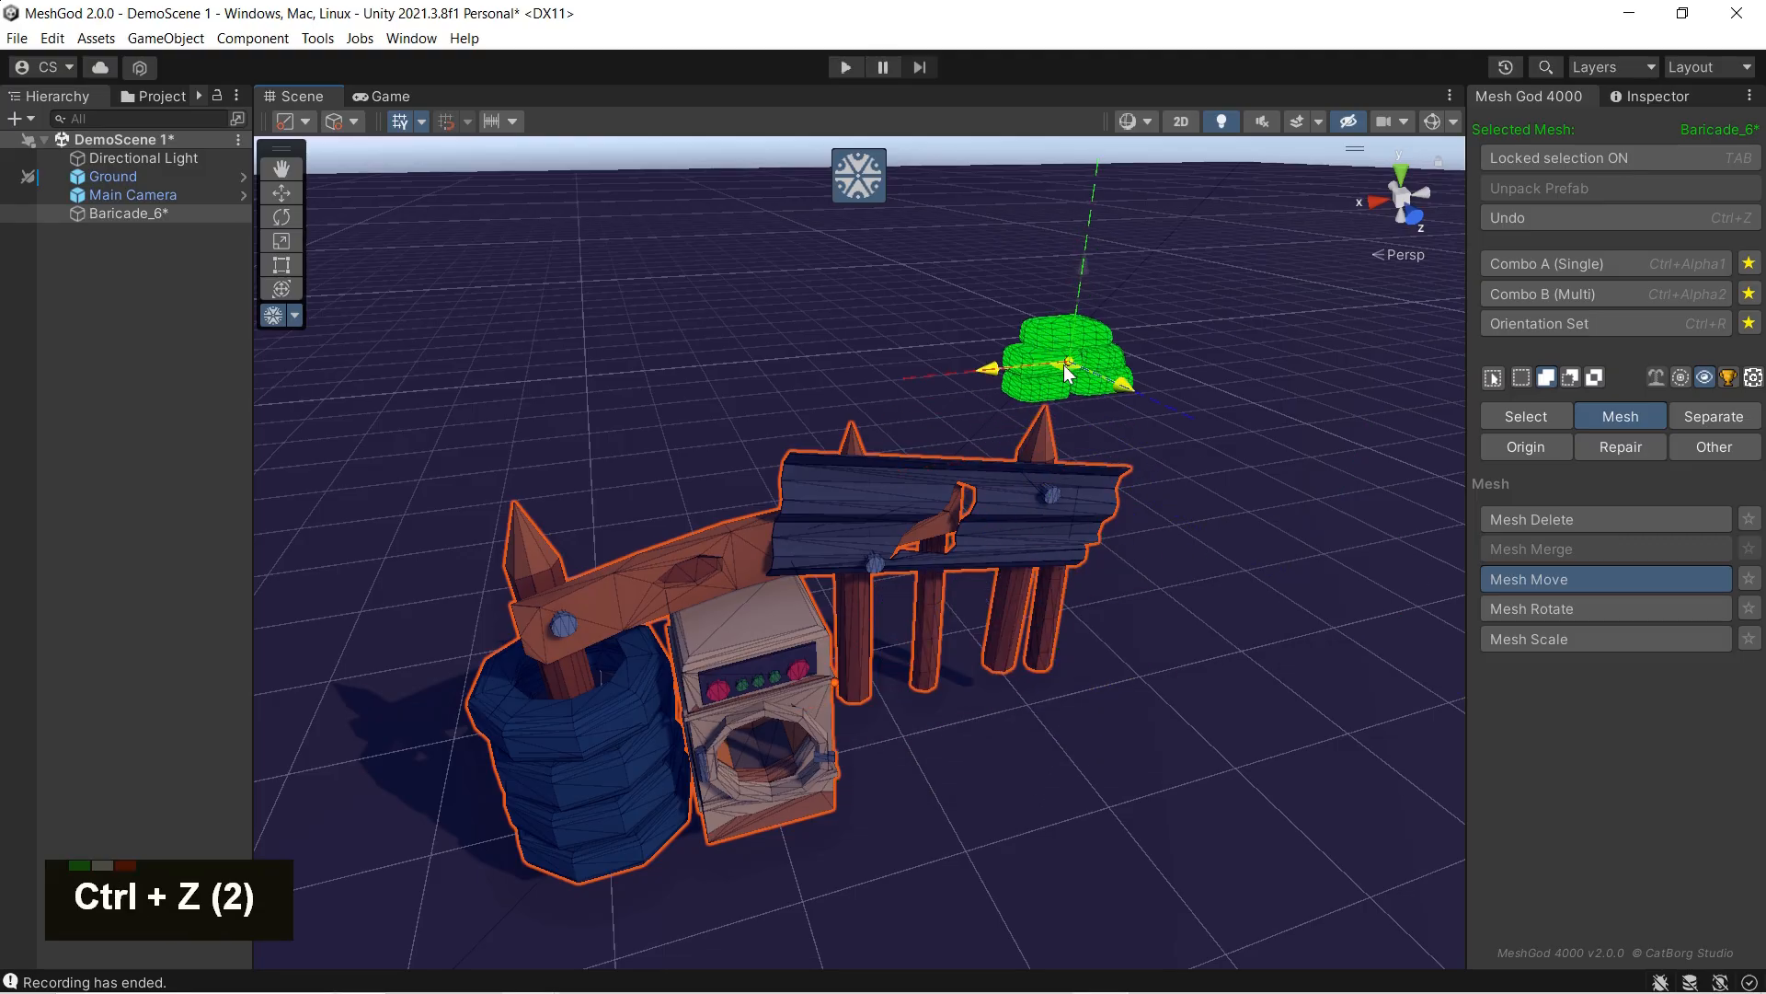
key("ctrl+z")
key("ctrl+z")
left_click_drag(901, 695, 1122, 452)
key("ctrl+z")
key("ctrl+z")
key("ctrl+z")
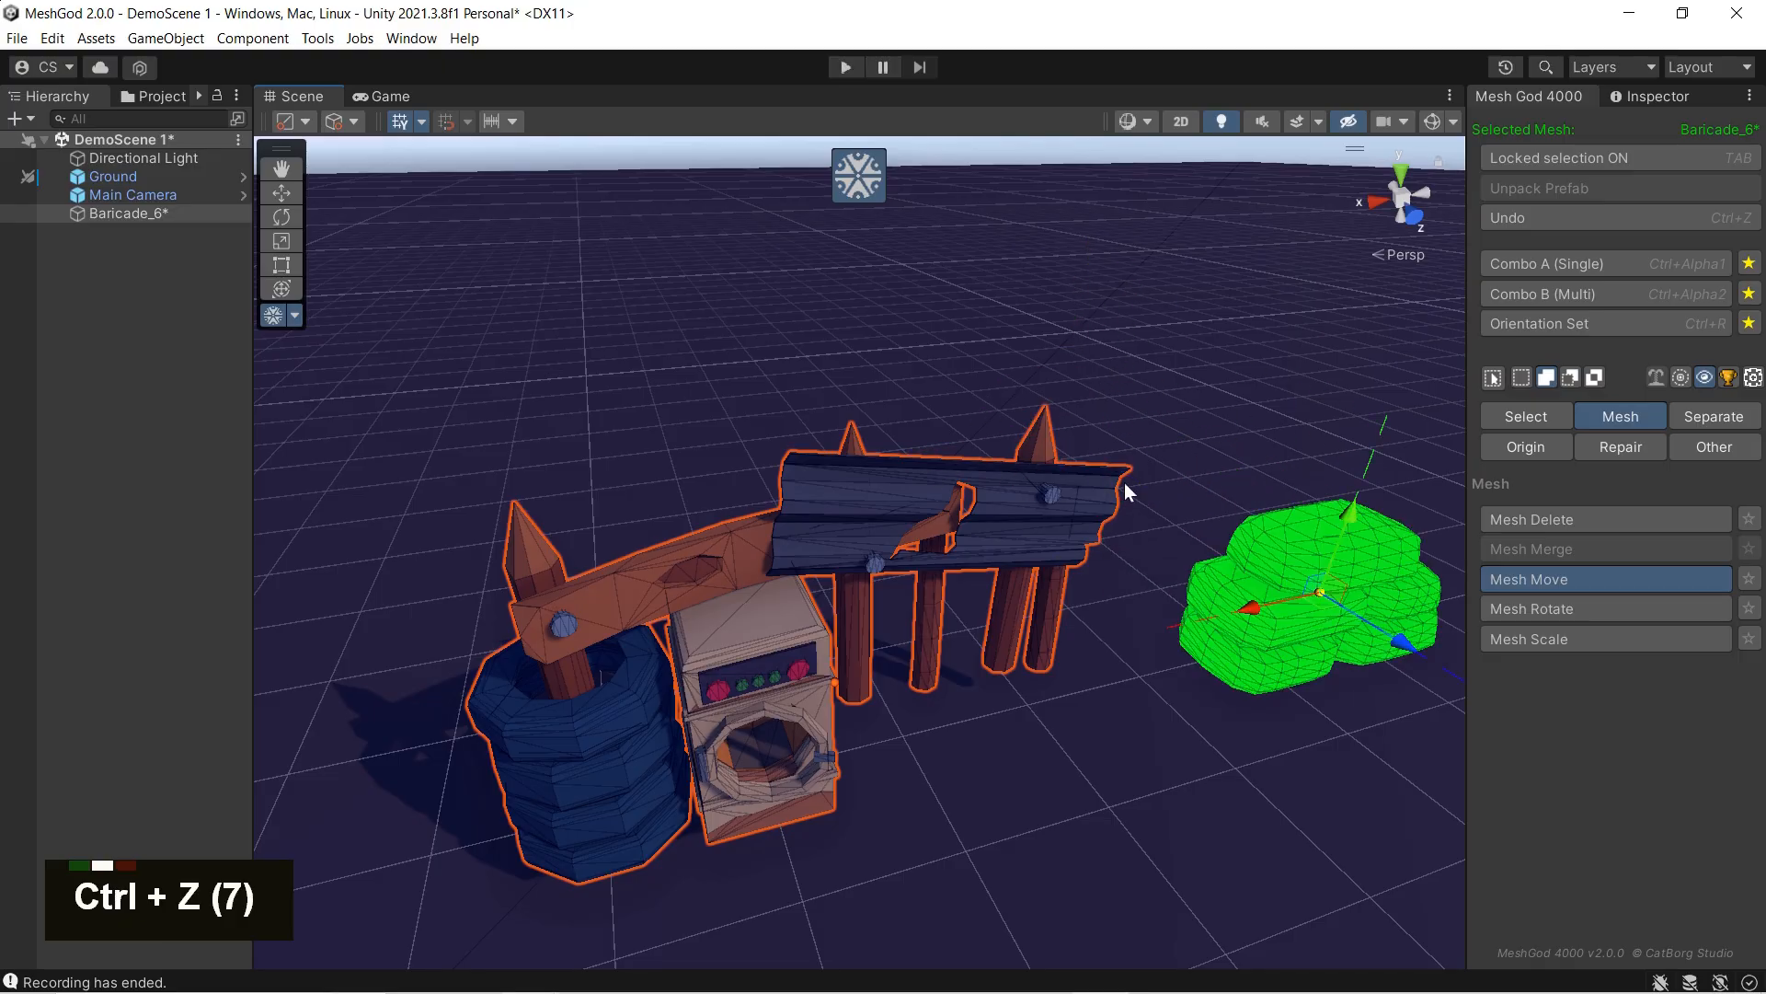
key("ctrl+z")
Step: Select the linked sandbags together with the tire stack, try moving them as one group, and undo the move
key("l")
key("l")
key("l")
key("l")
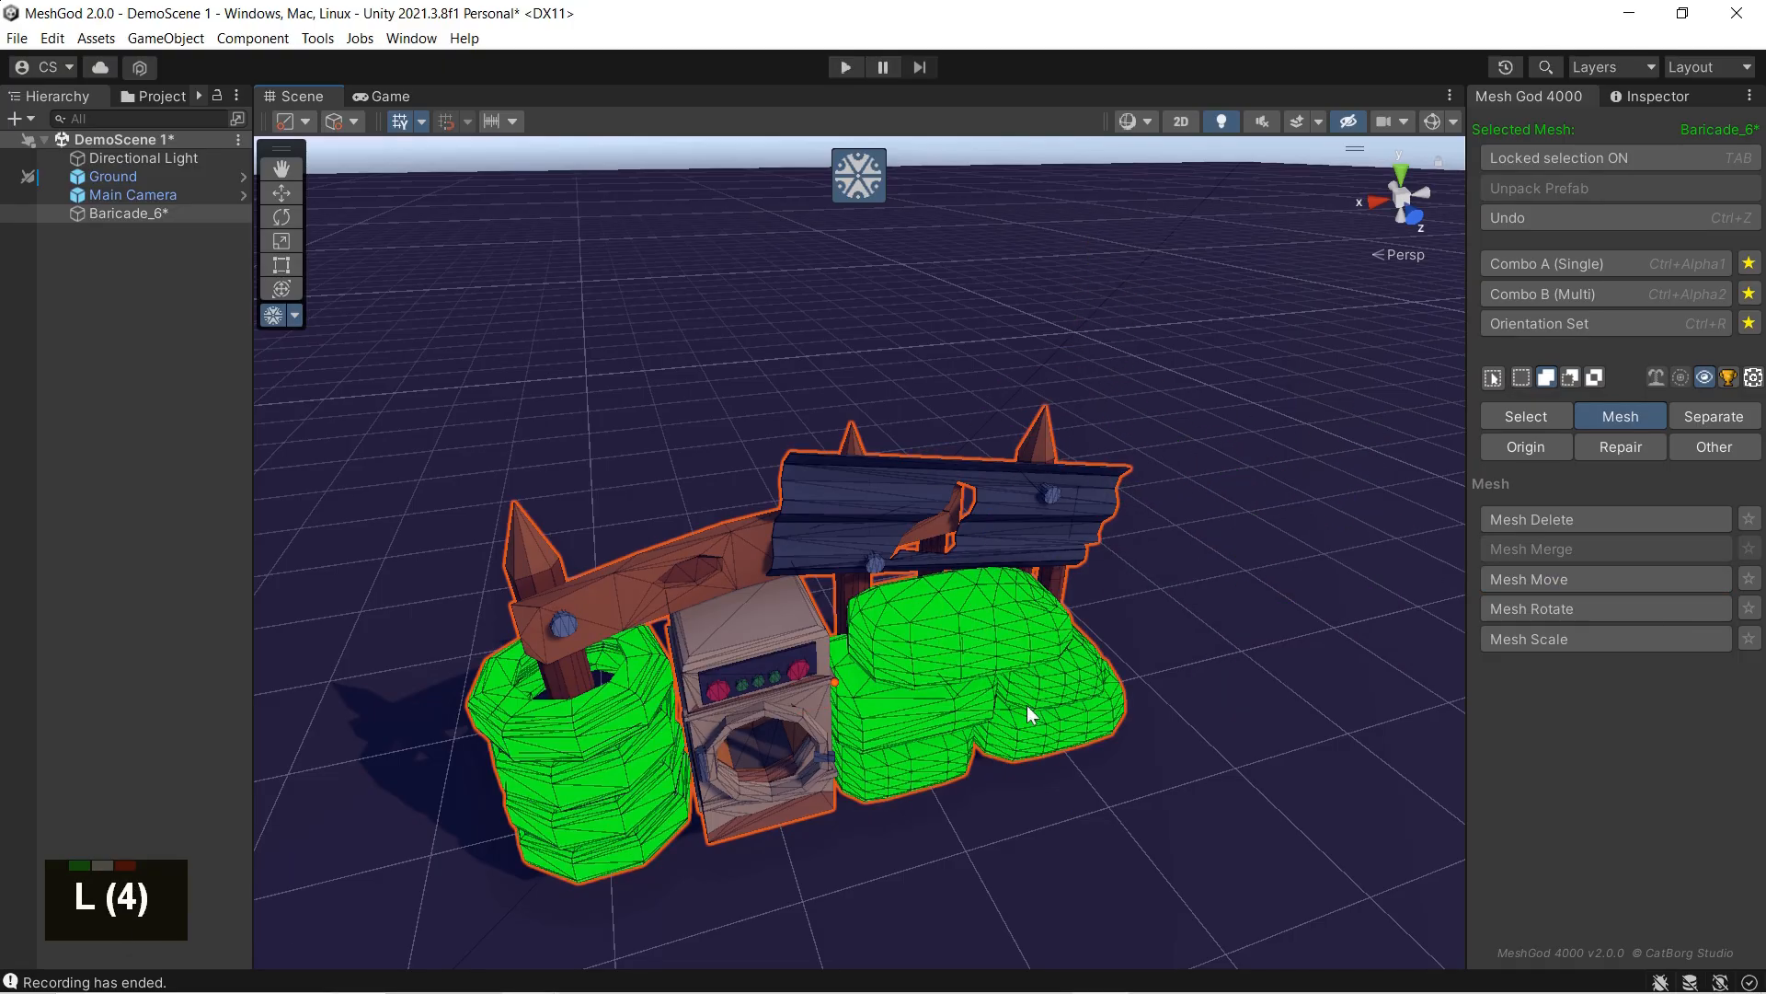
left_click_drag(749, 713, 1209, 616)
key("ctrl+z")
left_click(1550, 579)
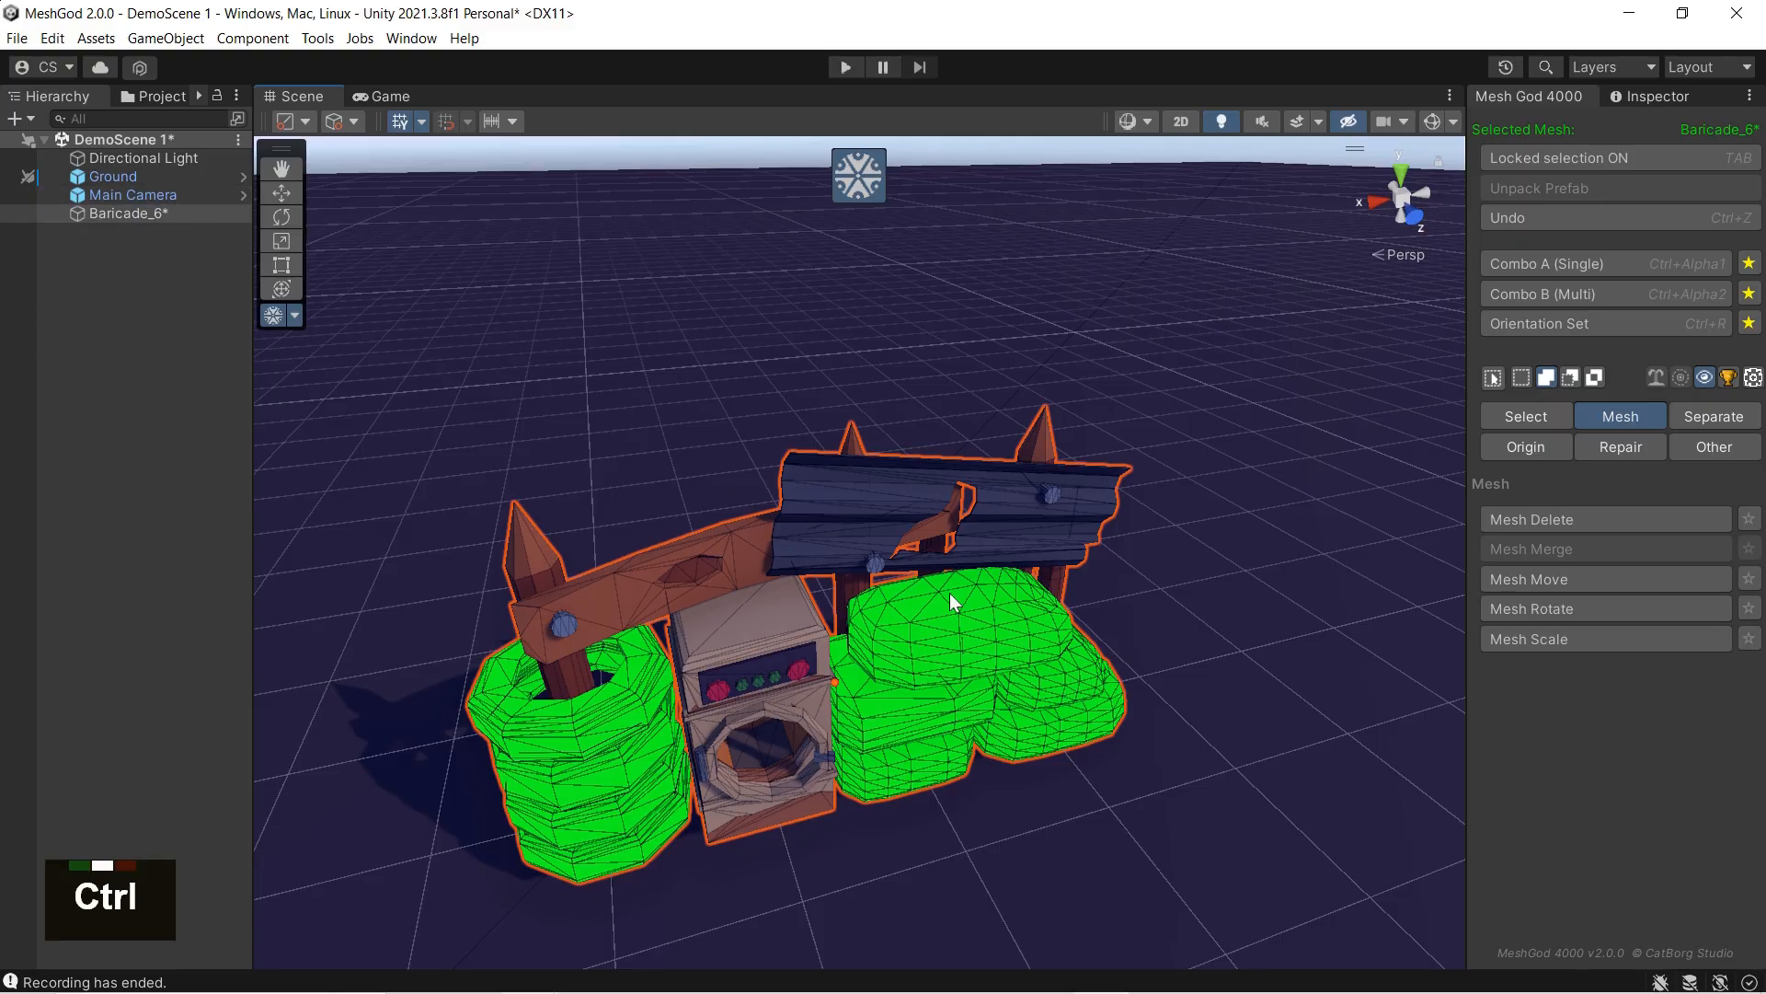
Step: Replace the selection with the quad on the top sandbag and pull it upward with Mesh Move
key("ctrl+a")
double_click(988, 603)
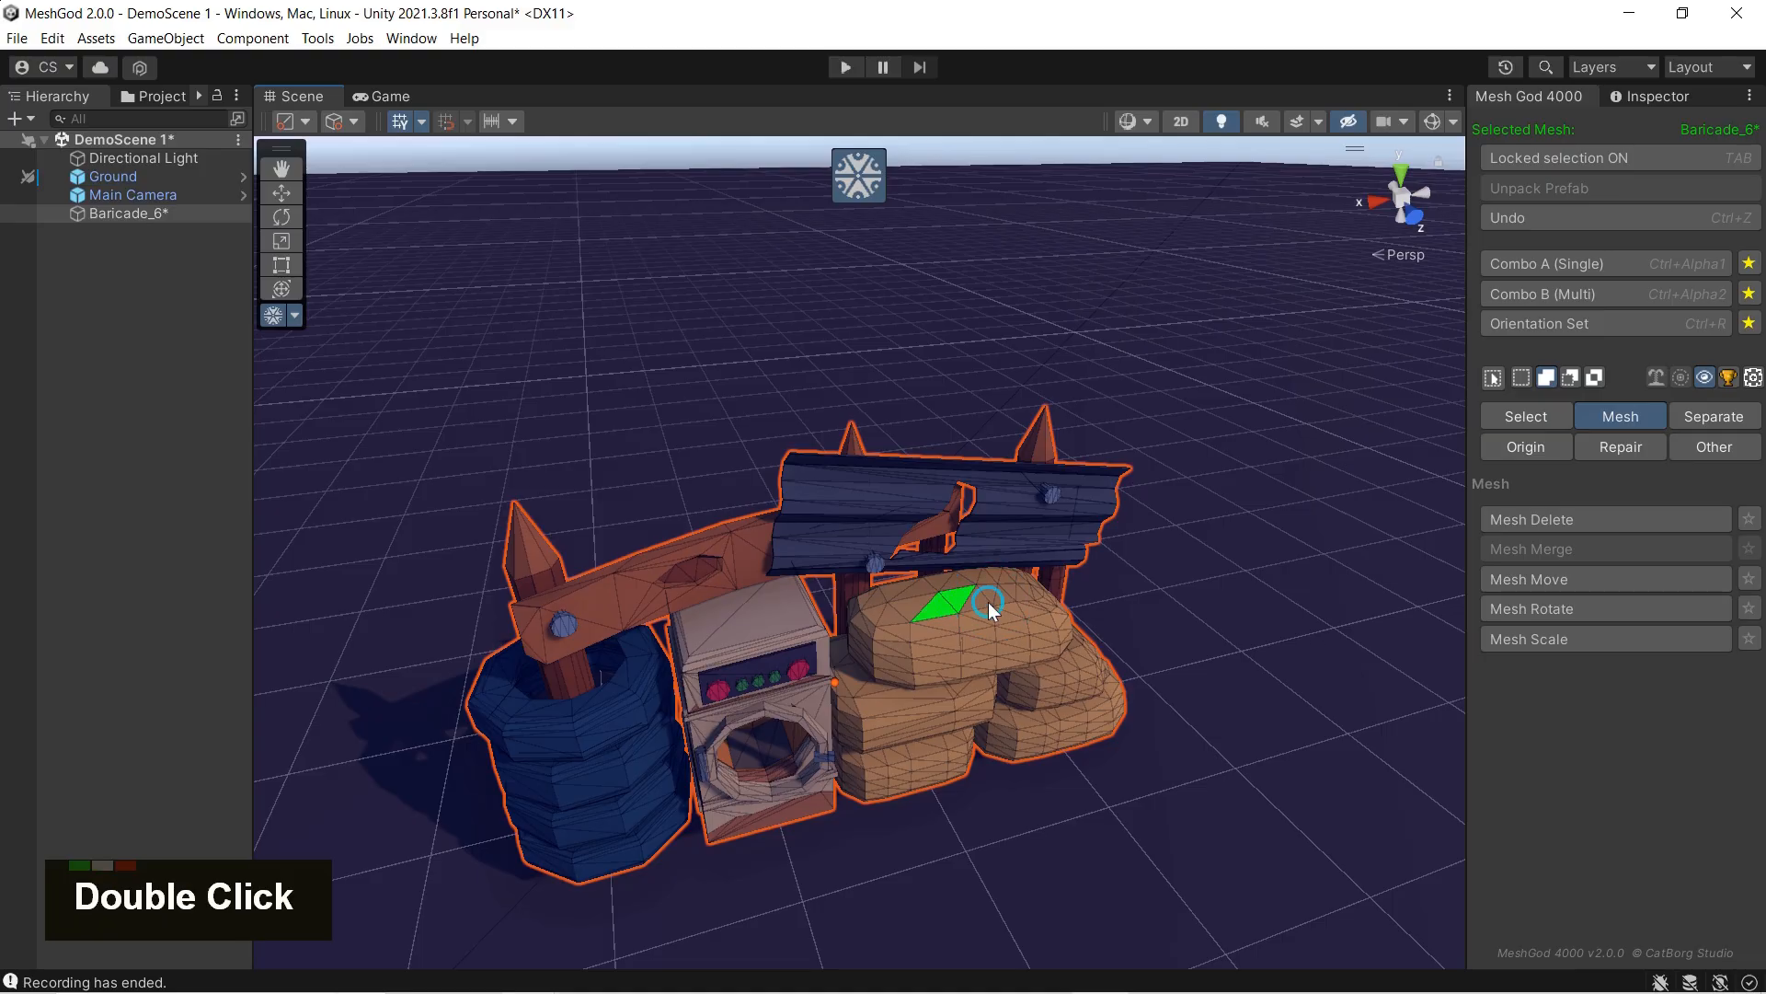
left_click(1497, 579)
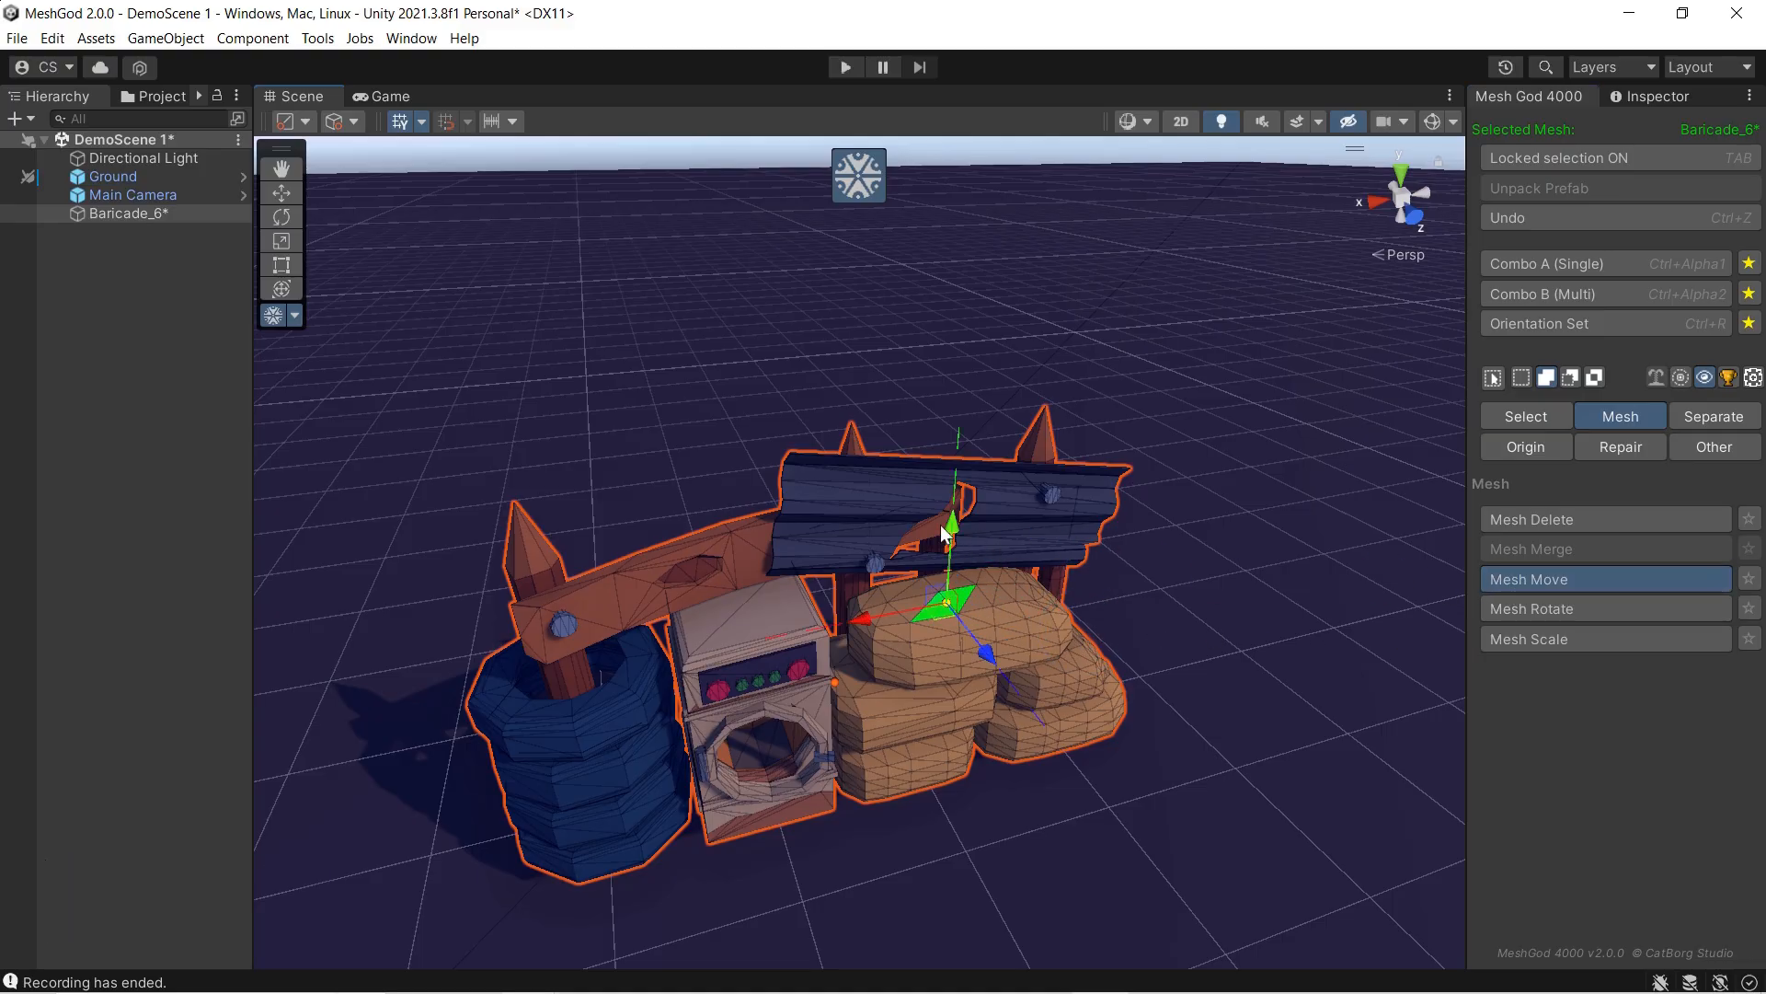
left_click_drag(960, 501, 975, 401)
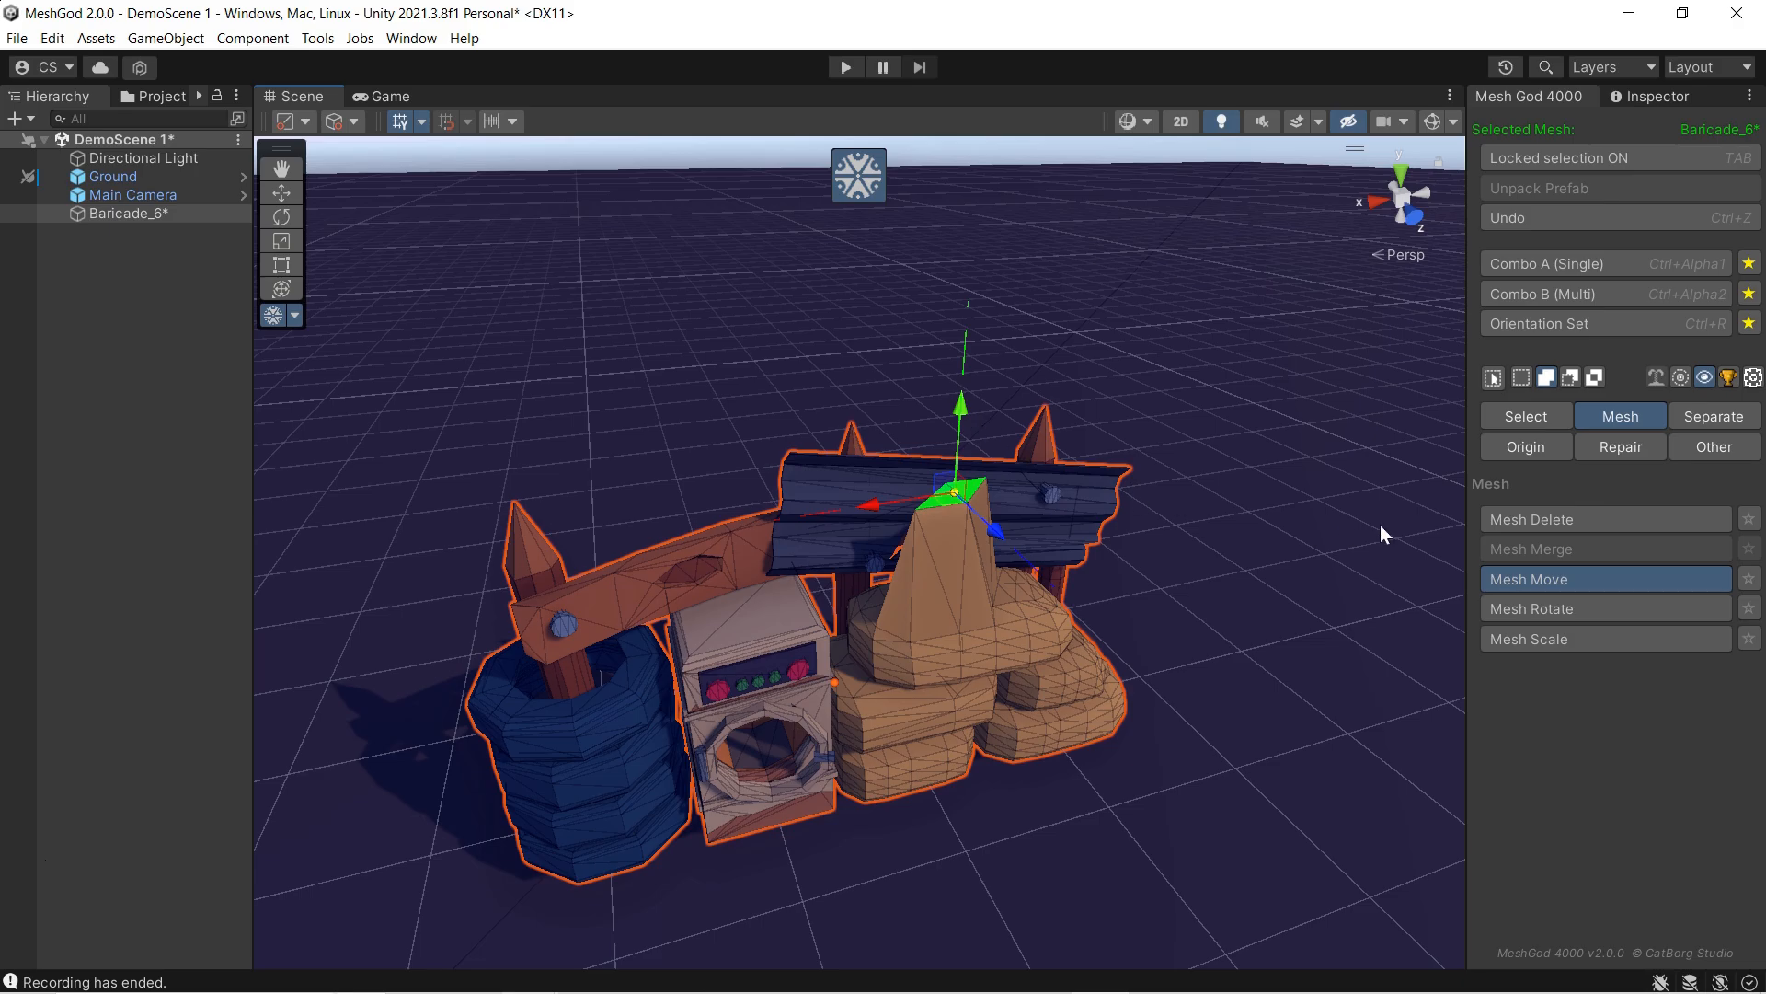
Step: Turn on soft selection, lower the raised quad, and vary the size of the influence radius
left_click(1680, 379)
left_click_drag(959, 409, 955, 472)
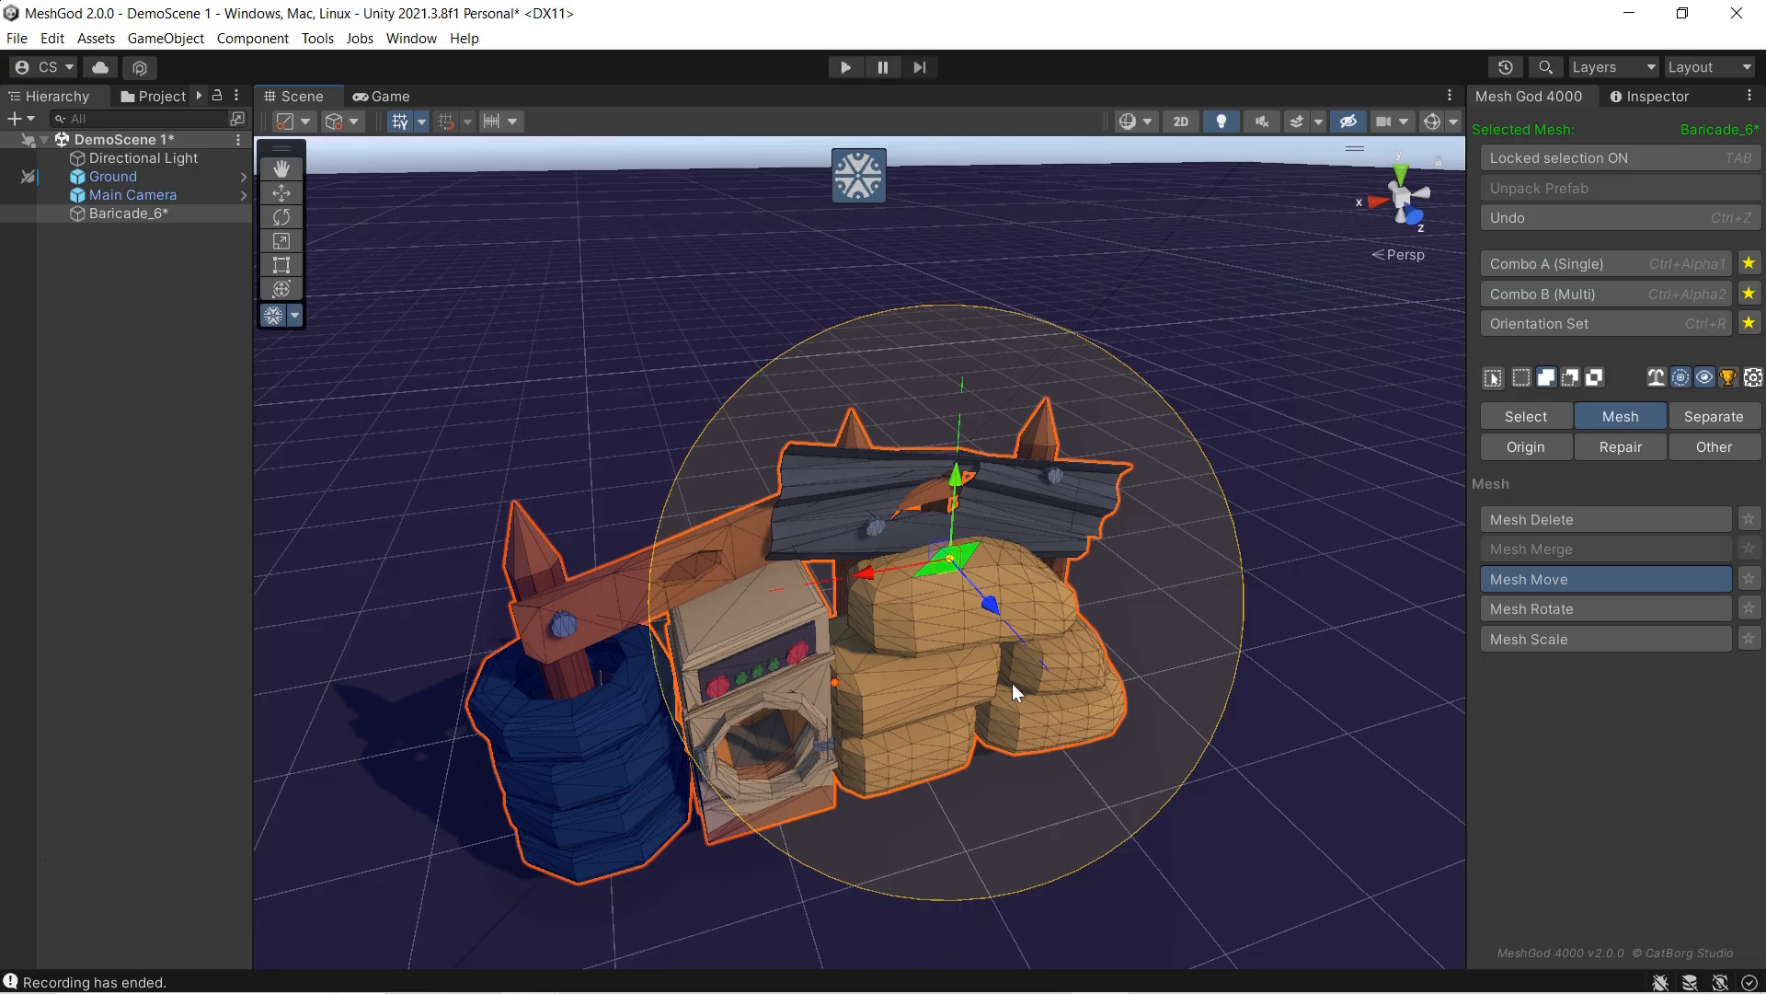
scroll(1012, 682, "down", 8)
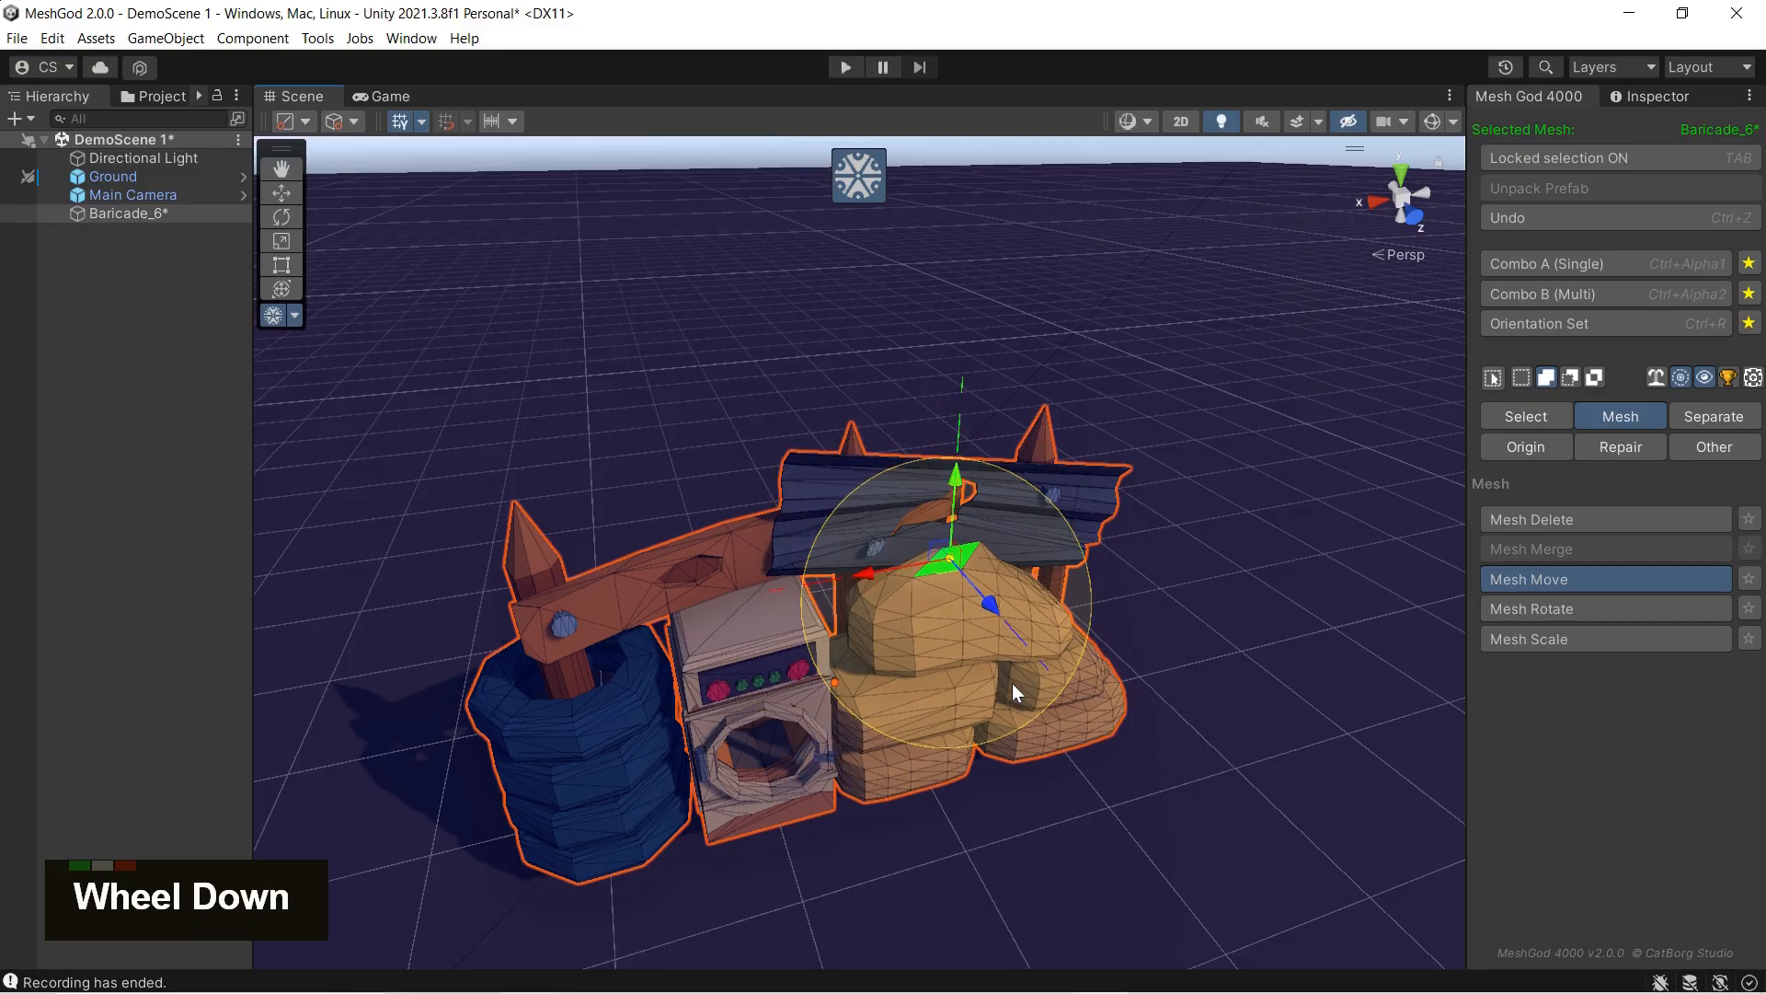
scroll(1012, 683, "up", 10)
scroll(895, 605, "up", 2)
Step: Shift the soft-selected quad along the X axis away from the washing machine and resize the influence radius
left_click_drag(864, 573, 940, 577)
scroll(968, 597, "up", 8)
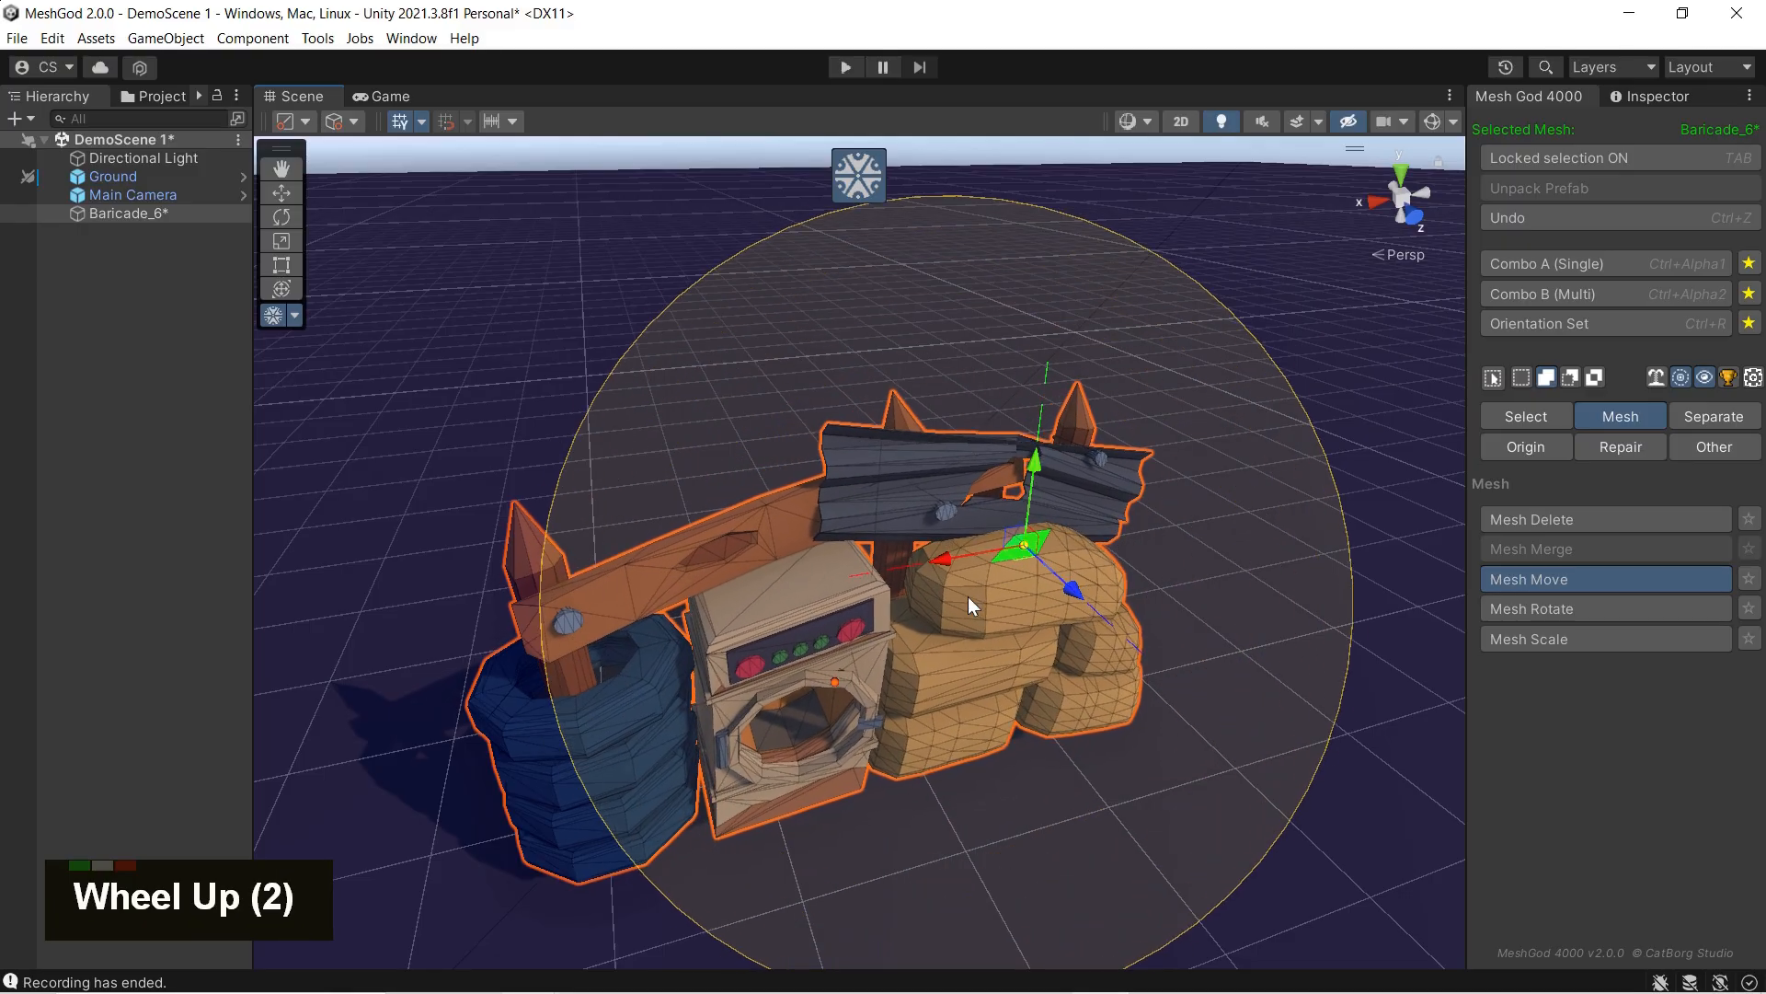
scroll(968, 596, "down", 6)
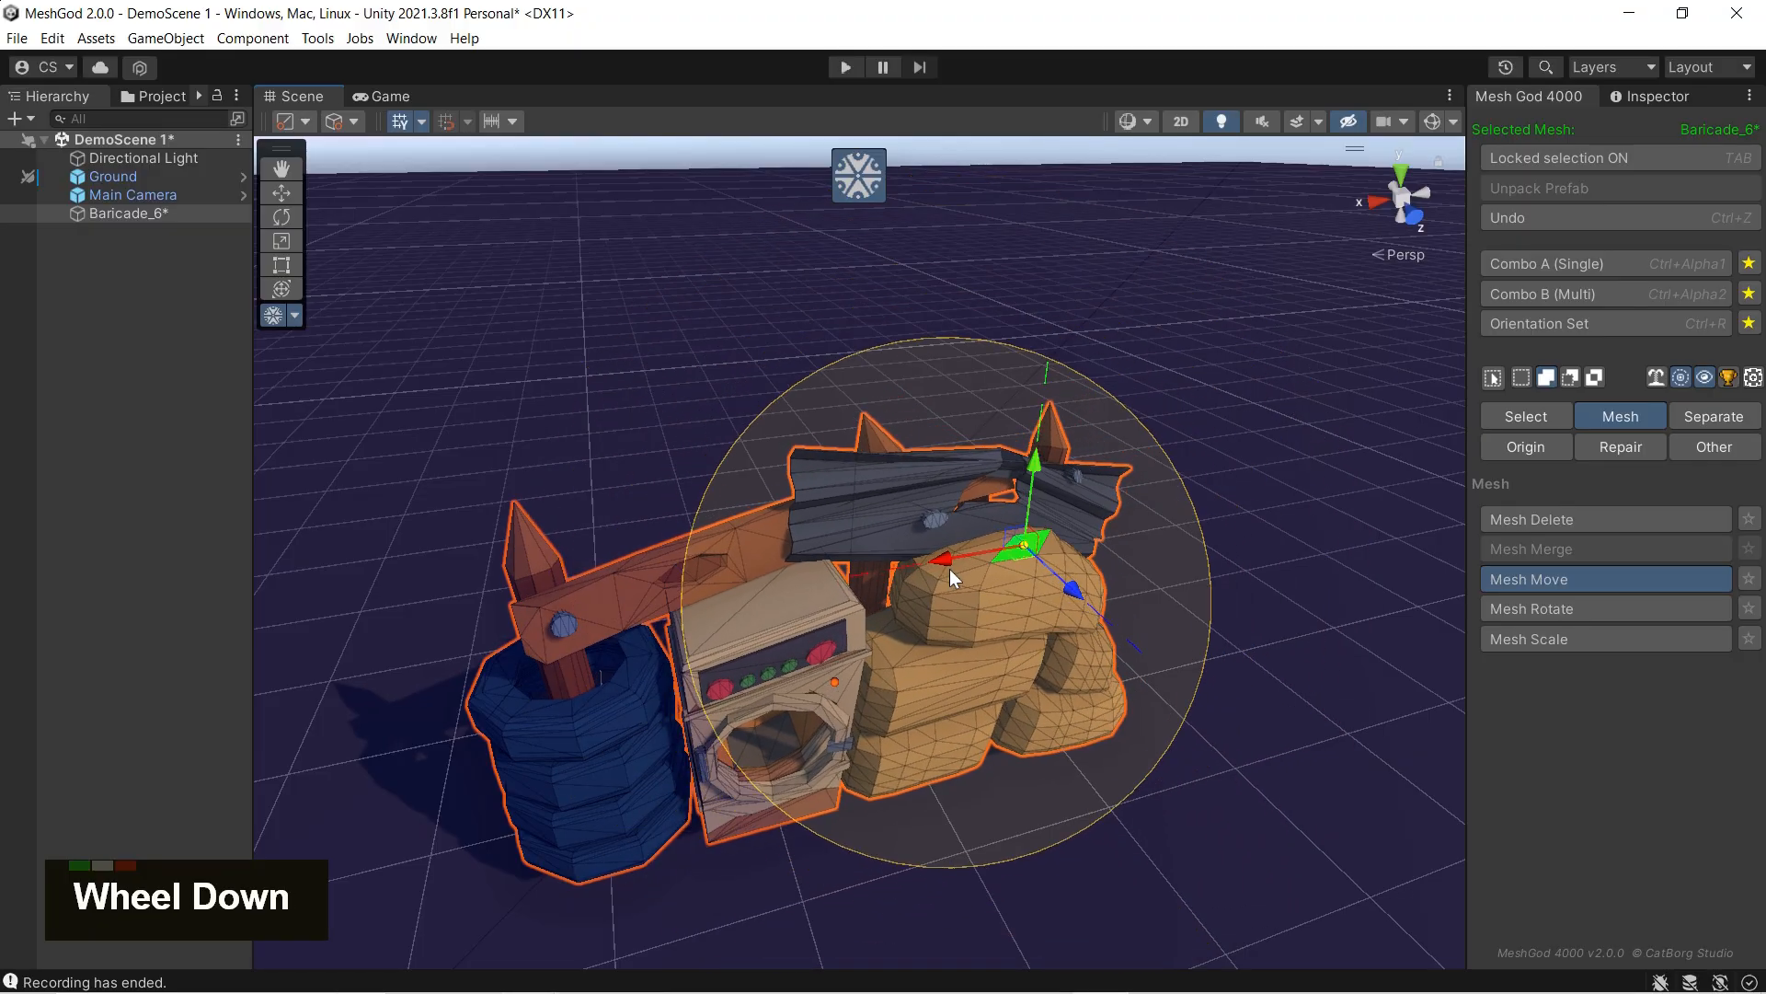
scroll(949, 570, "down", 1)
Step: Lower the soft-selected quad, readjust the influence radius, and shift the quad back toward the washing machine
left_click_drag(953, 556, 945, 608)
left_click_drag(957, 516, 1001, 507)
scroll(1001, 587, "down", 3)
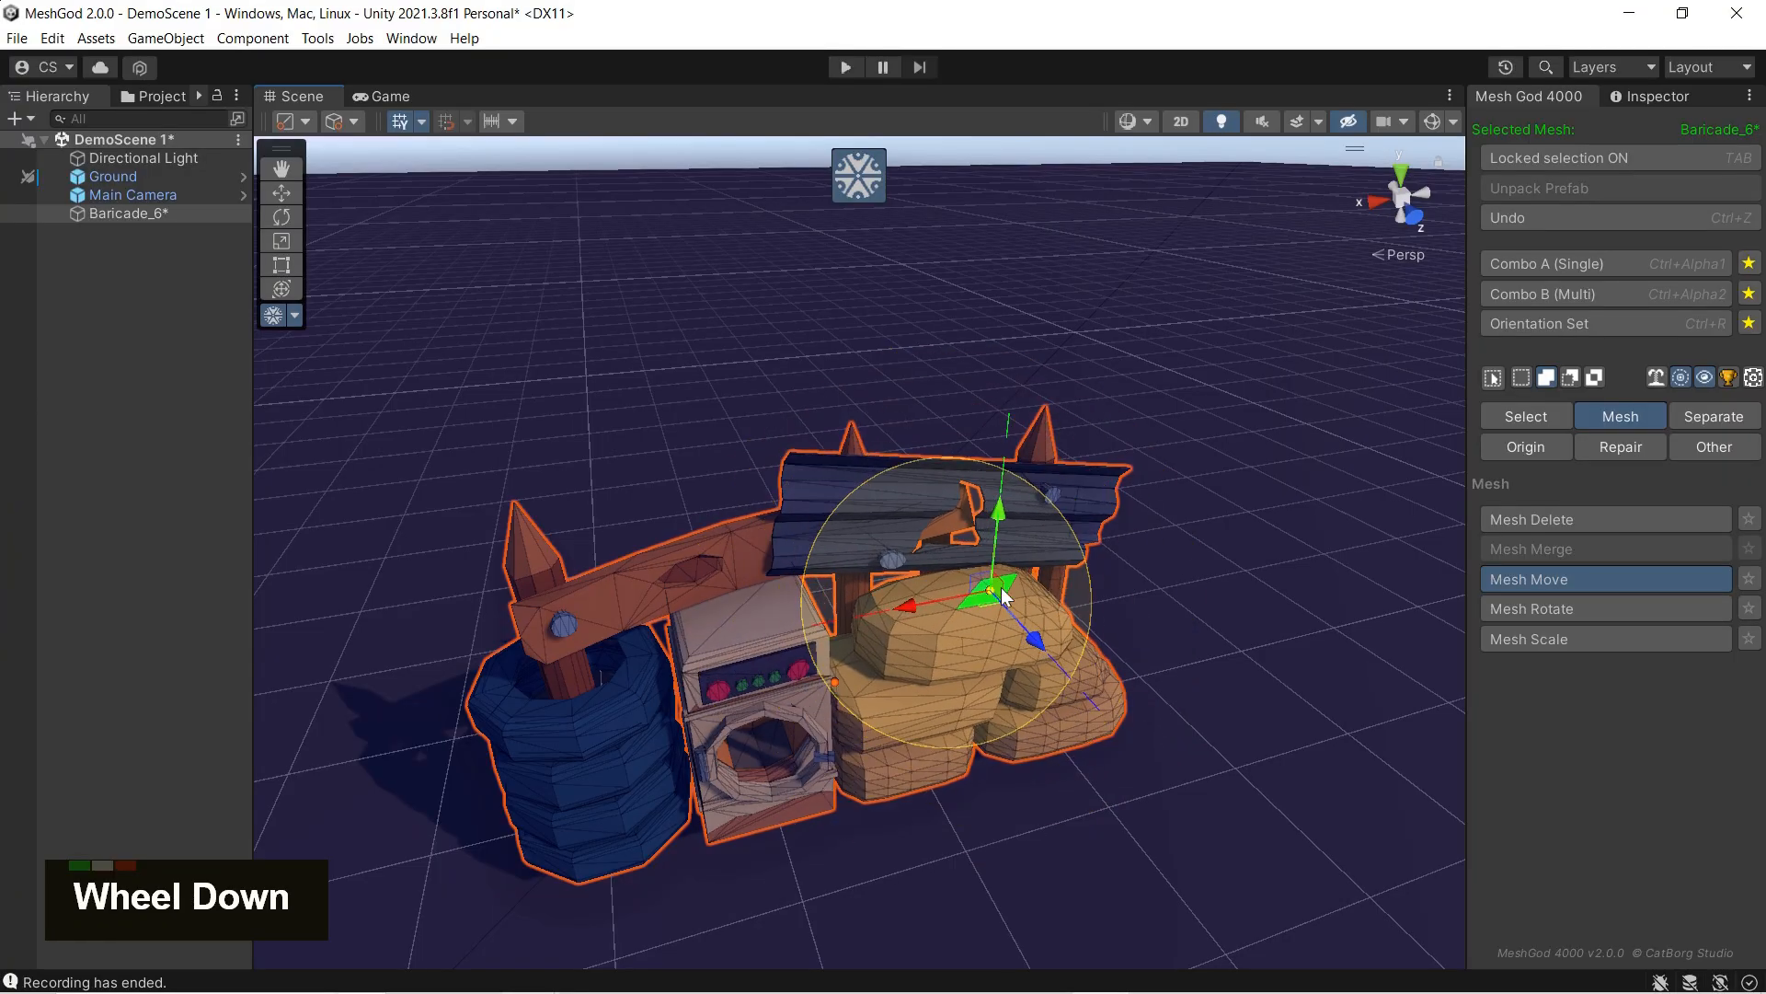
scroll(1001, 587, "up", 4)
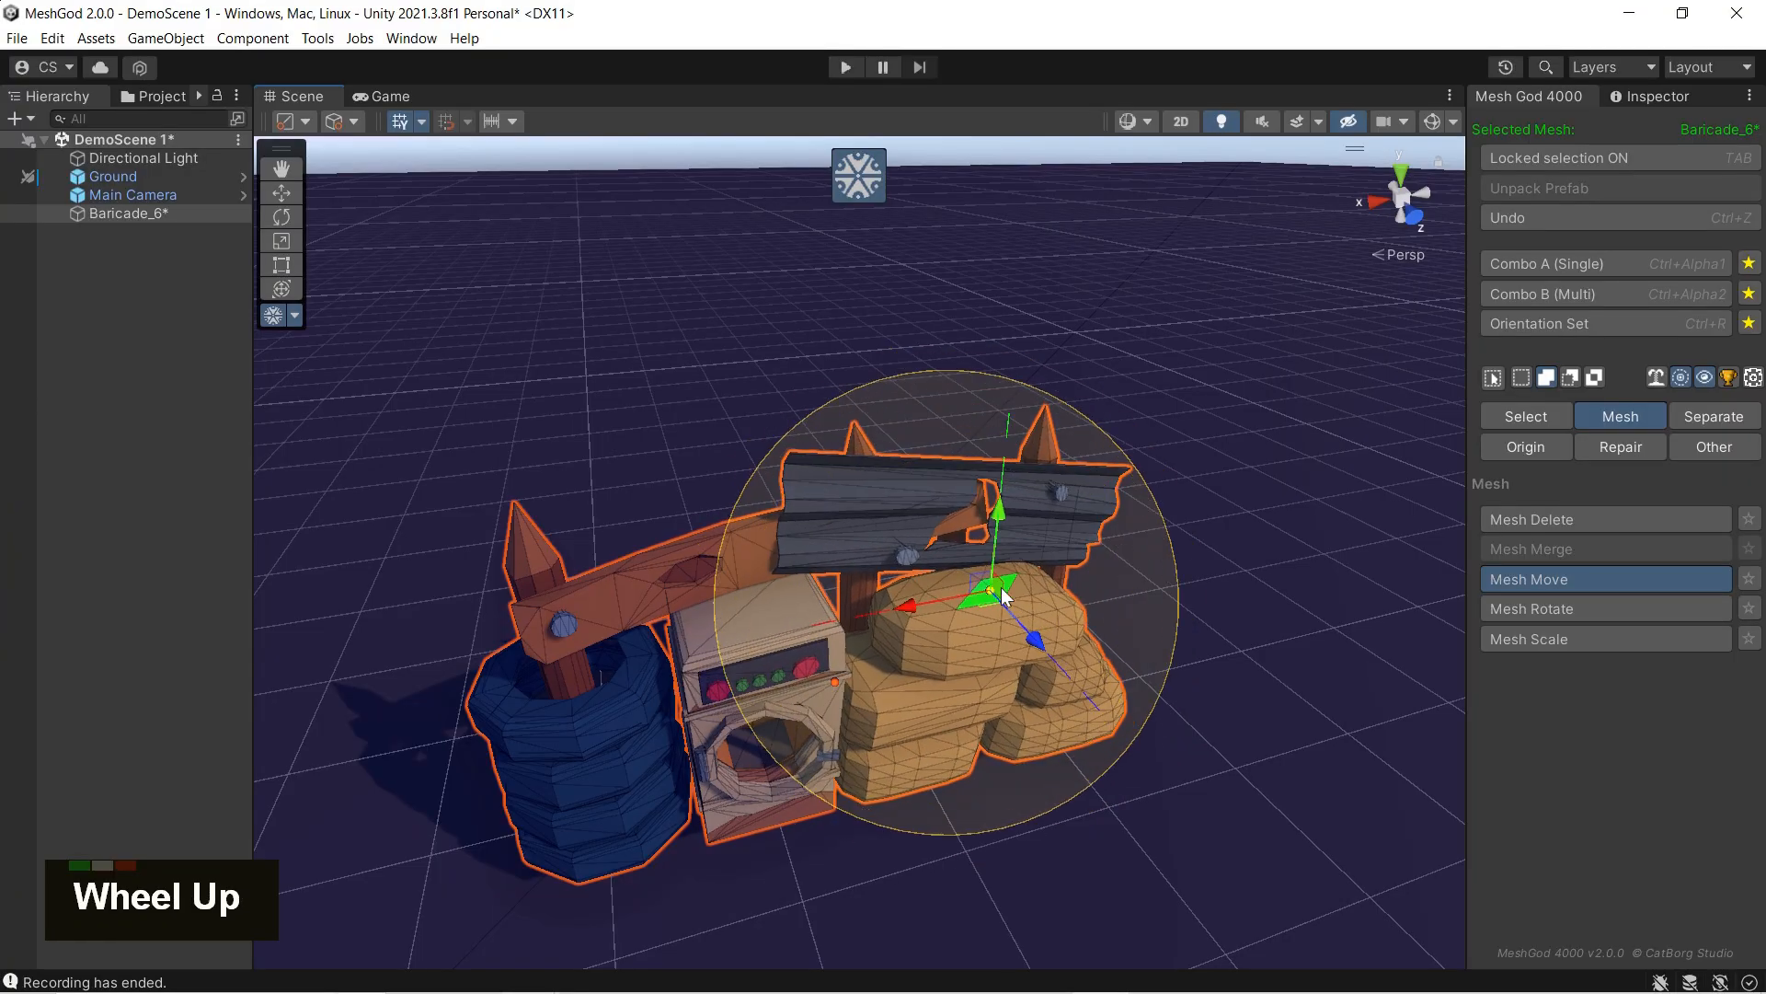
left_click_drag(926, 607, 884, 624)
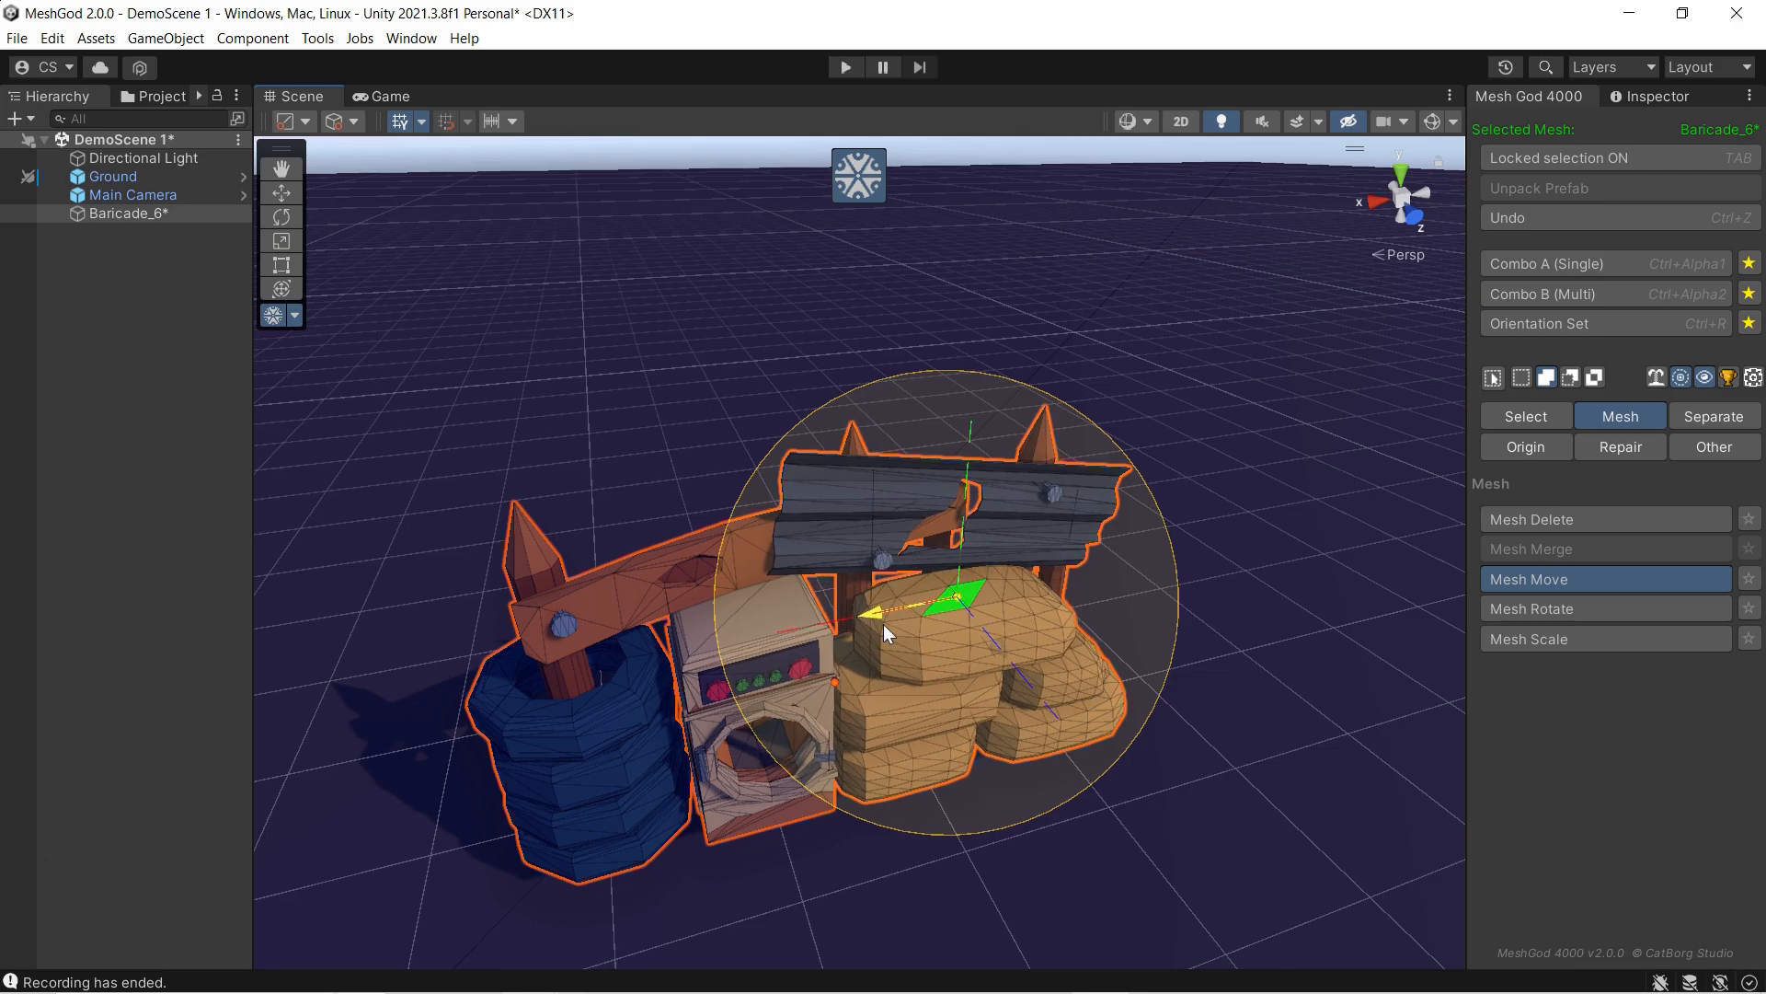
Step: Restrict soft selection to the connected sandbag mesh, raise the quad, and adjust the influence radius
left_click(1657, 377)
left_click_drag(962, 524, 981, 478)
scroll(1006, 484, "down", 4)
scroll(1007, 484, "up", 1)
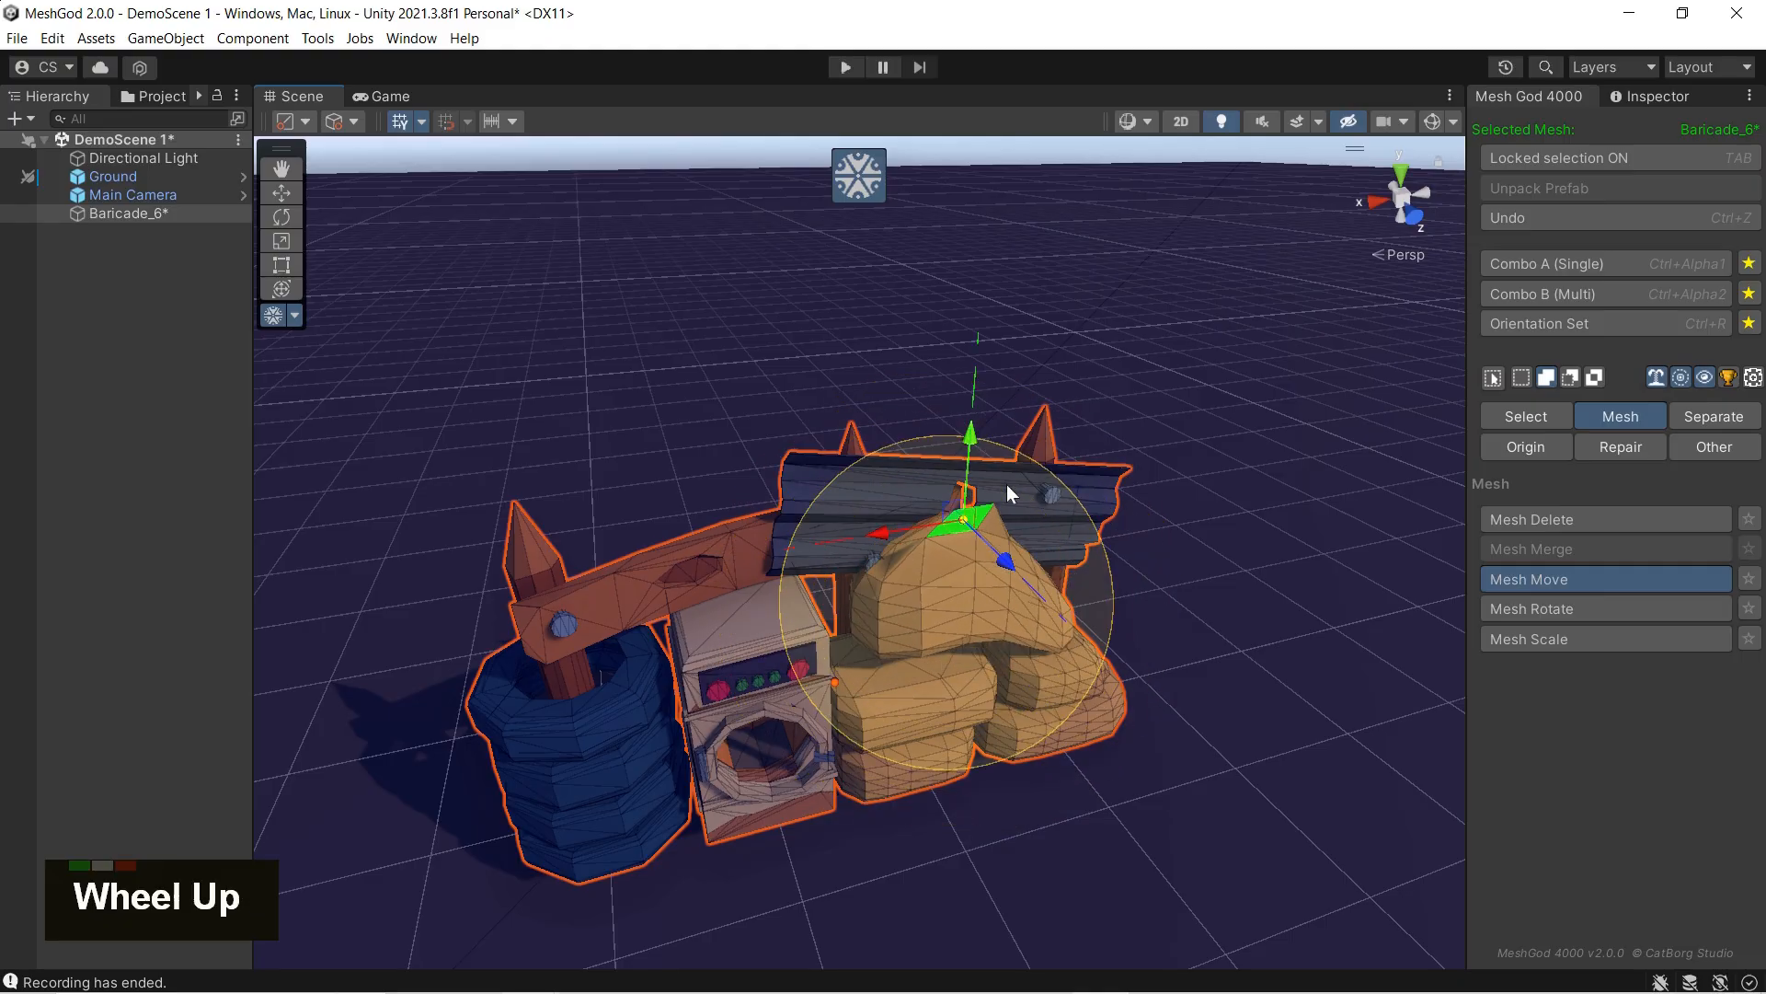
scroll(1007, 484, "up", 3)
Step: Lower the quad on the top sandbag and move it toward the washing machine, varying the influence radius
left_click_drag(894, 526, 885, 572)
left_click_drag(982, 440, 974, 501)
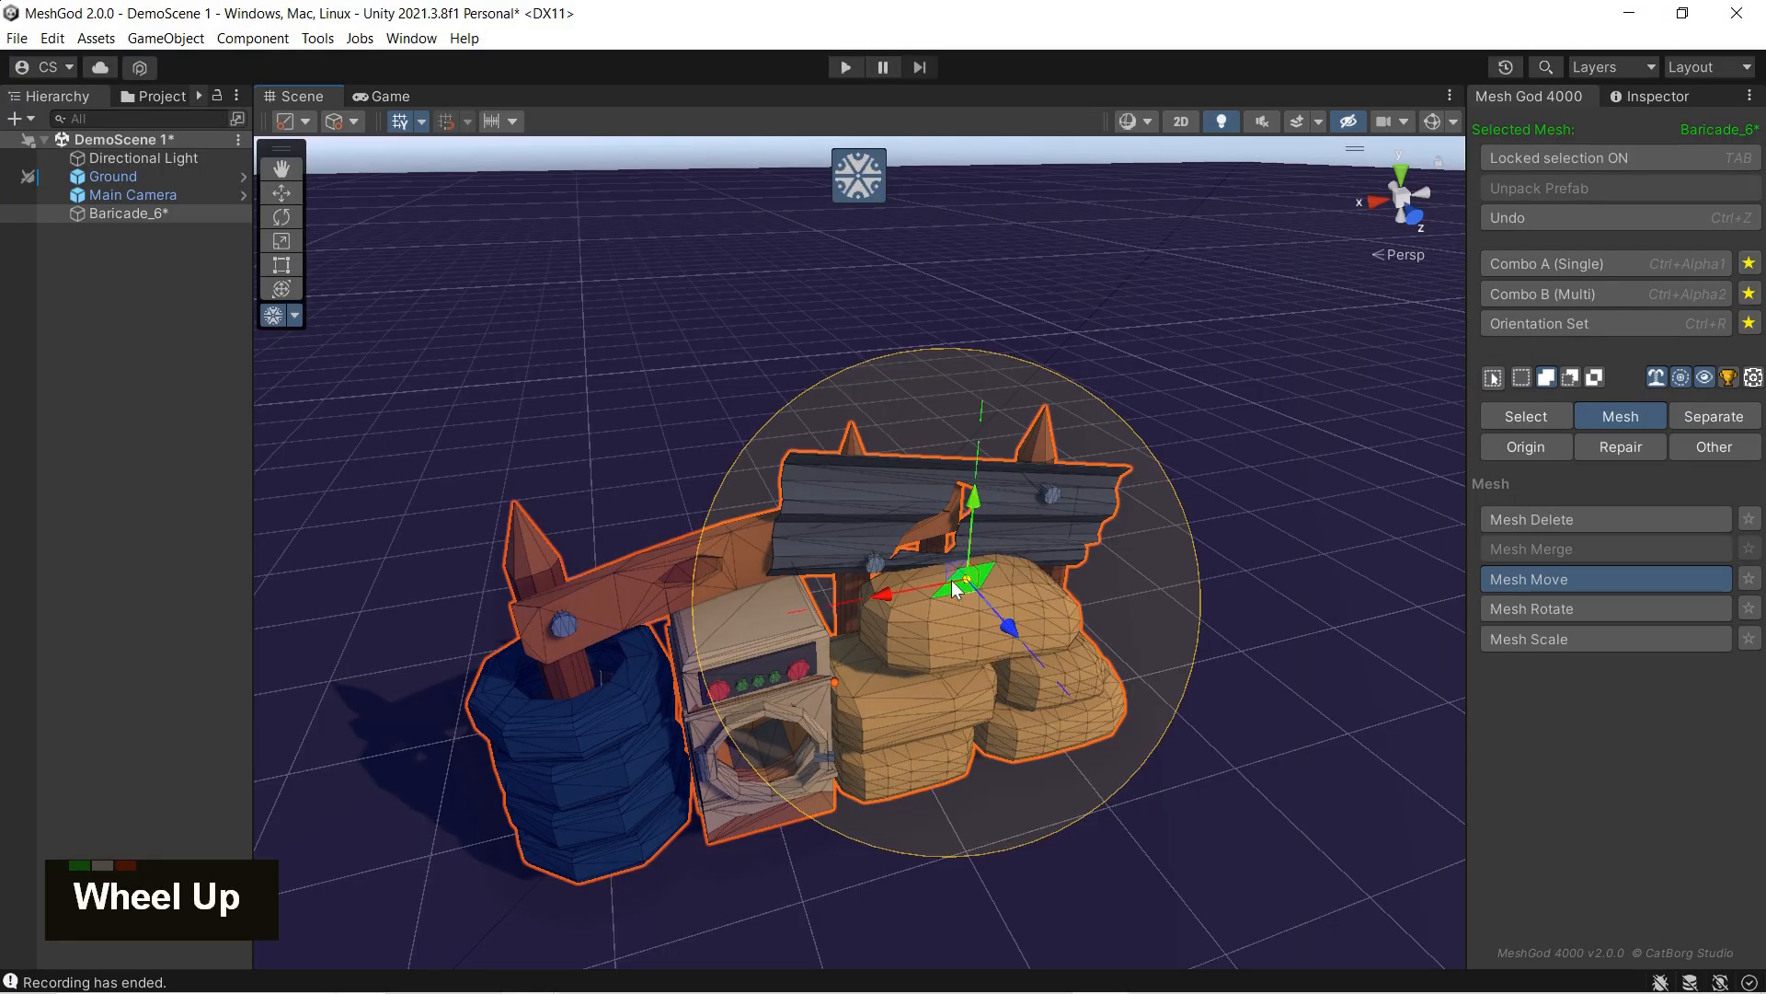
left_click_drag(885, 597, 839, 615)
scroll(842, 615, "down", 2)
scroll(845, 615, "up", 3)
scroll(844, 615, "down", 2)
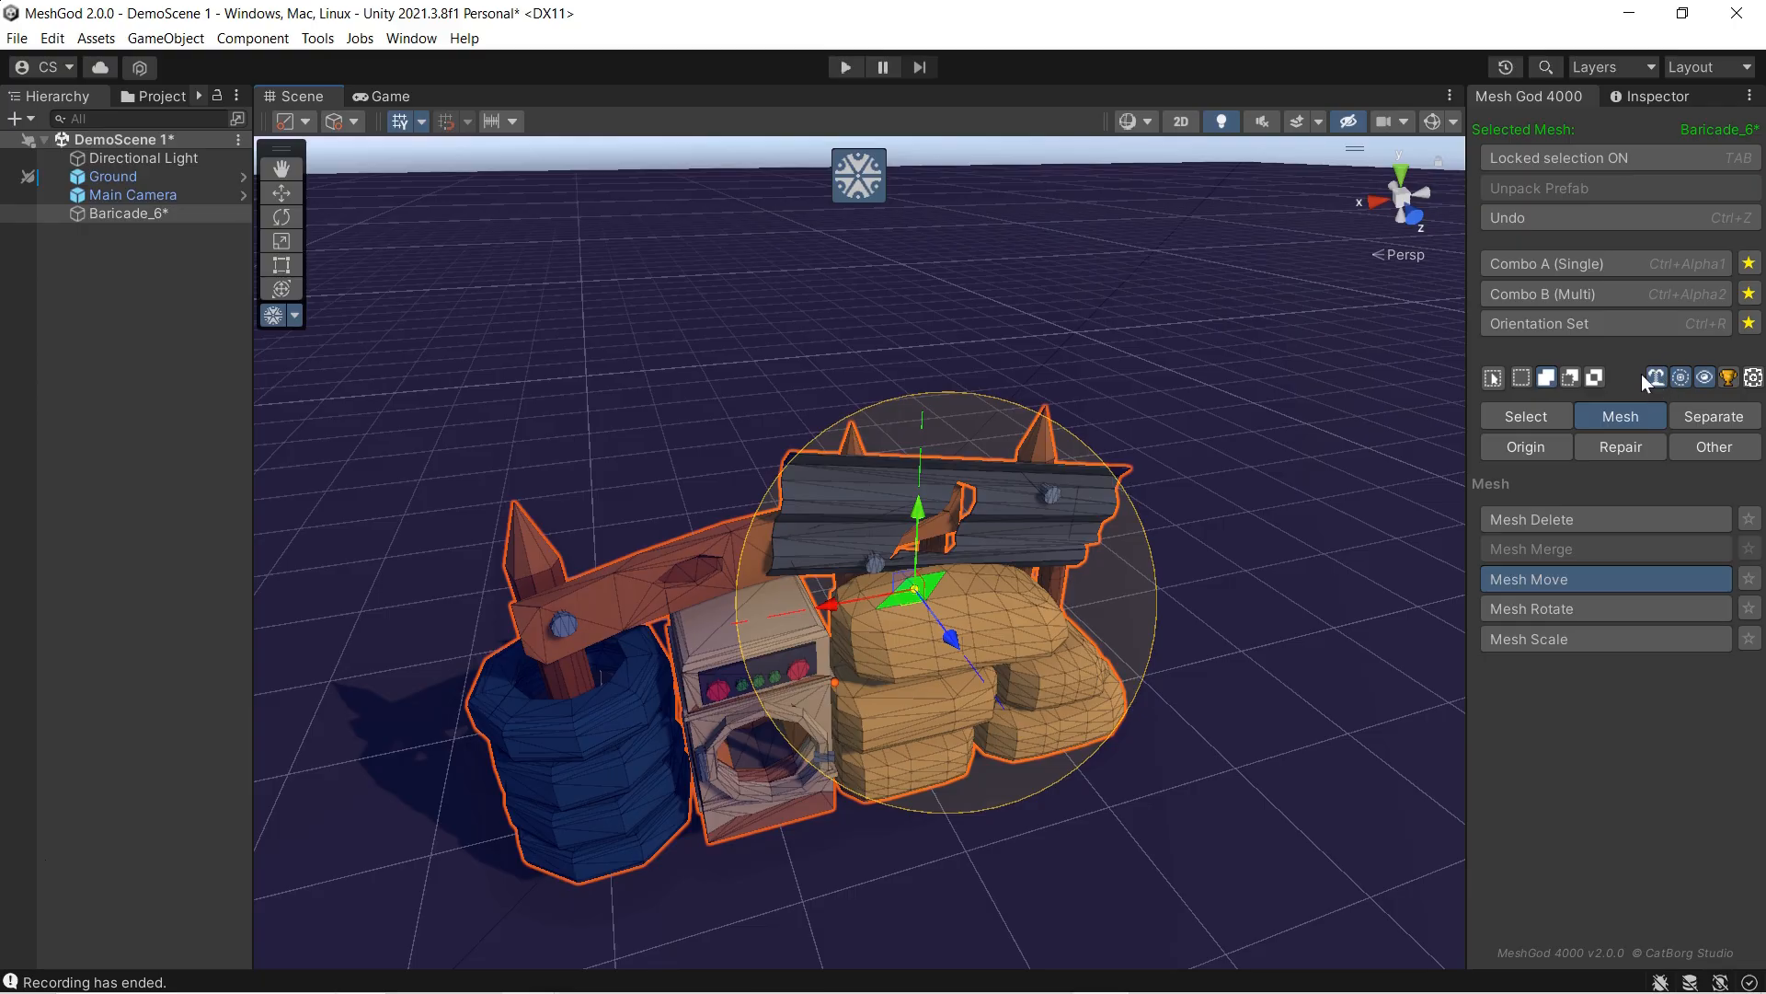
Step: Leave Mesh Move, undo the soft-selection edits on the sandbag, and turn locked selection back on
left_click(1523, 579)
key("ctrl+z")
key("ctrl+z")
key("ctrl+z")
key("ctrl+z")
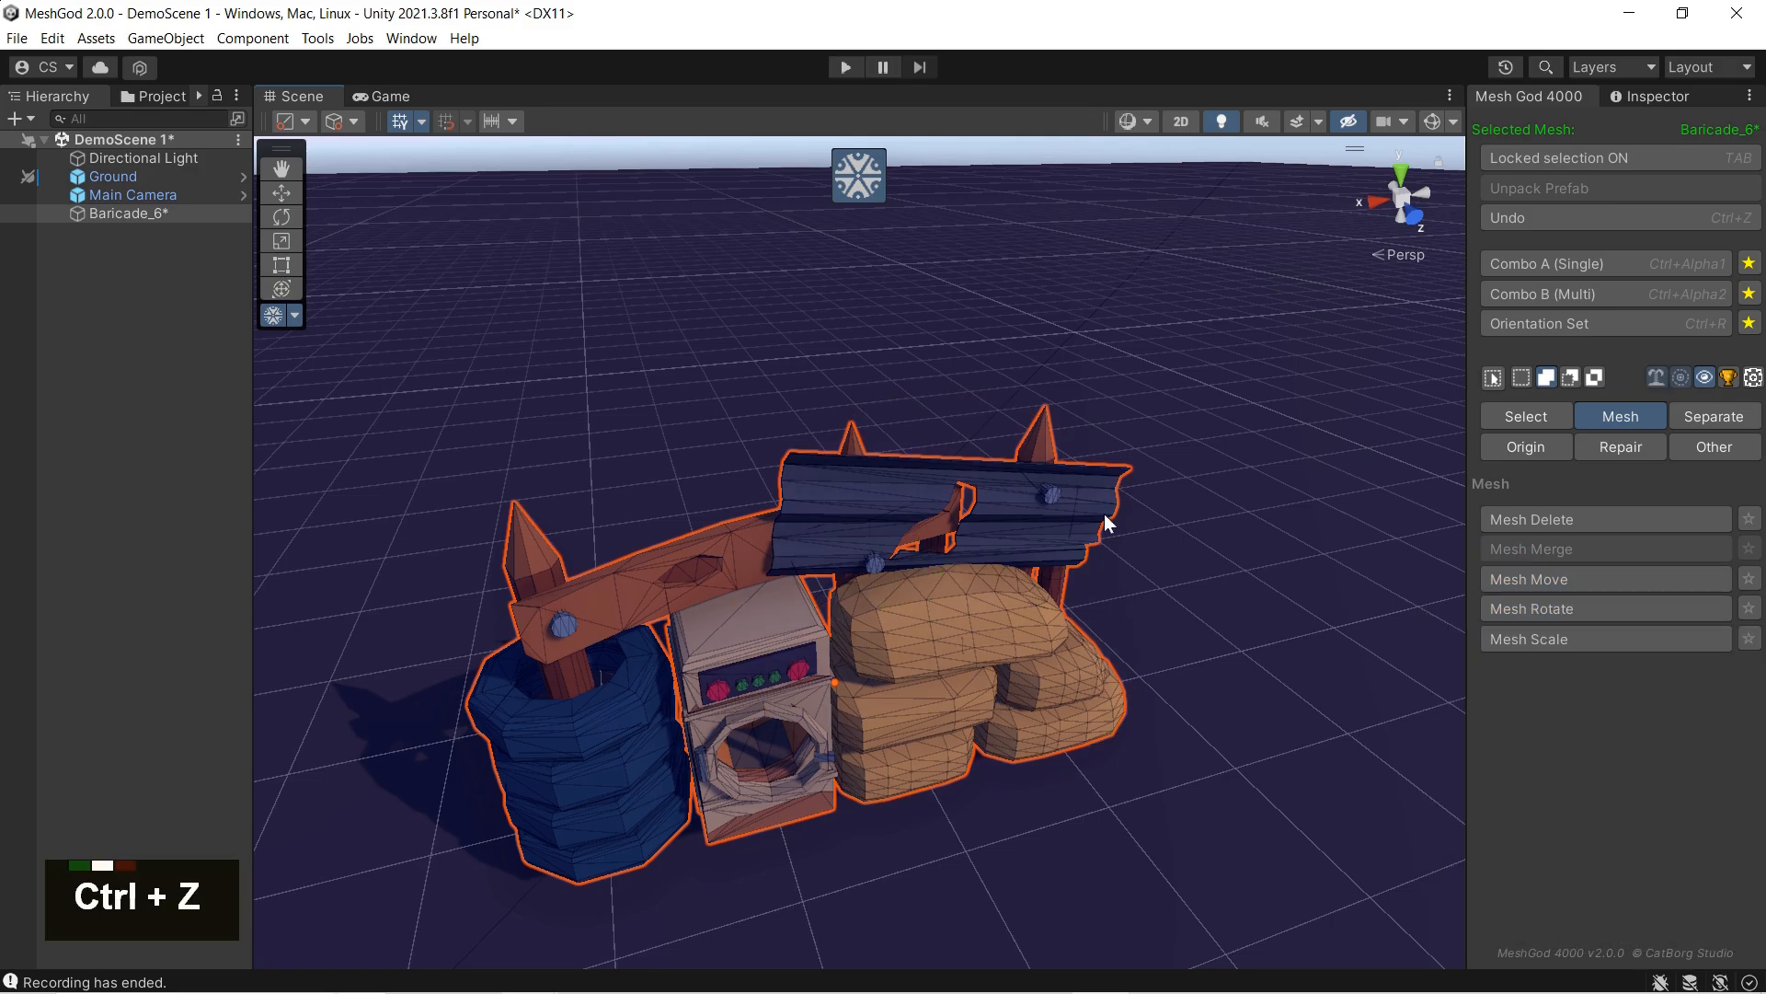
key("ctrl+z")
key("ctrl+z")
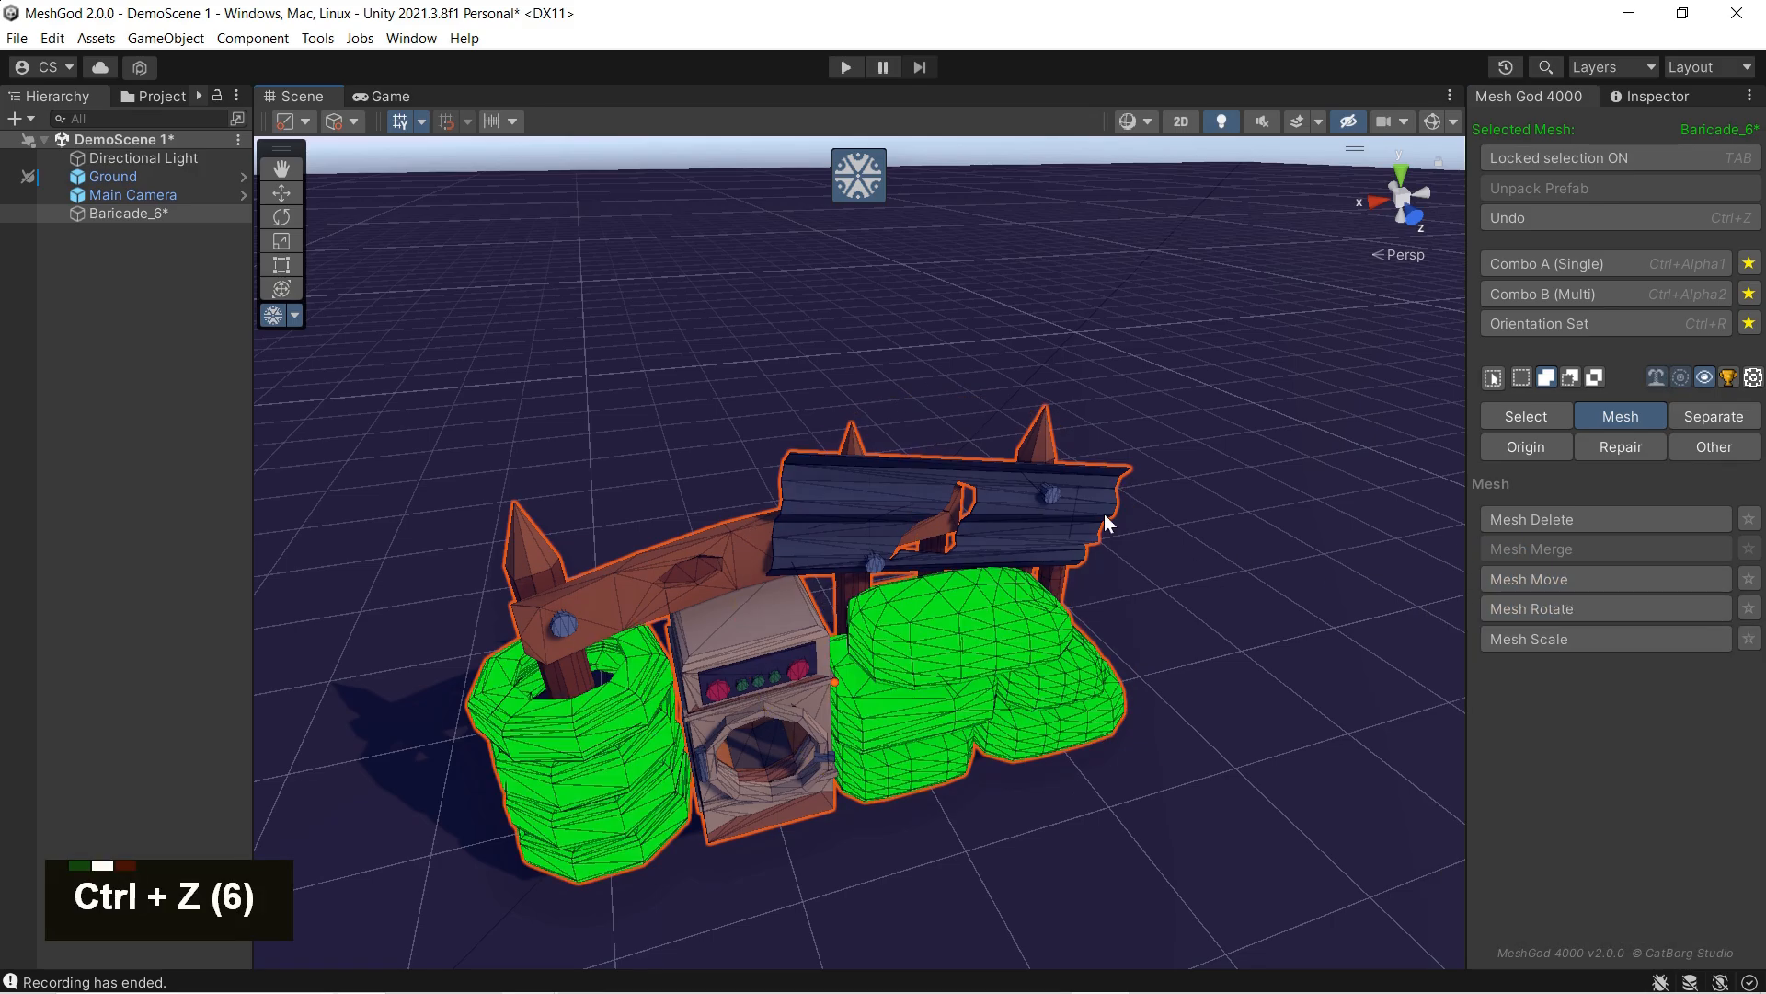
left_click(916, 342, "ctrl")
key("ctrl+z")
key("ctrl+z")
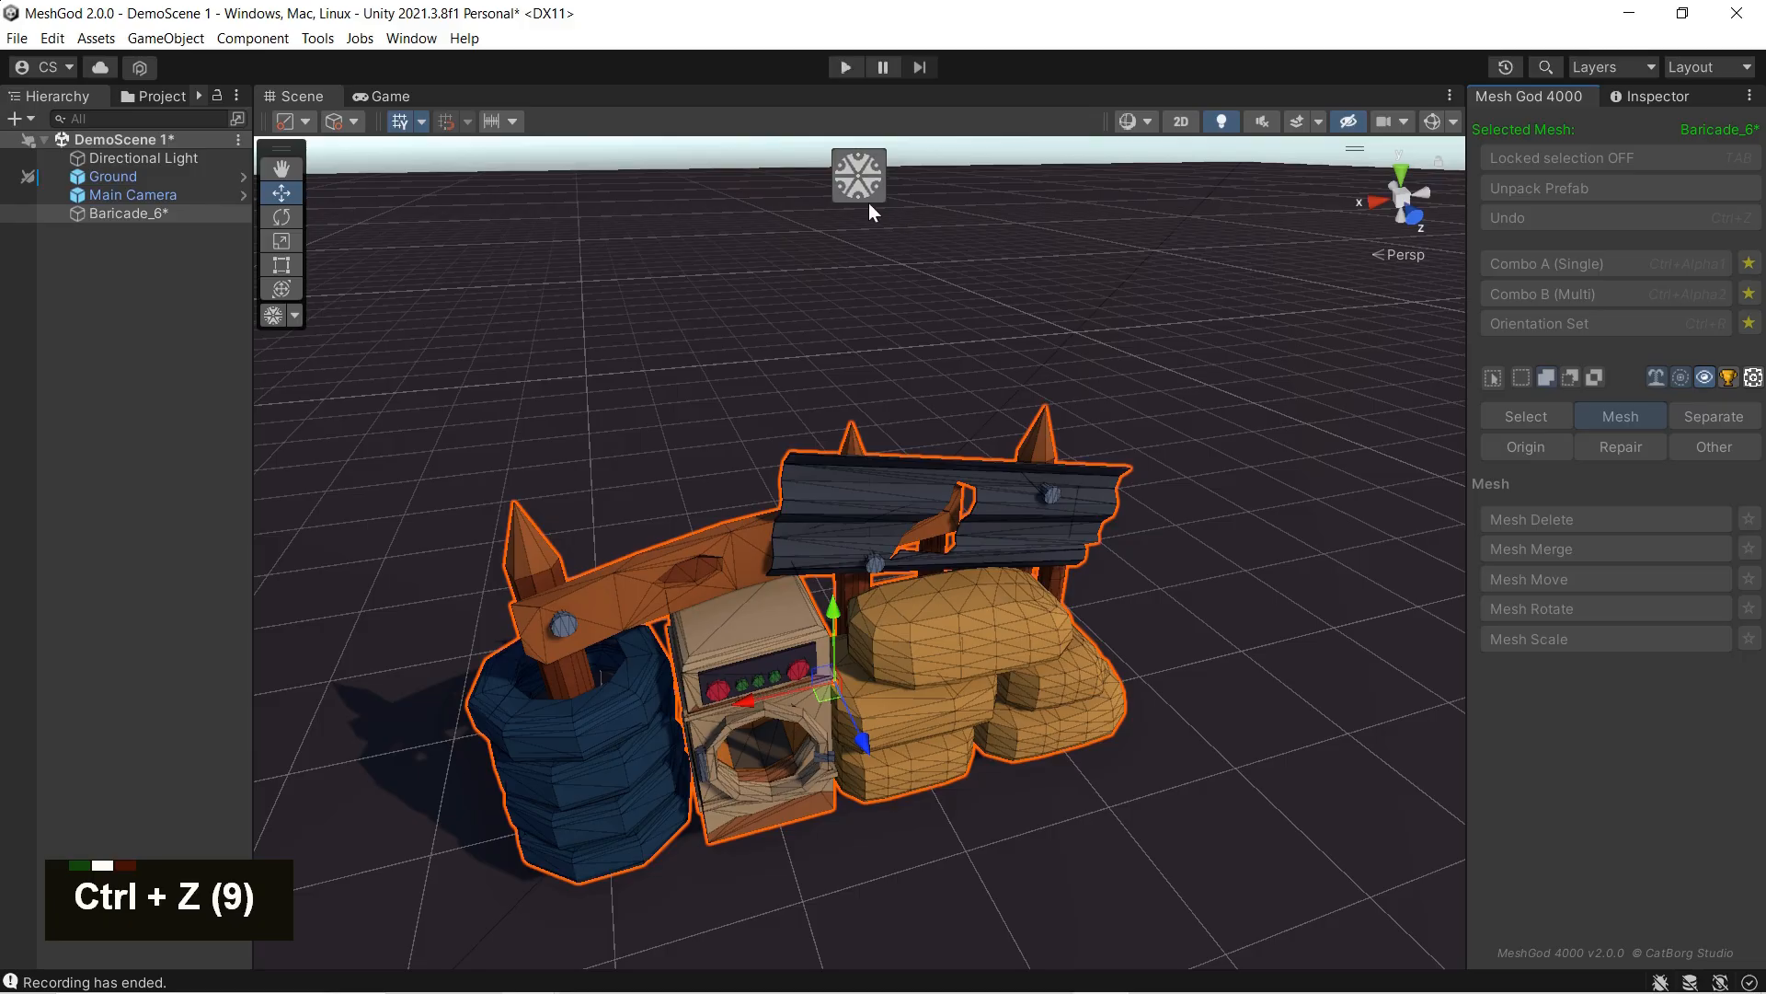
key("ctrl+z")
key("ctrl+z")
key("ctrl+z")
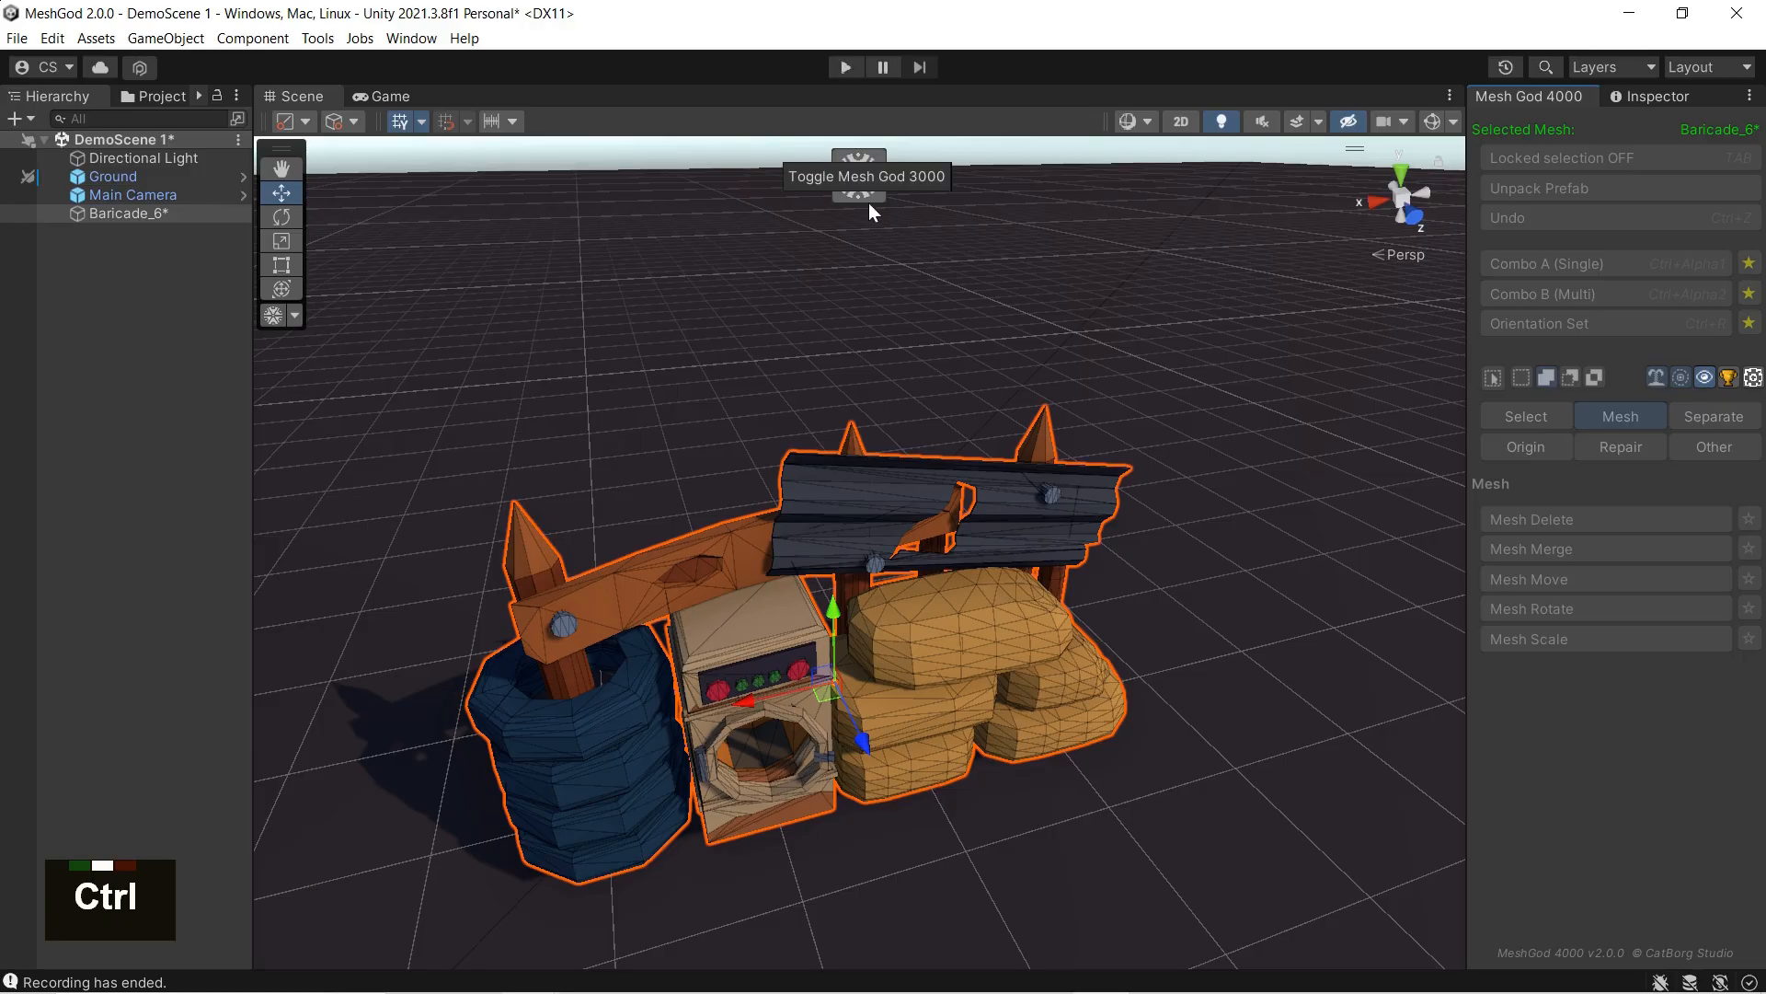
left_click(959, 243, "ctrl")
left_click(1603, 157)
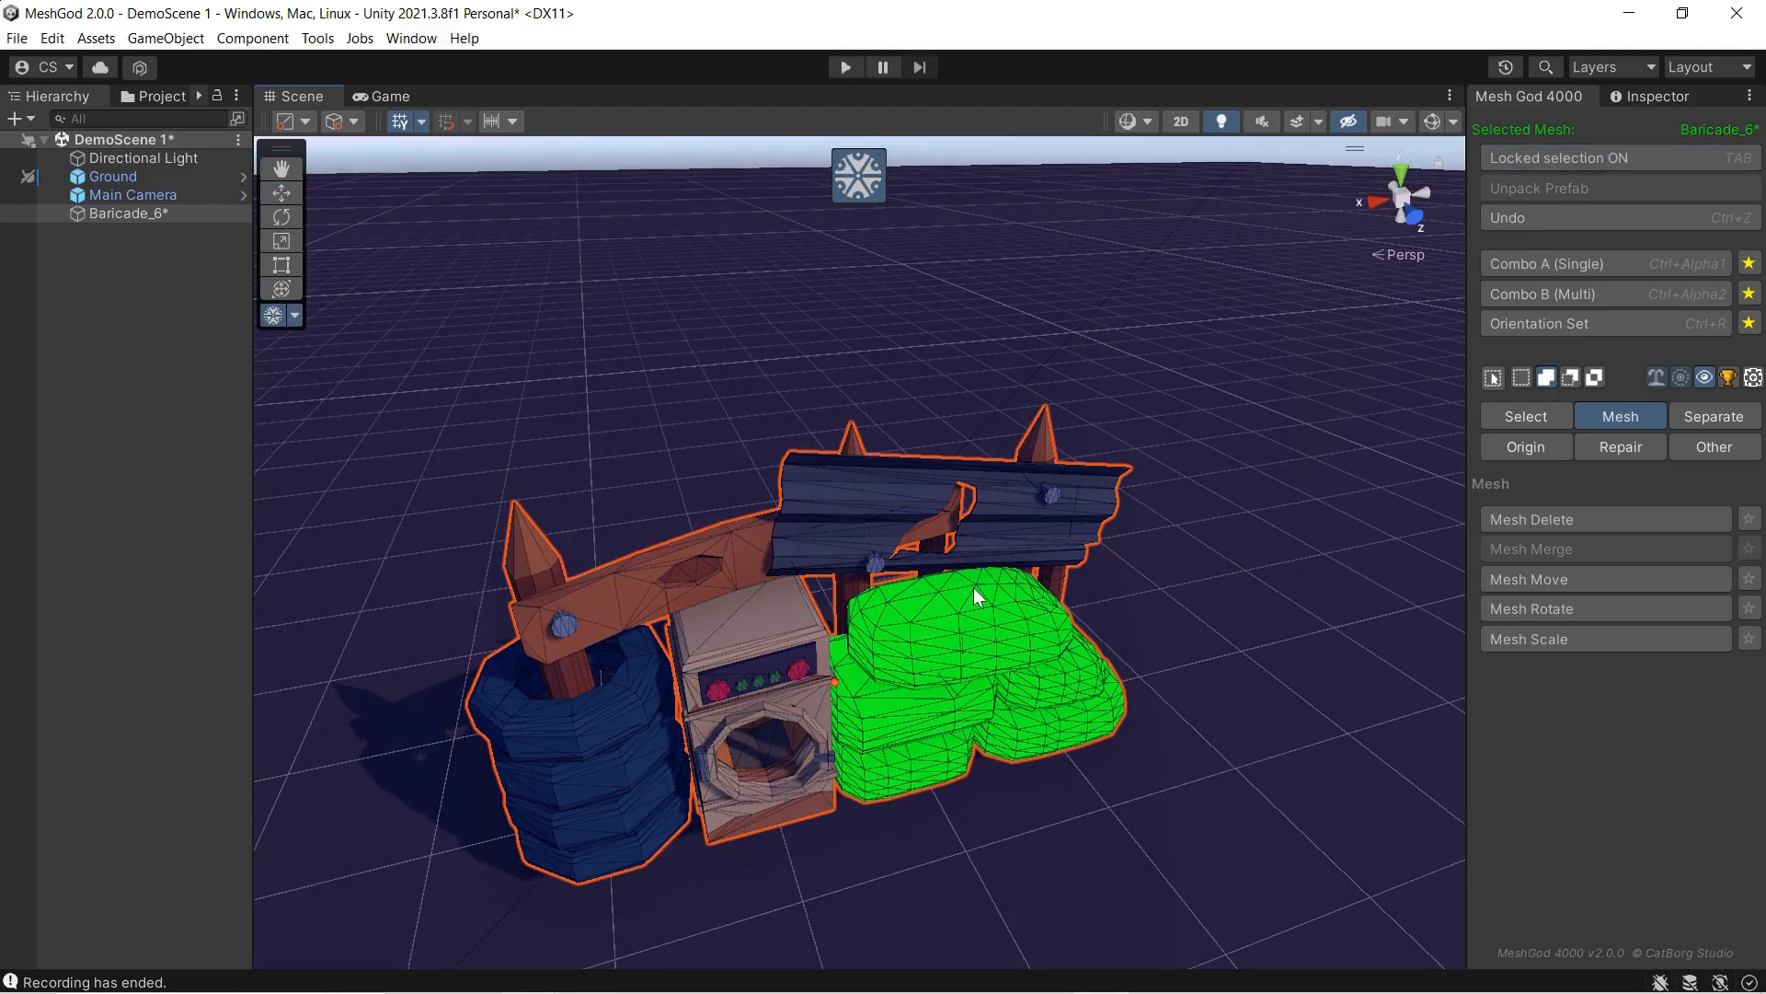
Step: Select only the linked top sandbag, activate Mesh Rotate, and turn off soft selection
key("ctrl+a")
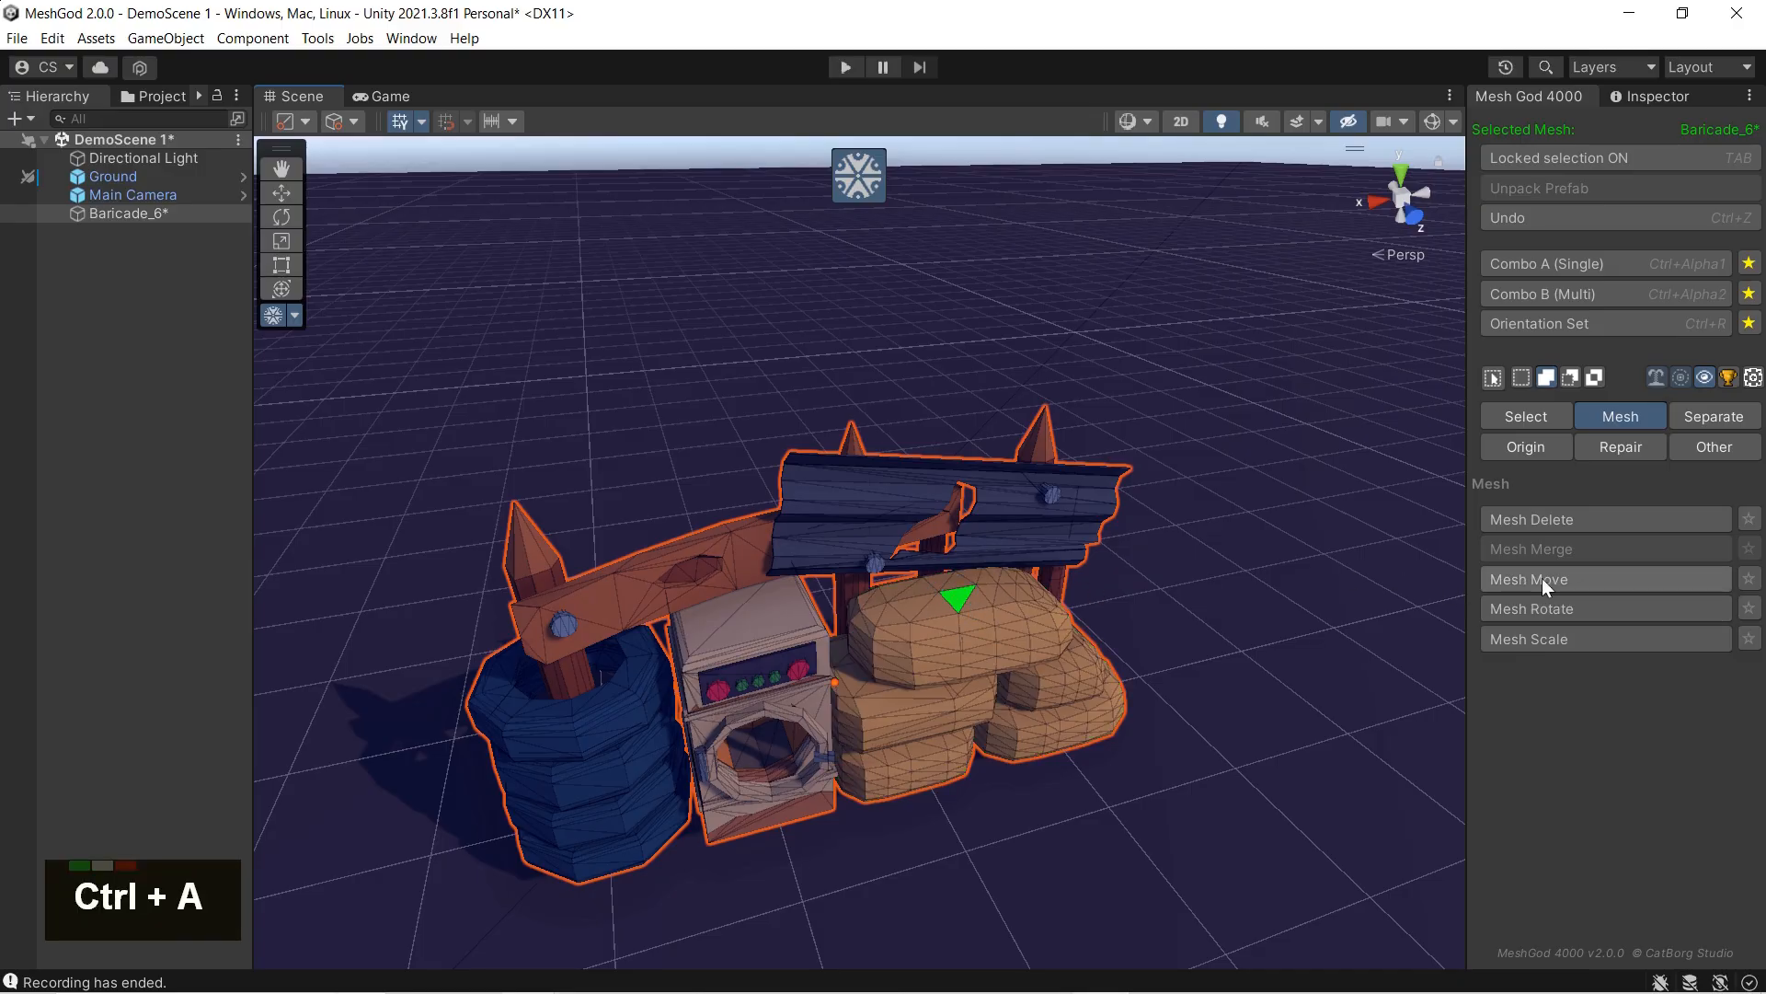
key("l")
left_click(1495, 606)
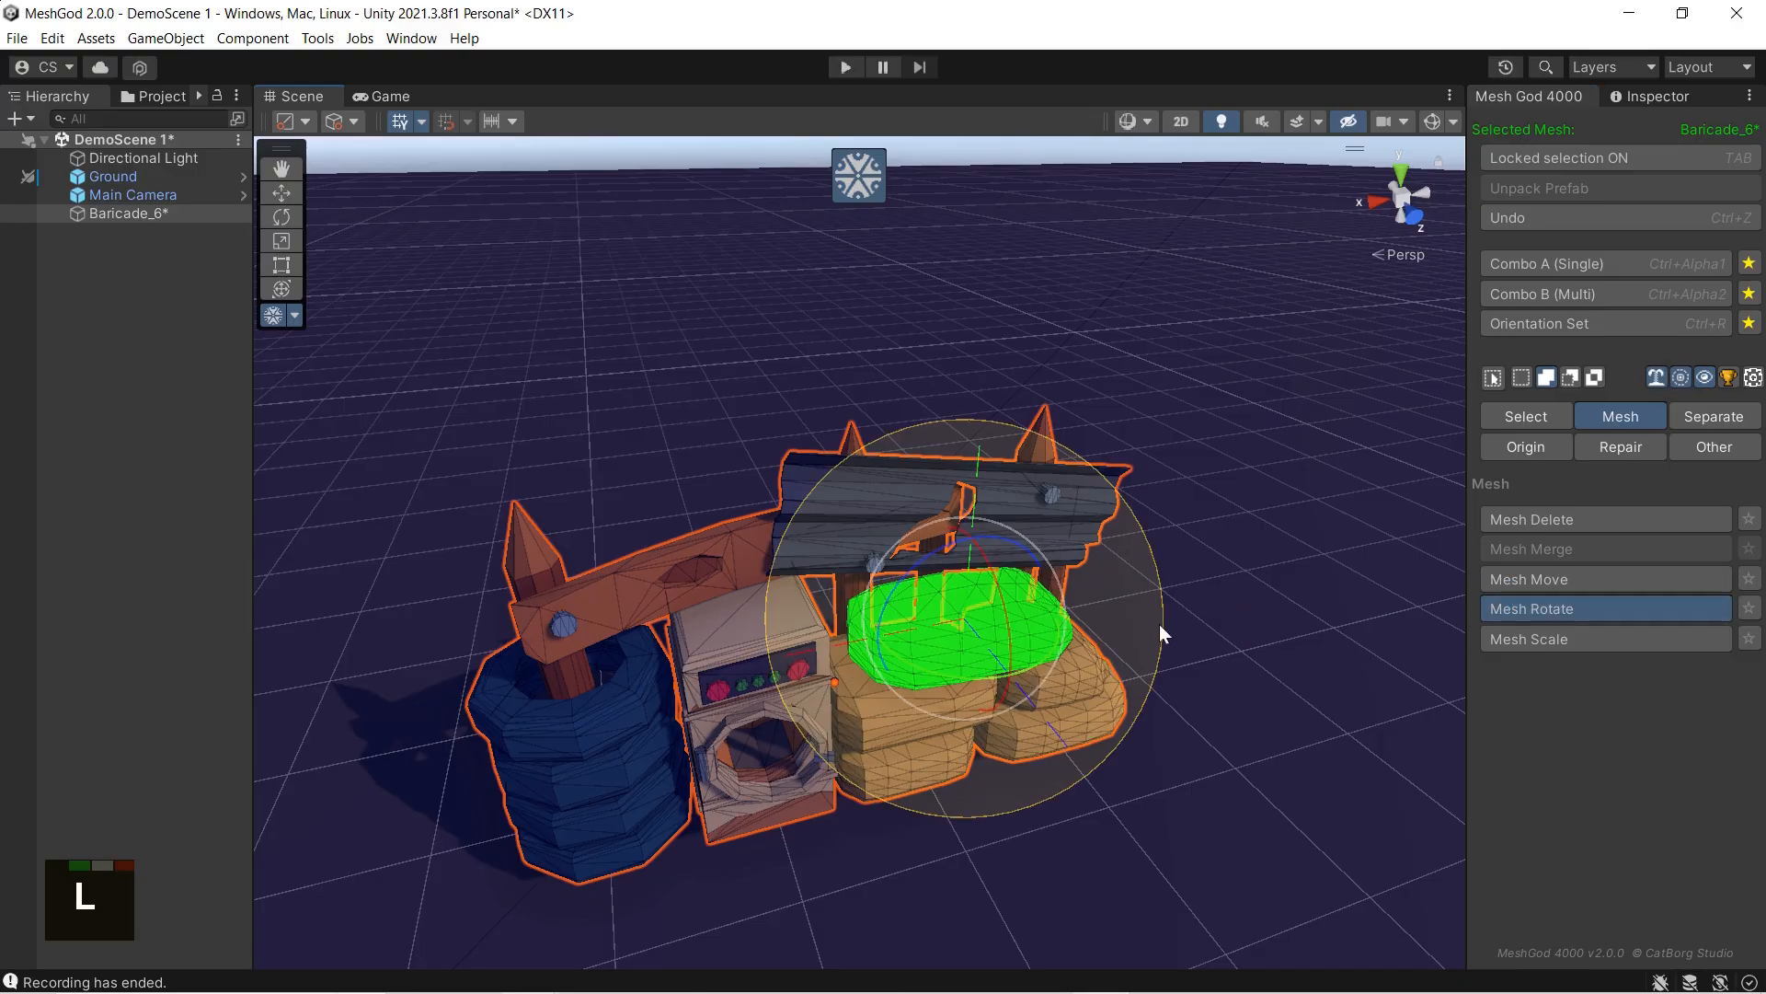
left_click(1681, 379)
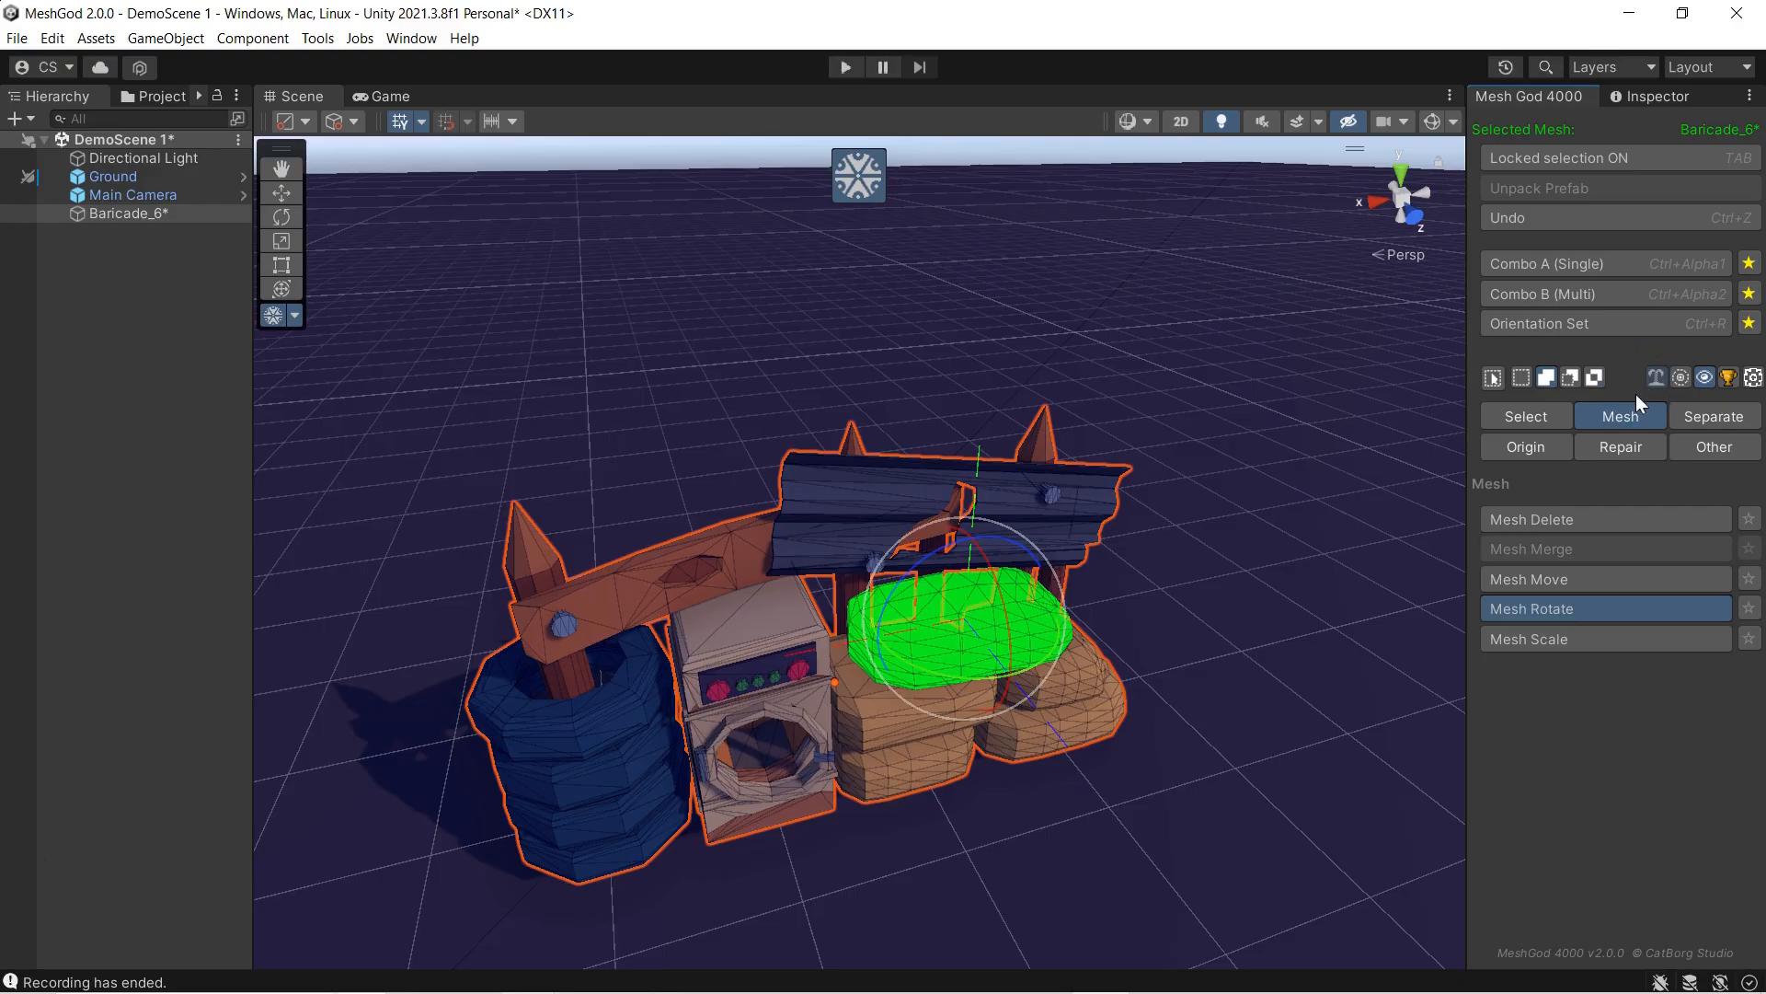
Step: Try rotating the top sandbag around its vertical axis and around another axis, undoing each rotation
left_click_drag(964, 679, 1137, 668)
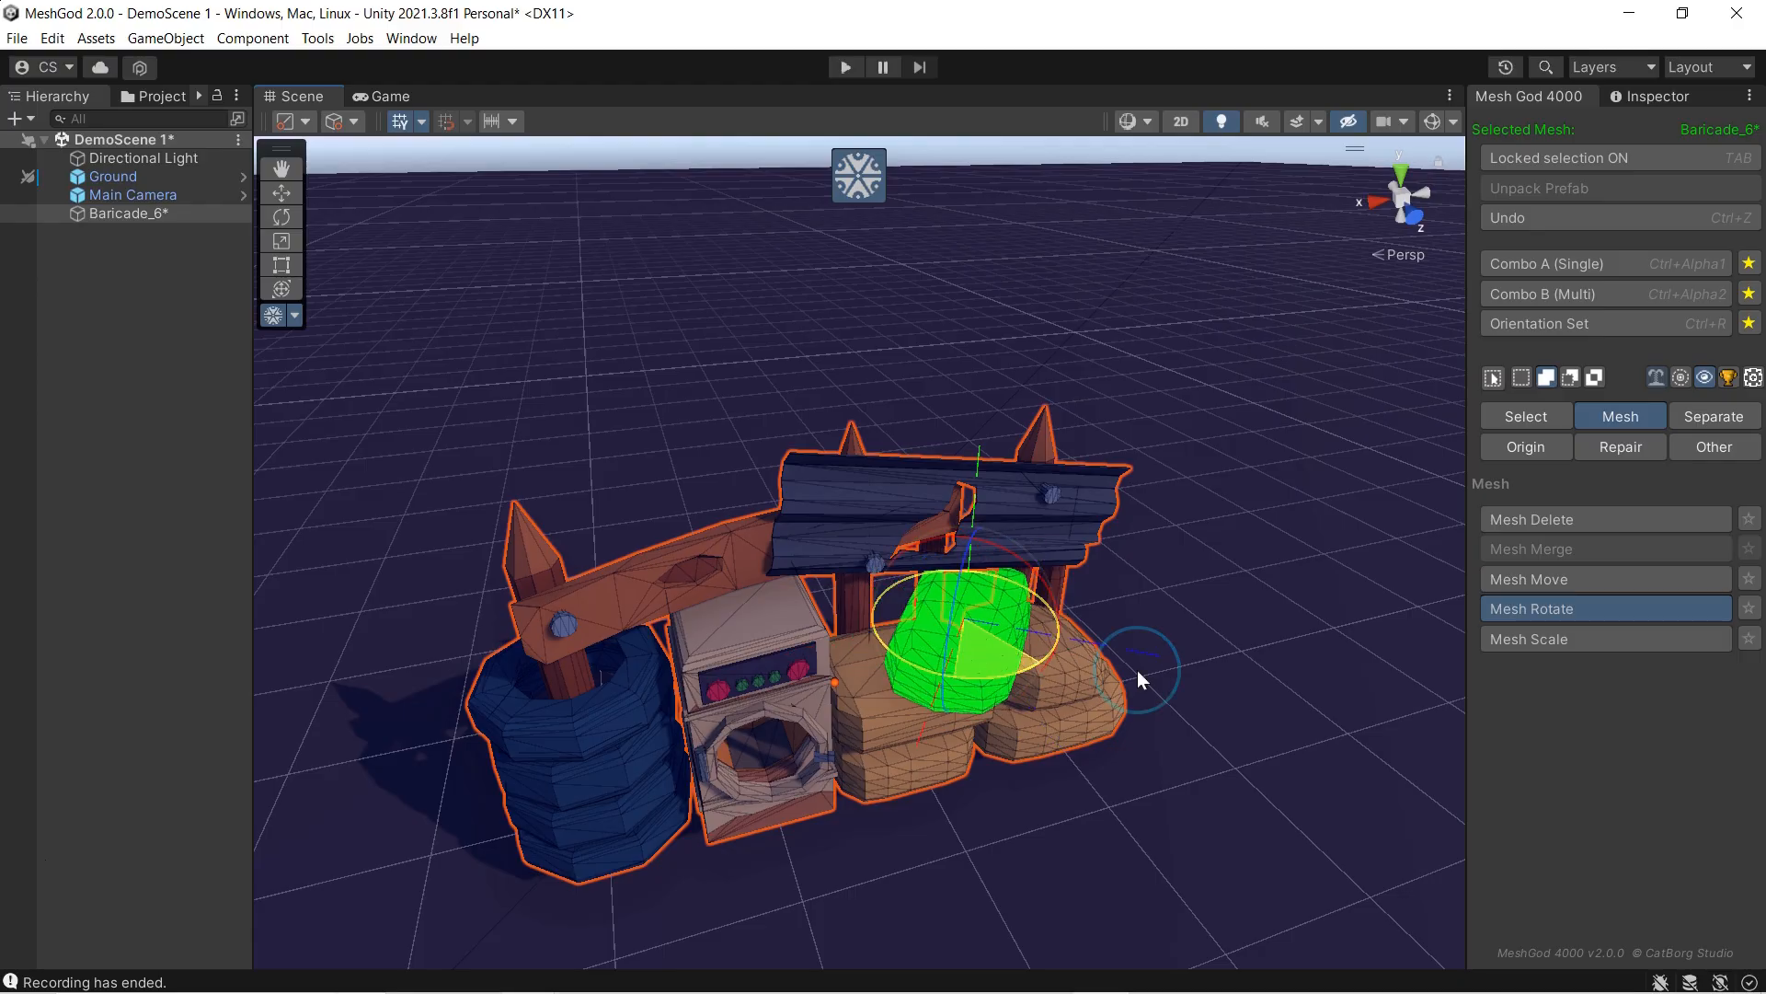
key("ctrl+z")
left_click_drag(1003, 606, 1007, 469)
key("ctrl+z")
key("ctrl+z")
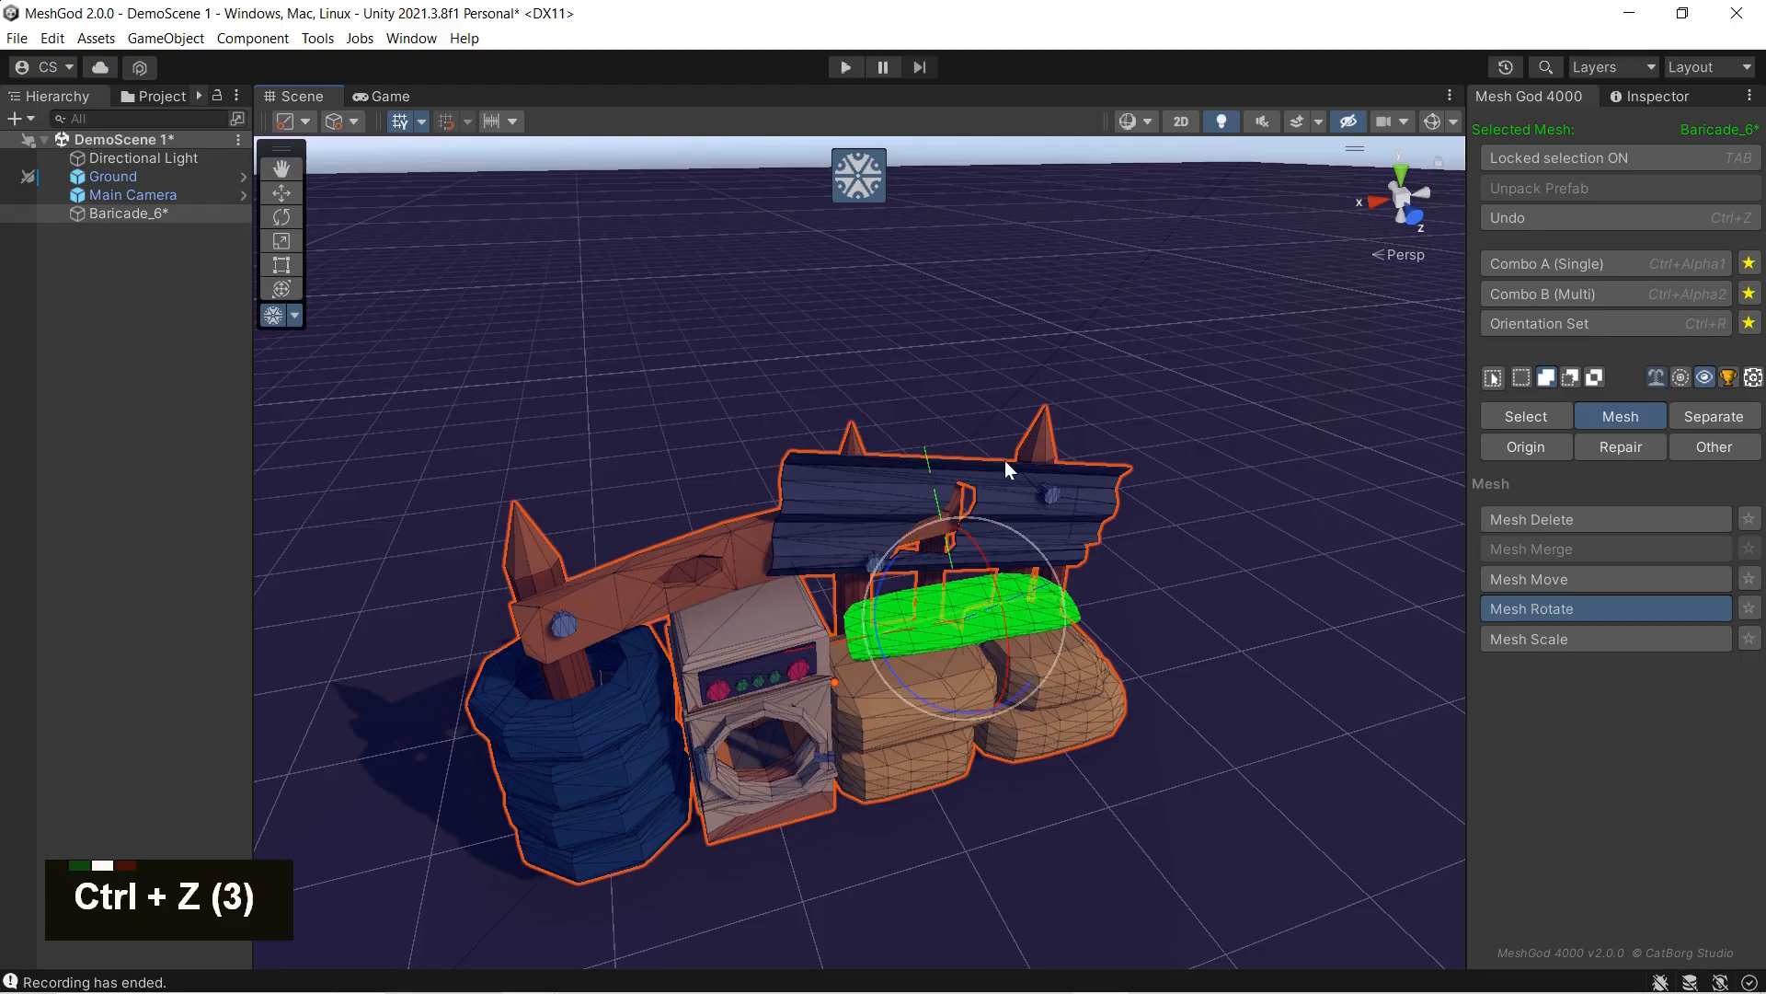
key("ctrl+z")
key("ctrl+z")
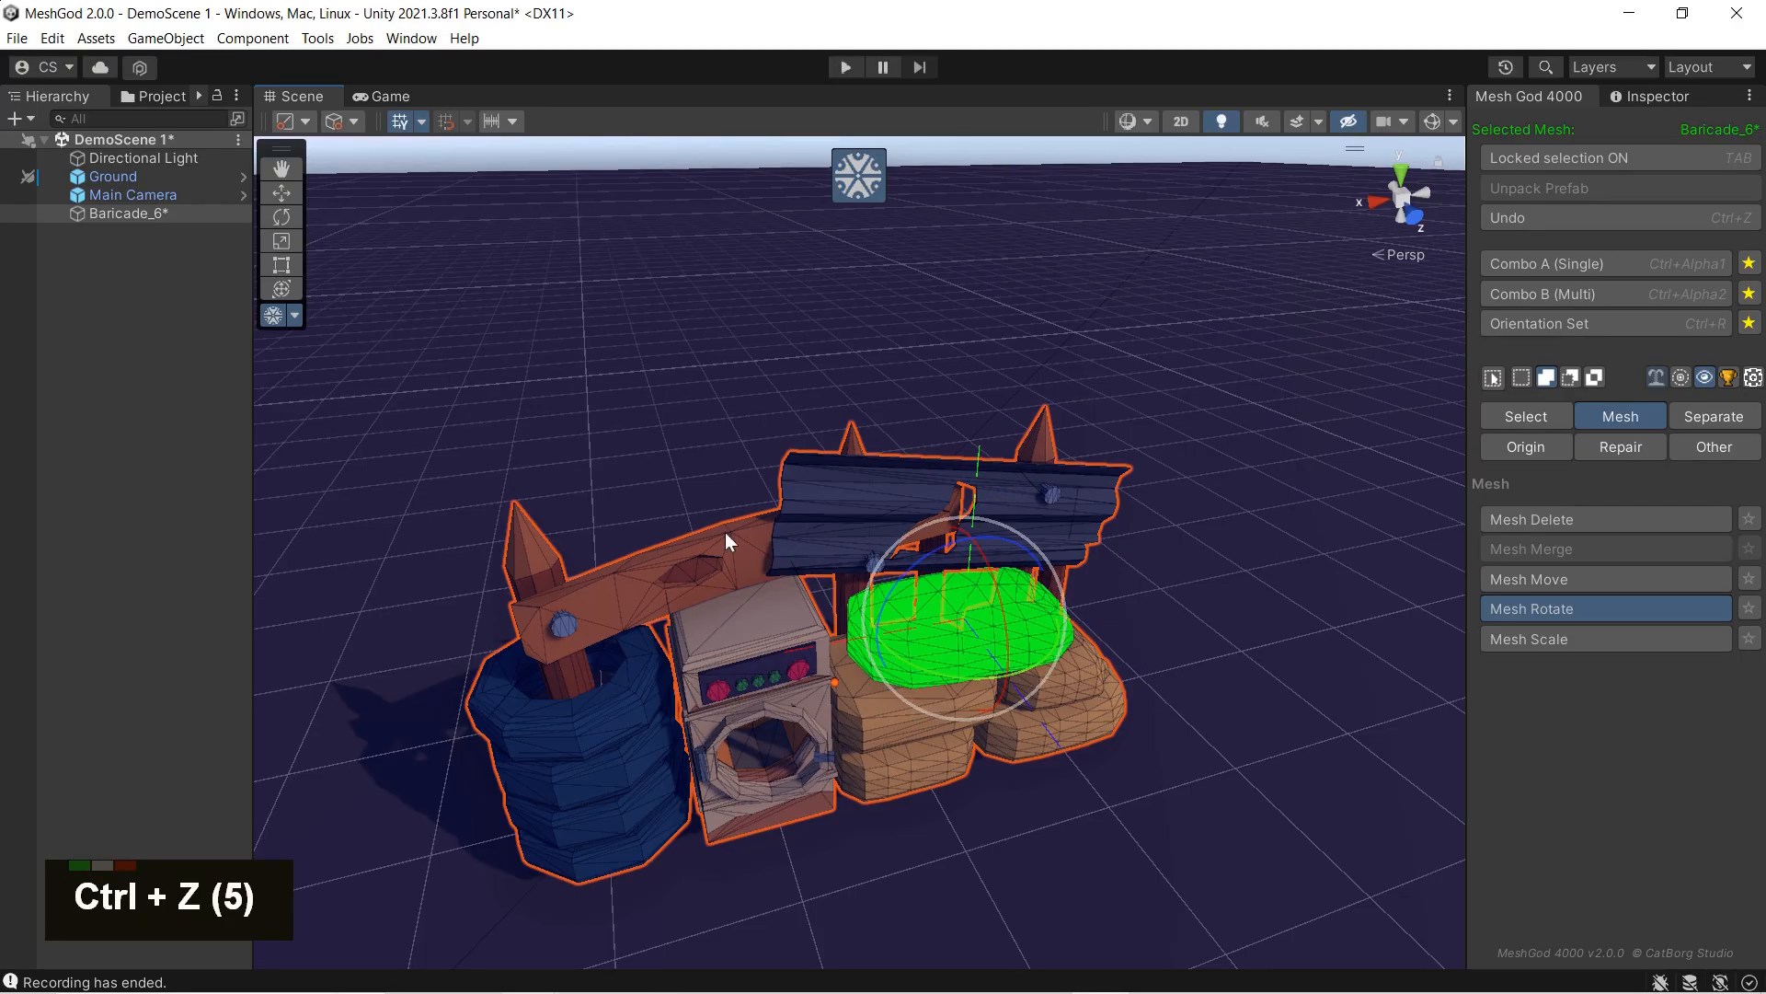
Step: Restart MeshGod on Baricade_6, lock the selection, and select the whole linked top sandbag
left_click(874, 187)
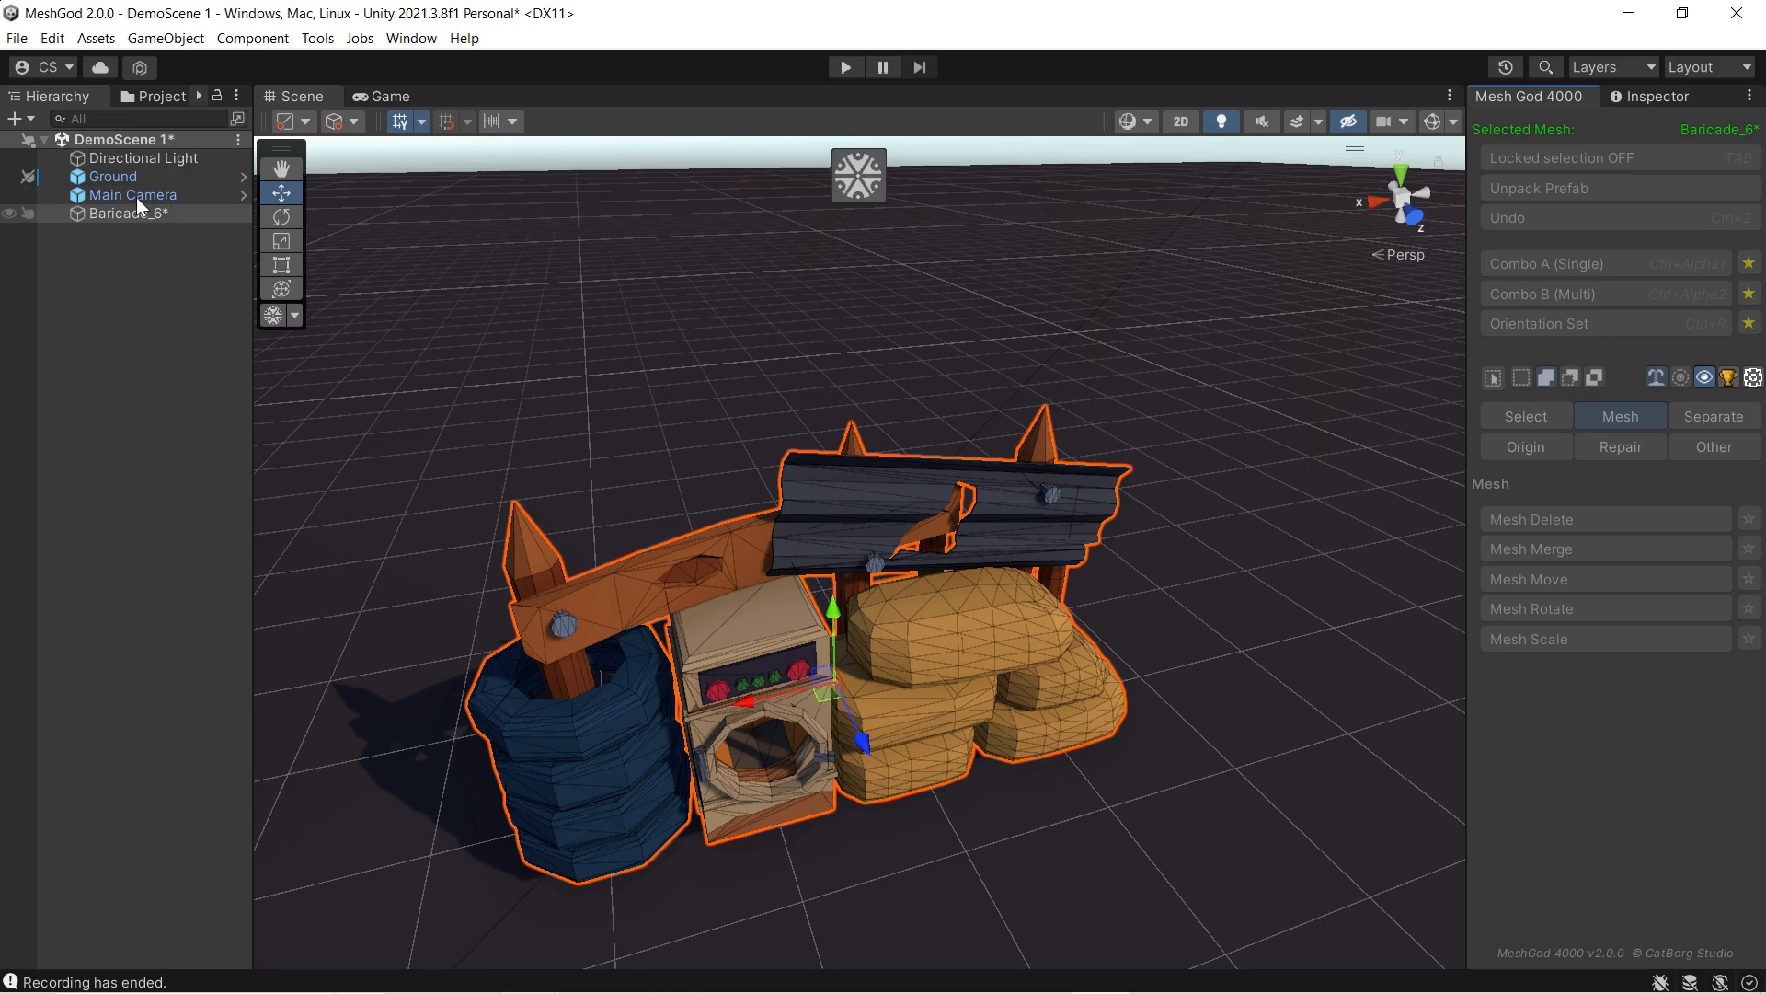
left_click(857, 179)
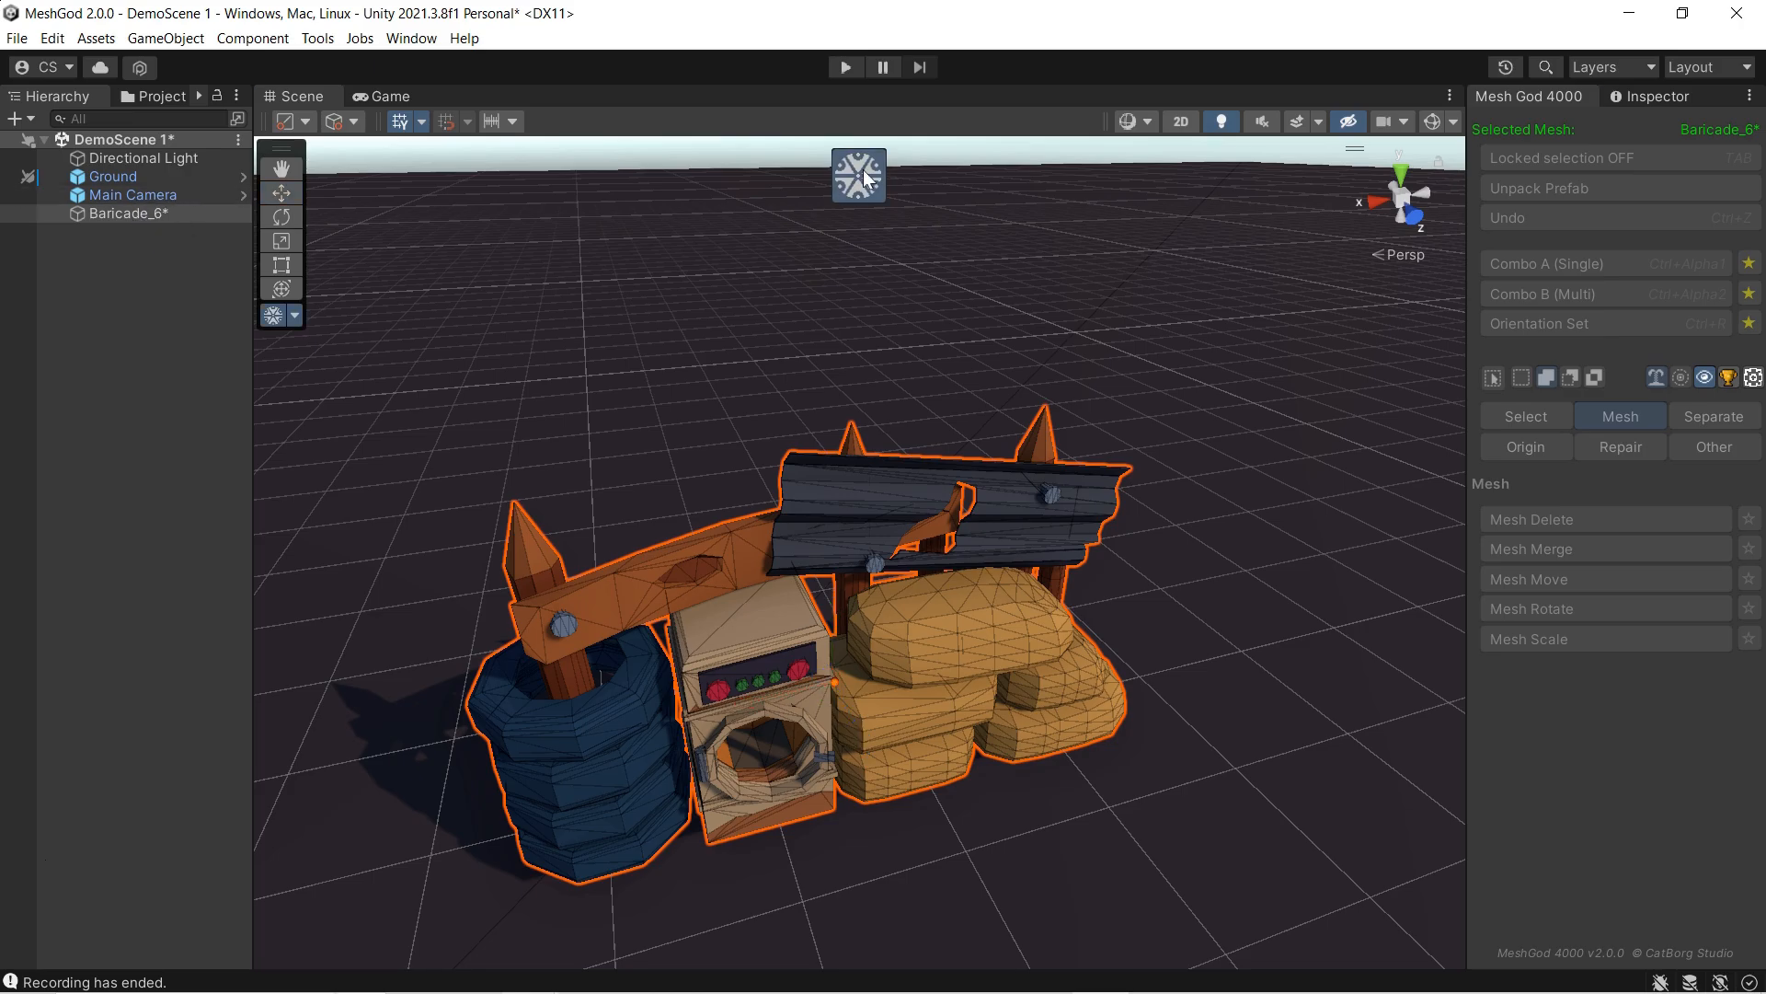
left_click(1549, 161)
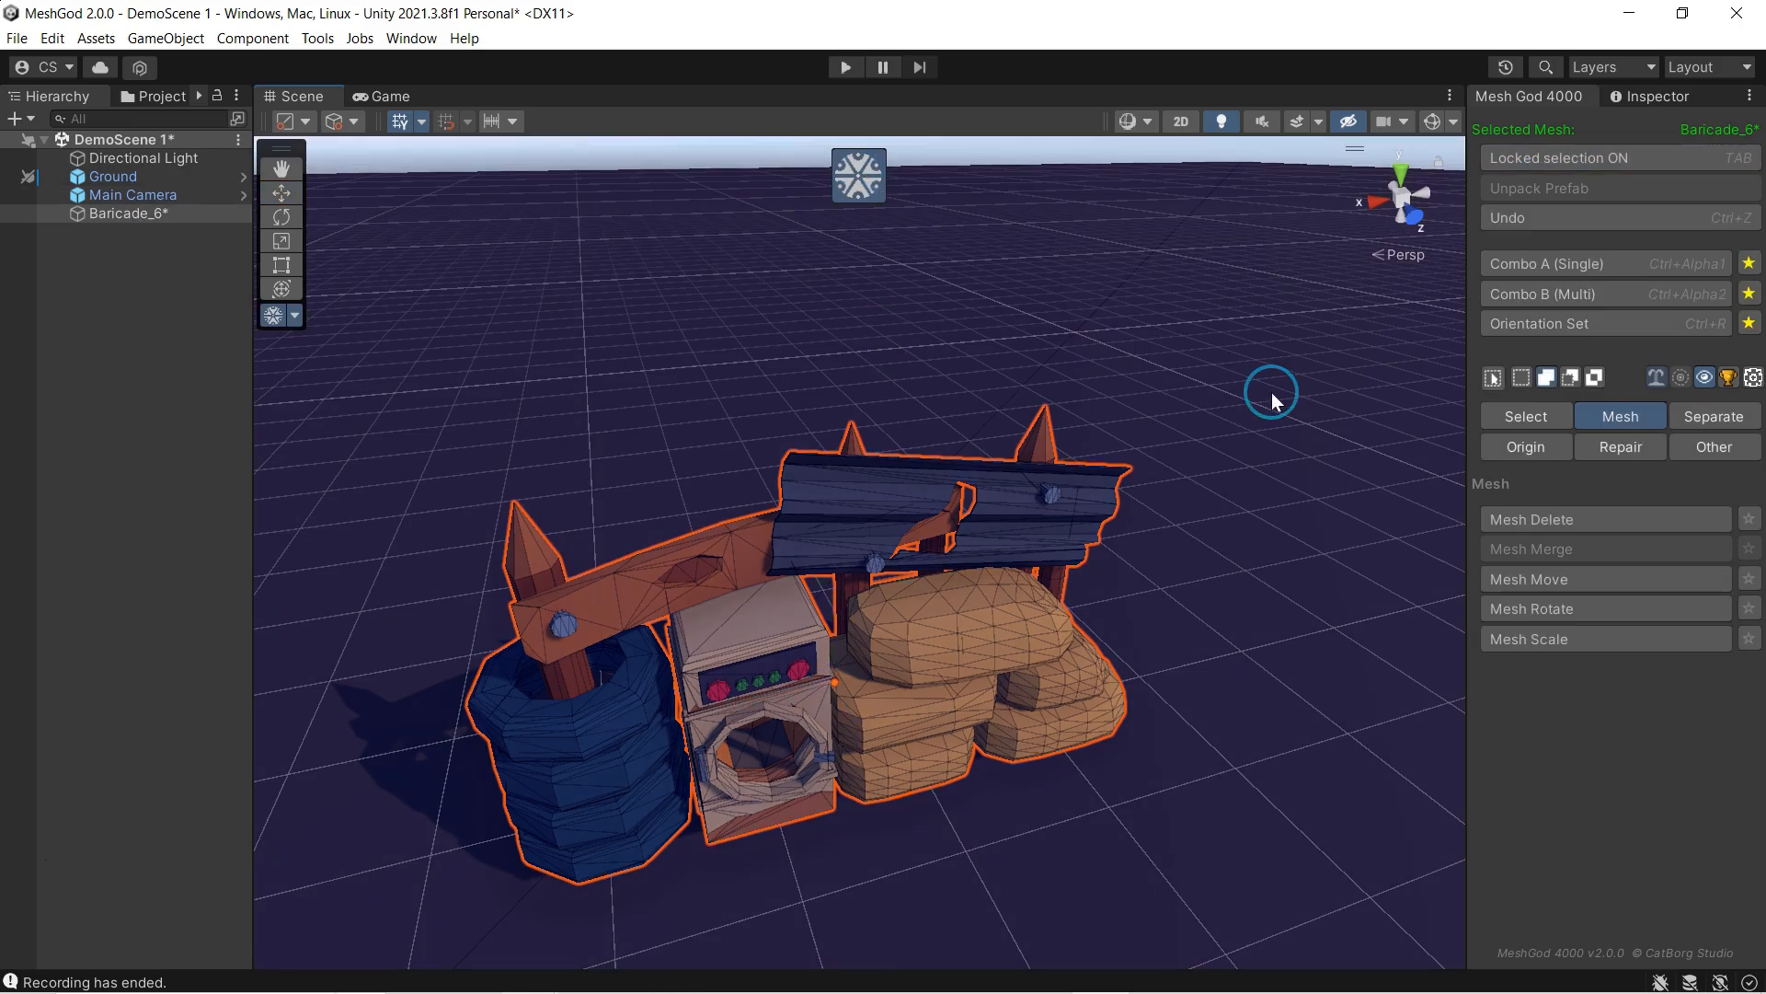
left_click(971, 609)
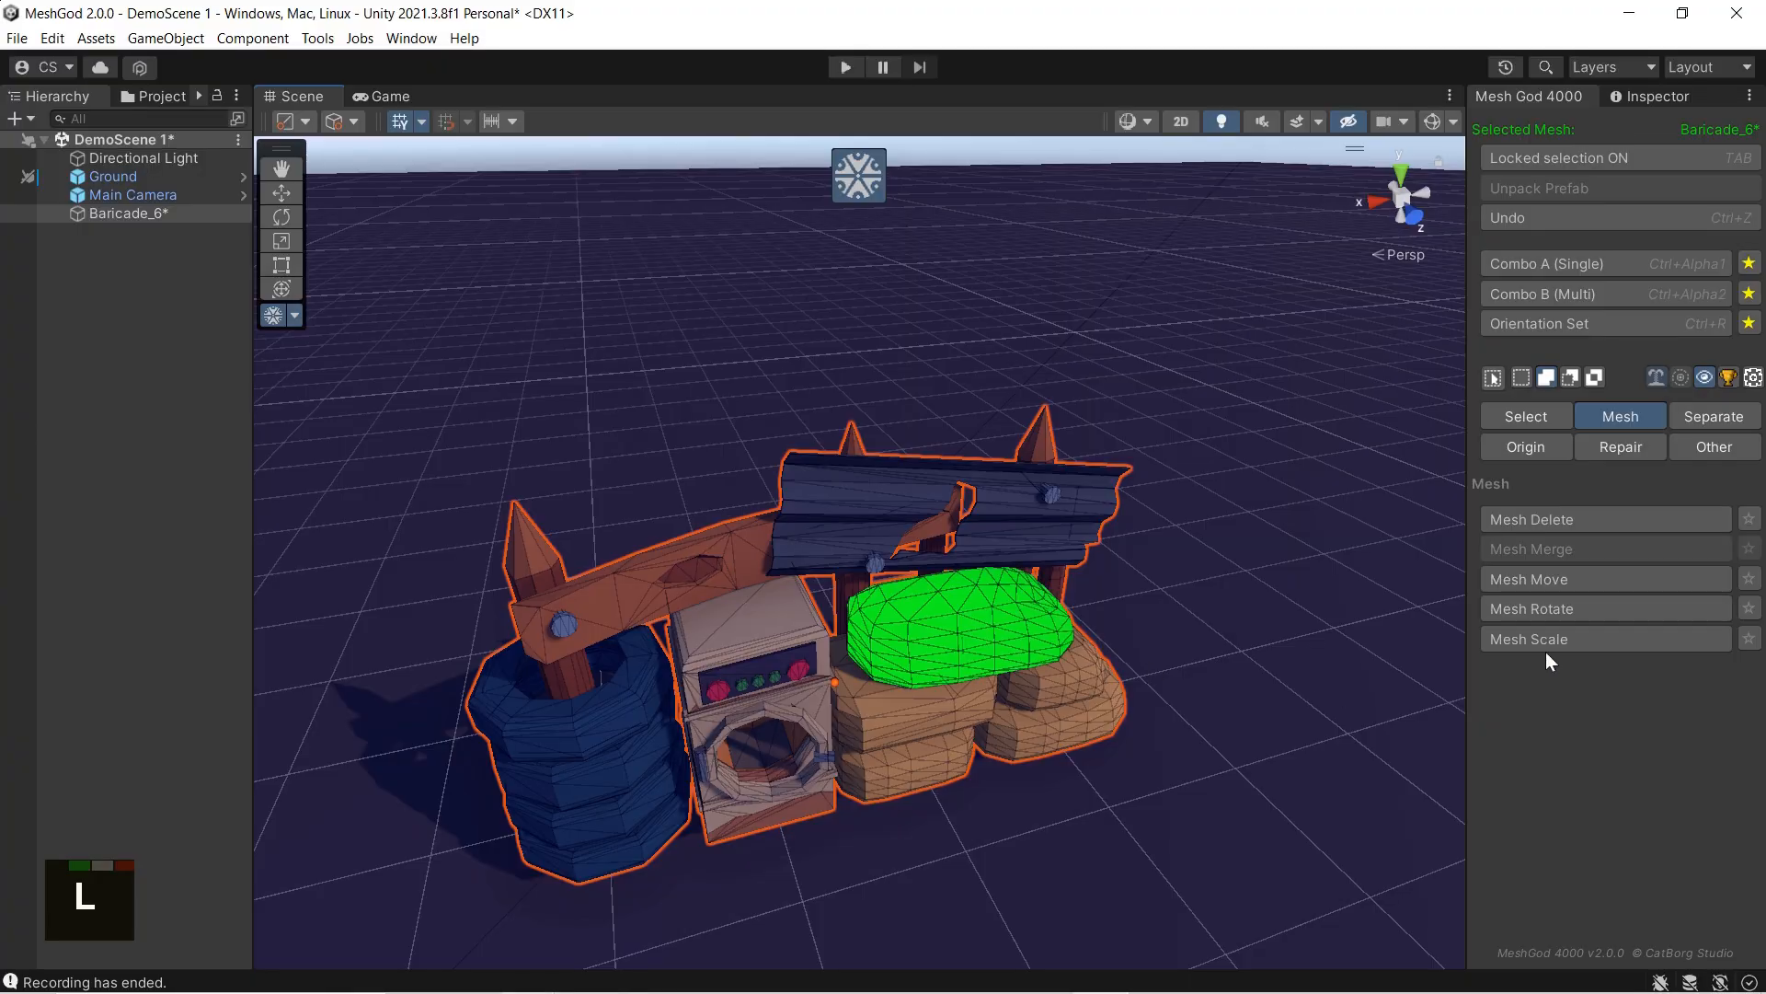
Step: Try rotating the top sandbag without and with soft selection, varying the influence radius
left_click(1553, 611)
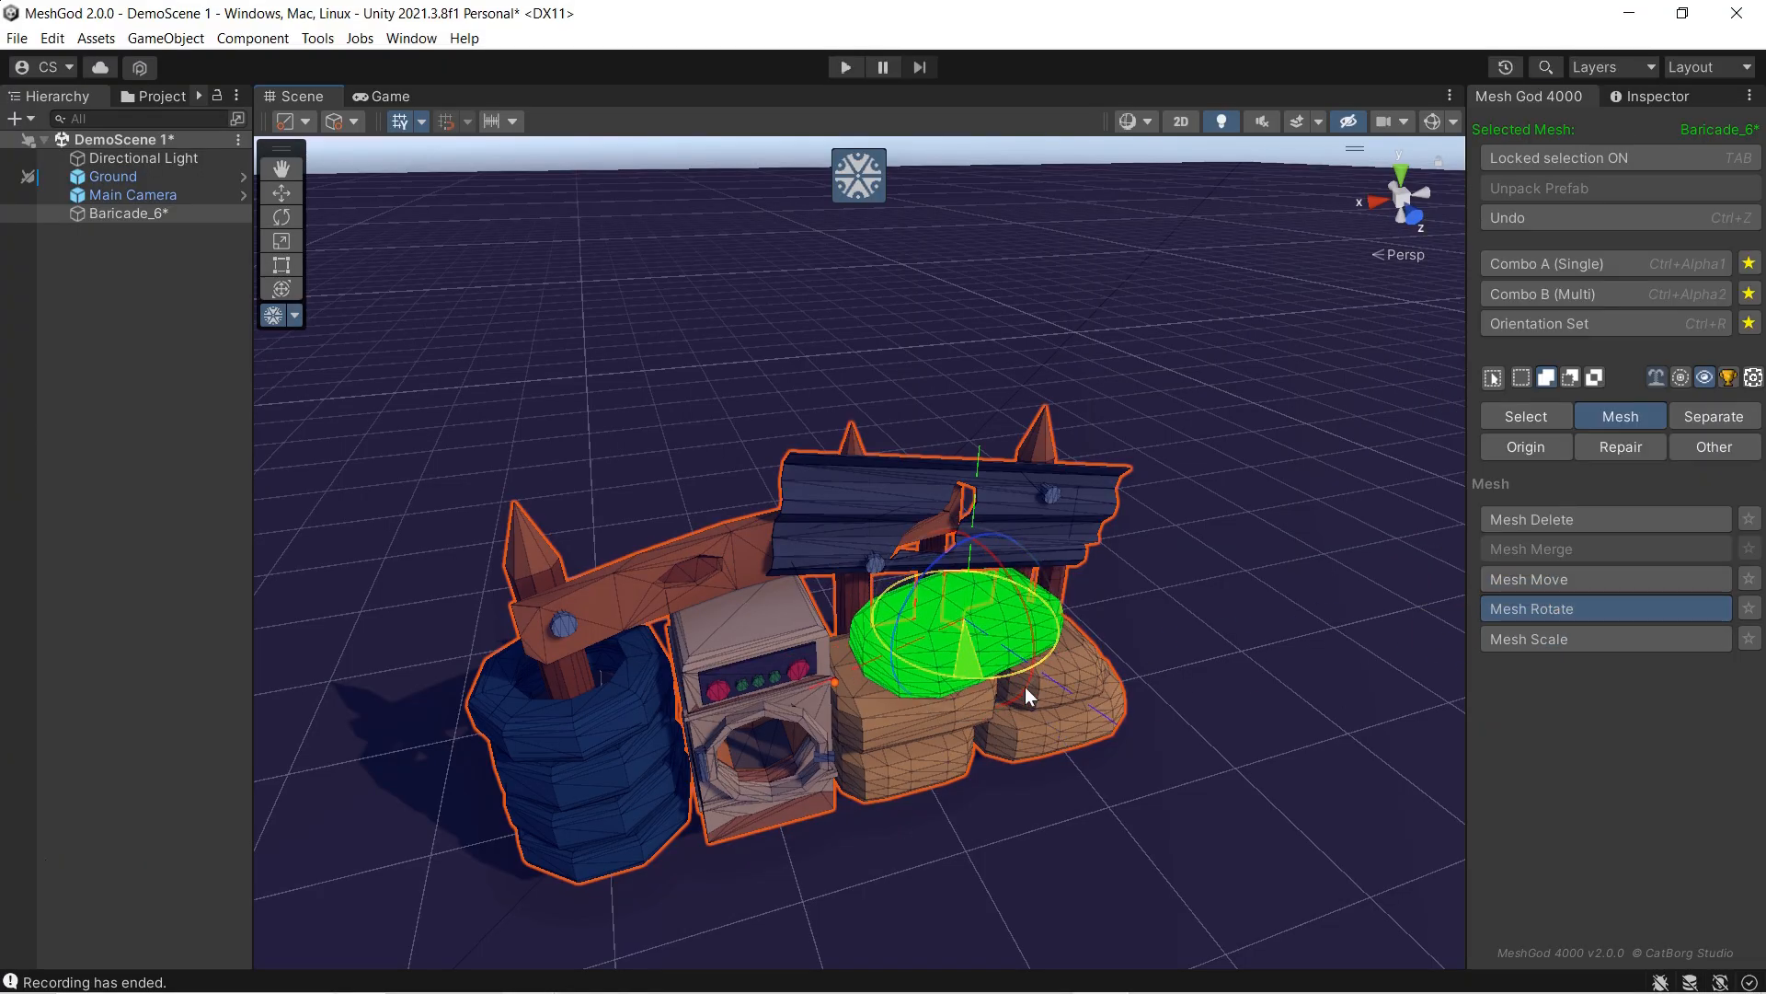
left_click(1680, 377)
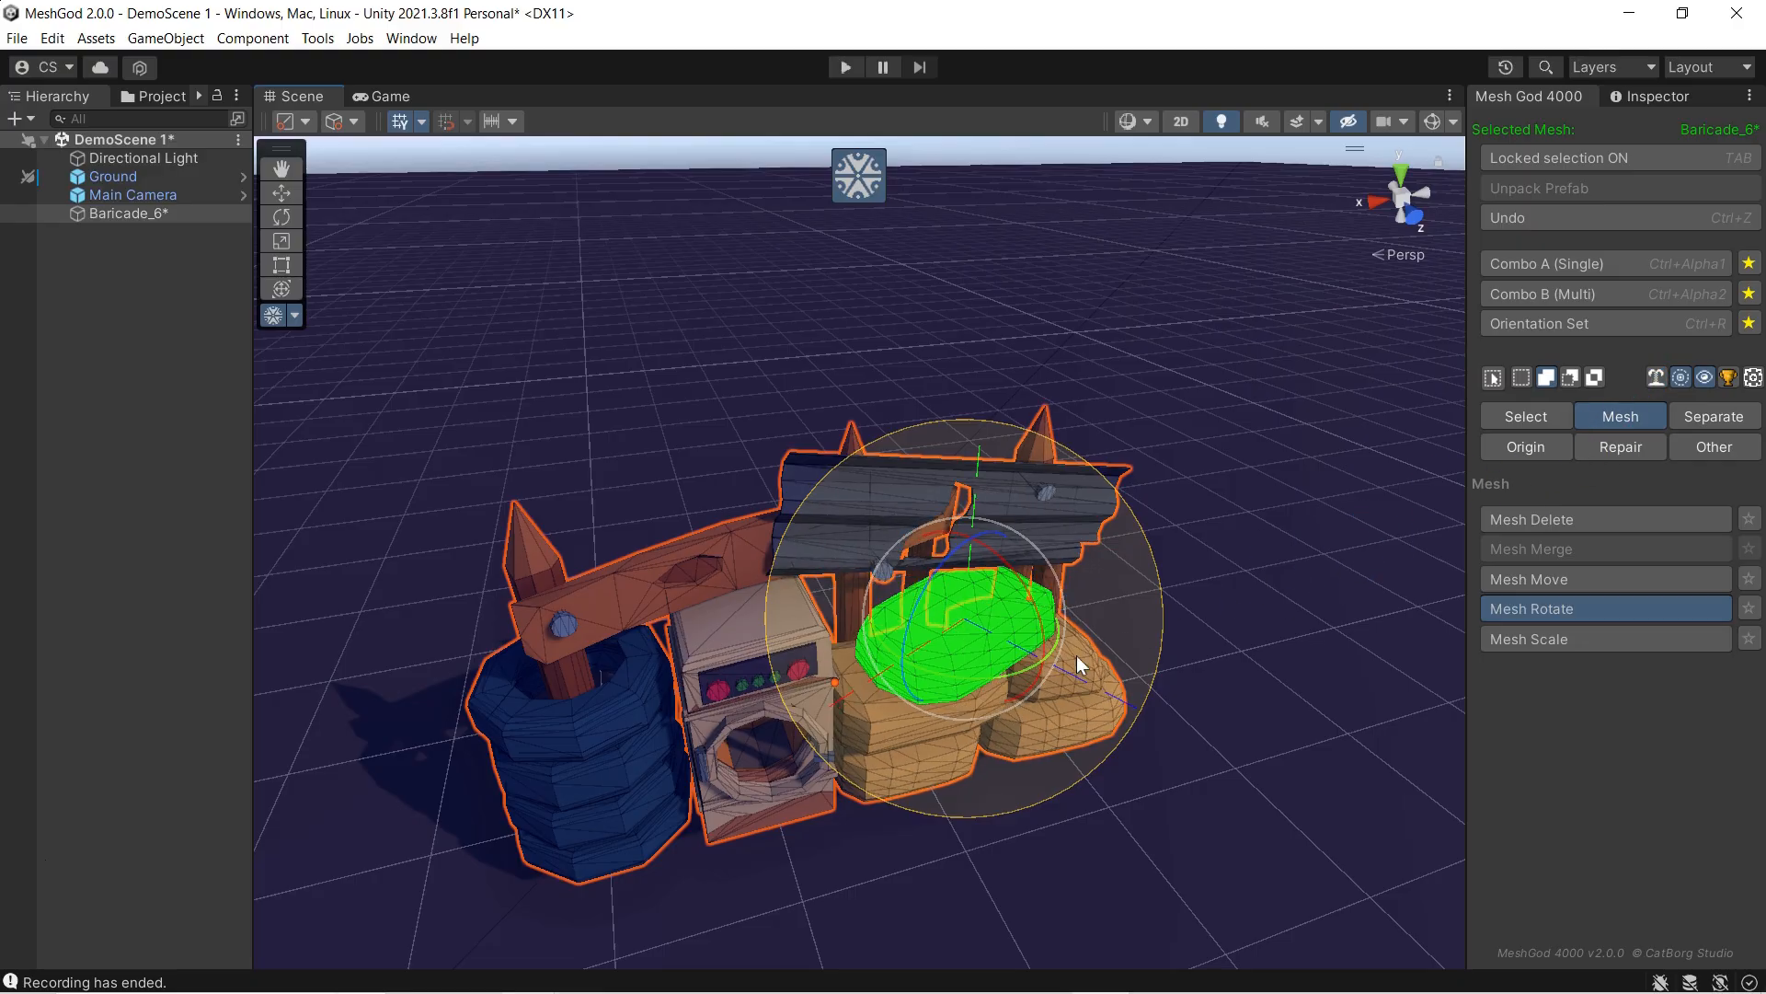
mouse_move(1002, 668)
left_mouse_down()
mouse_move(1073, 664)
mouse_move(1030, 668)
left_mouse_up()
scroll(1030, 668, "up", 2)
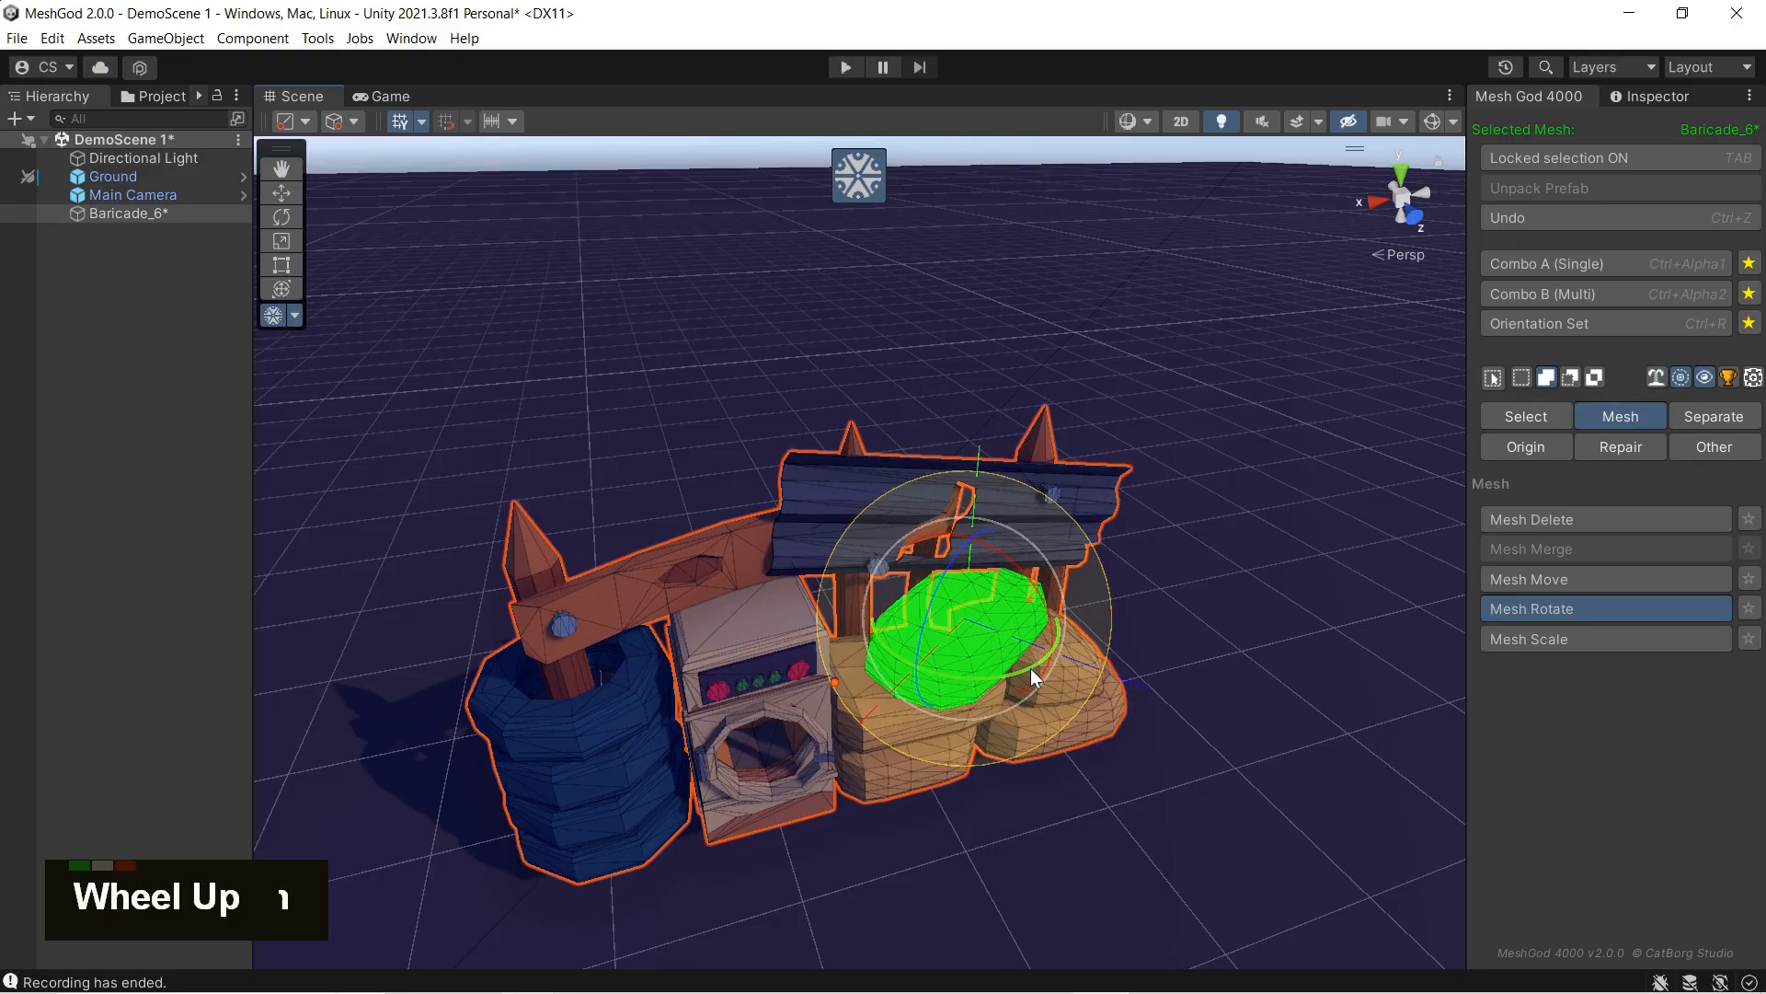
scroll(1031, 668, "up", 5)
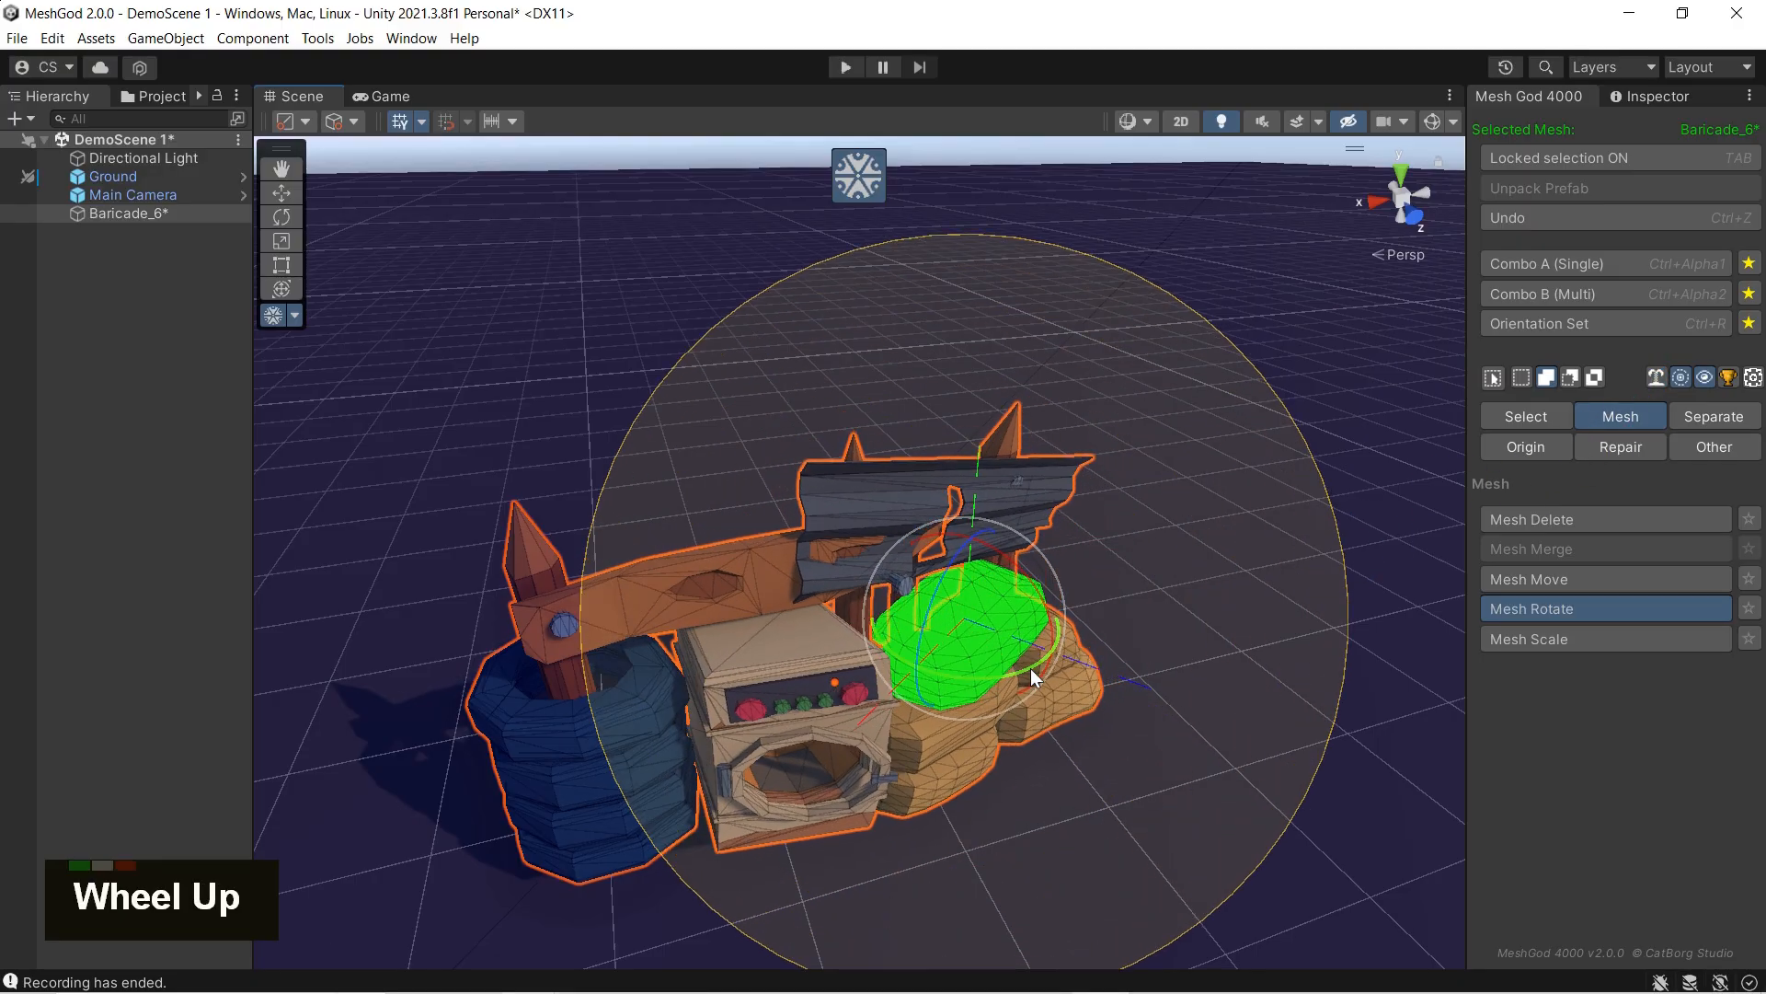
scroll(1031, 668, "down", 1)
scroll(1030, 668, "down", 3)
left_click_drag(1032, 588, 993, 591)
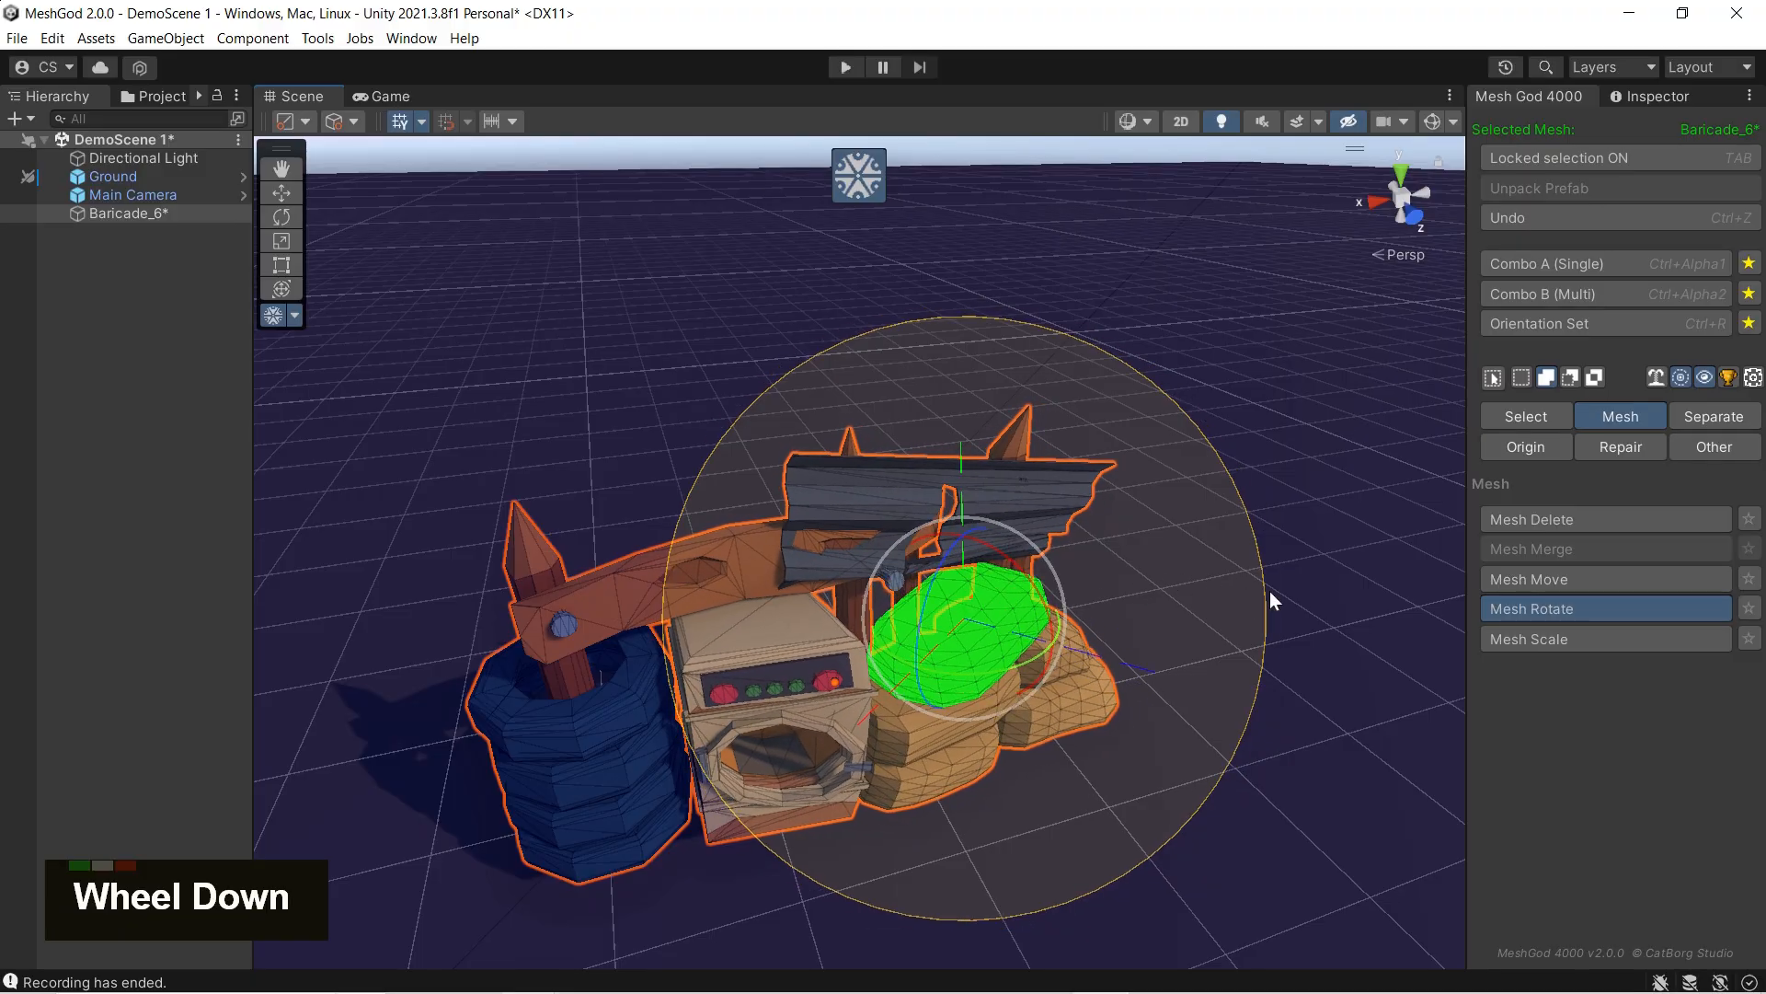
Step: Undo the soft-selection rotations and leave Mesh Rotate
key("ctrl+z")
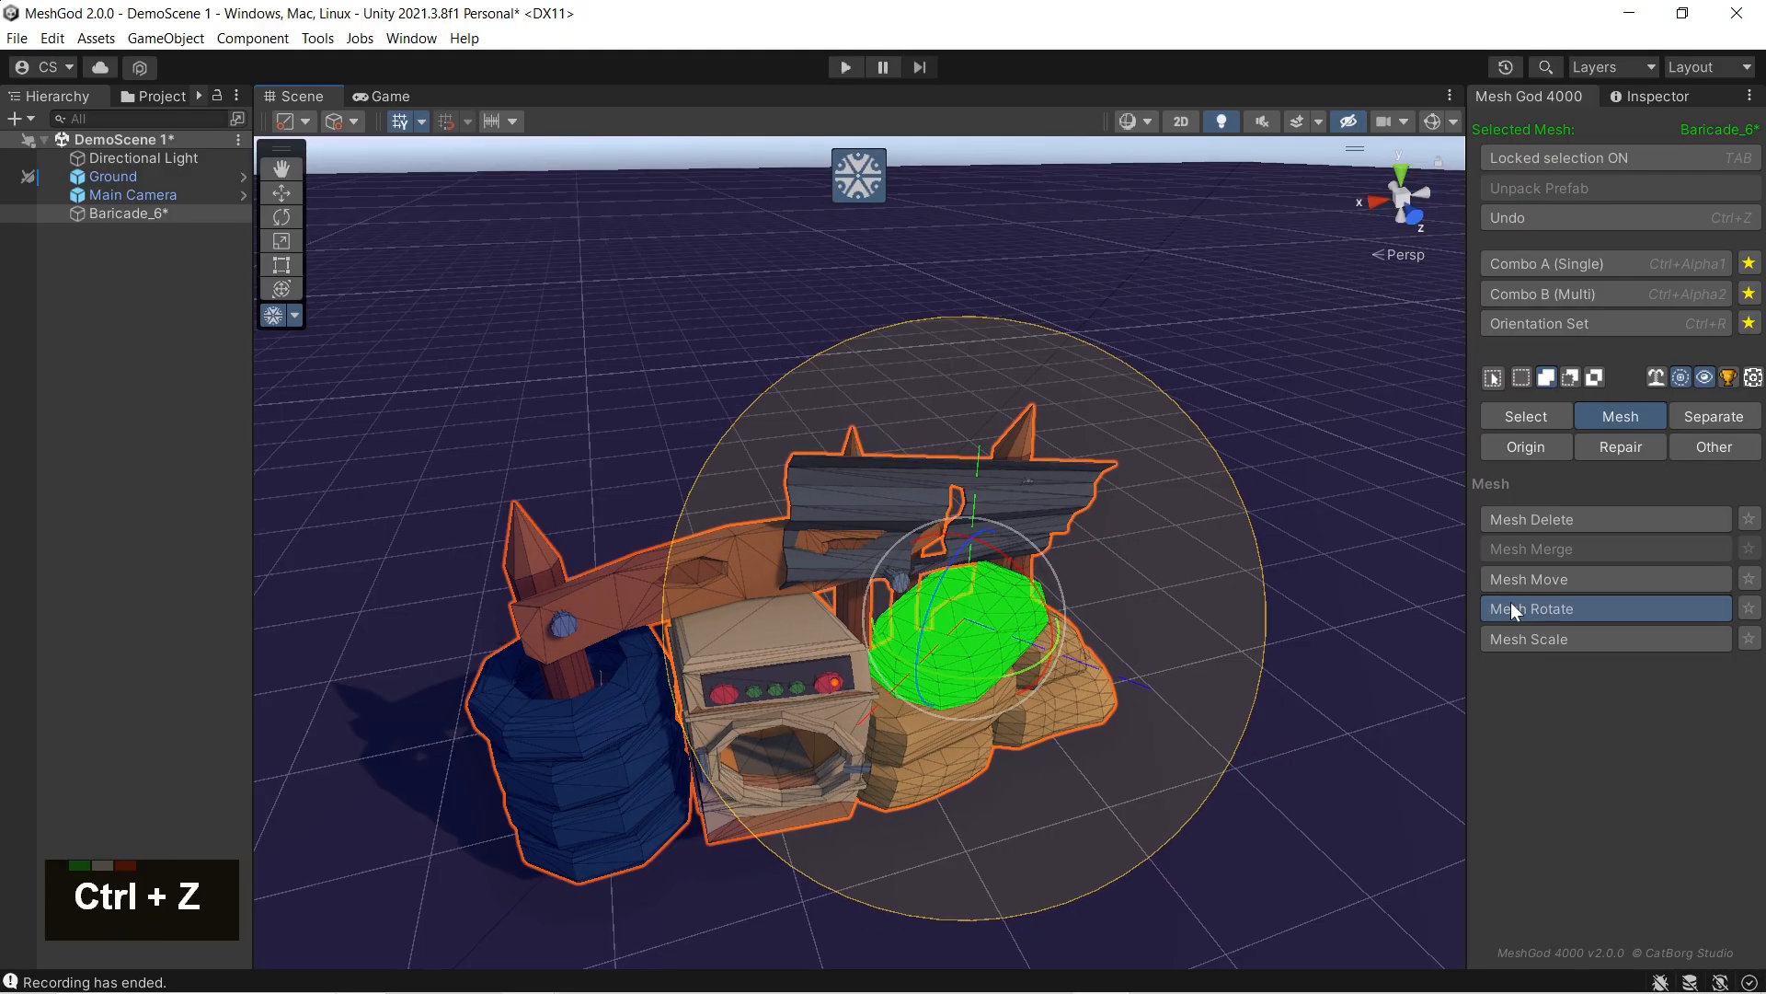
key("ctrl+z")
key("ctrl+z")
key("ctrl+z")
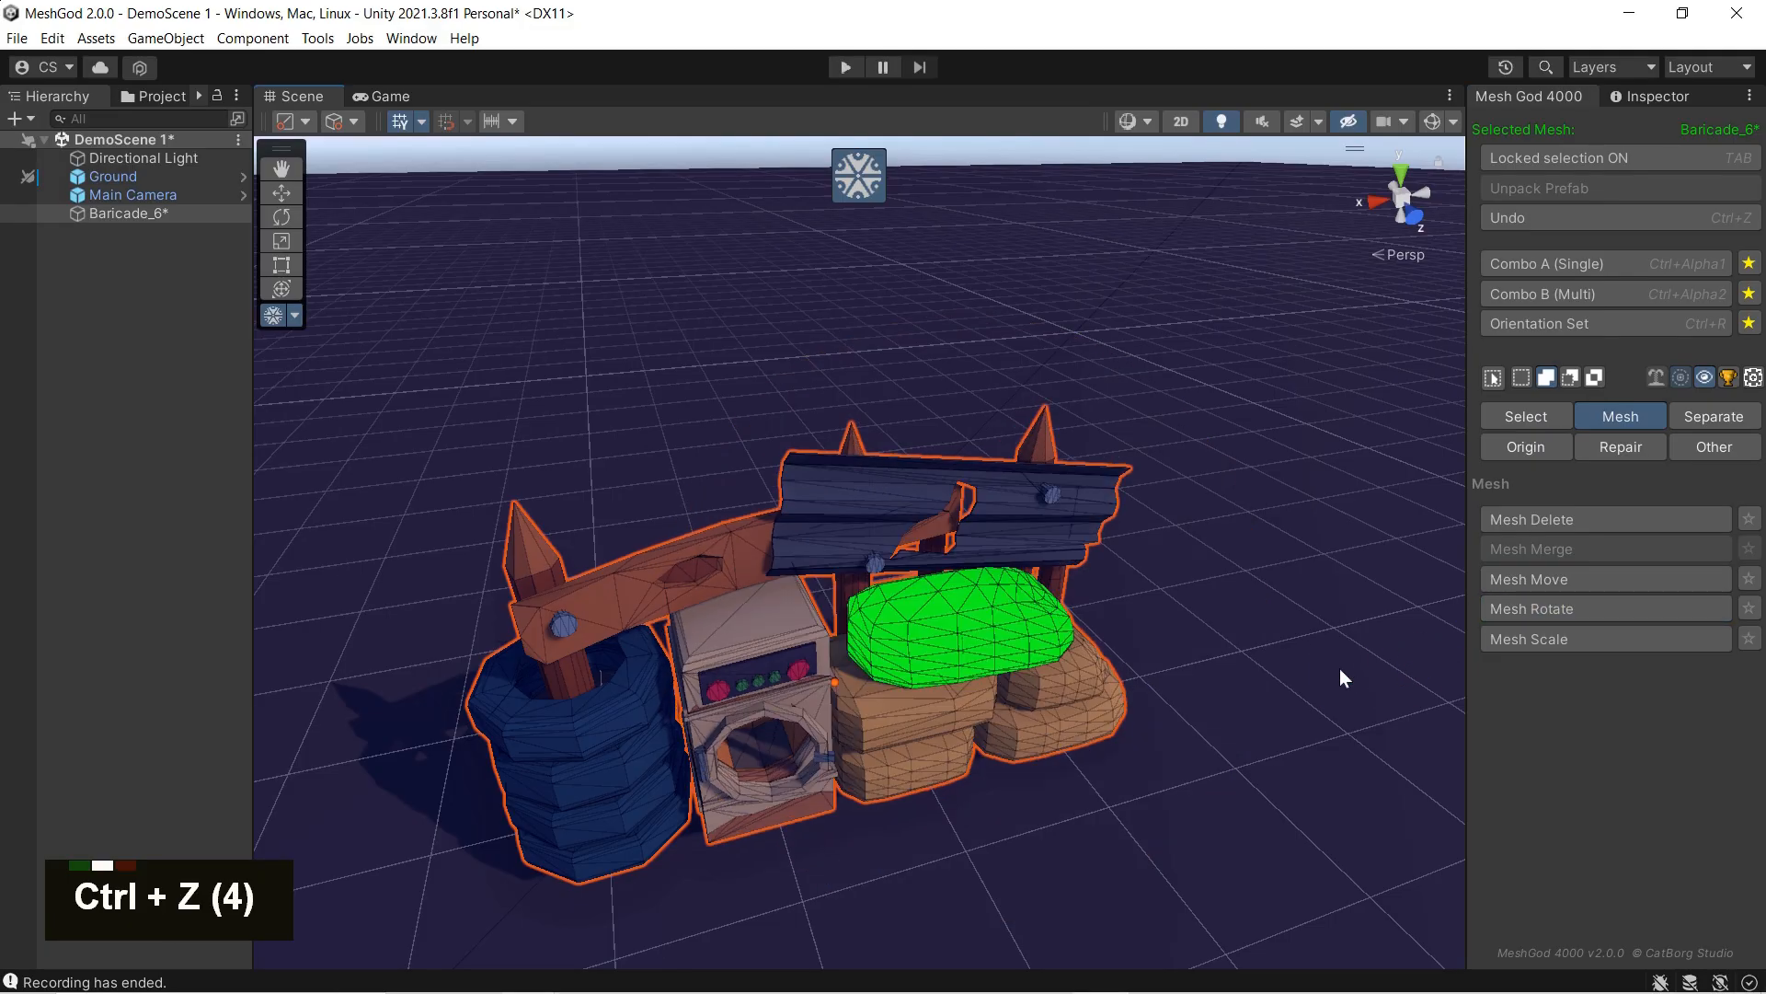
Step: Select the quad on the top sandbag and rotate it with linked-only soft selection, reducing the influence radius
double_click(960, 600)
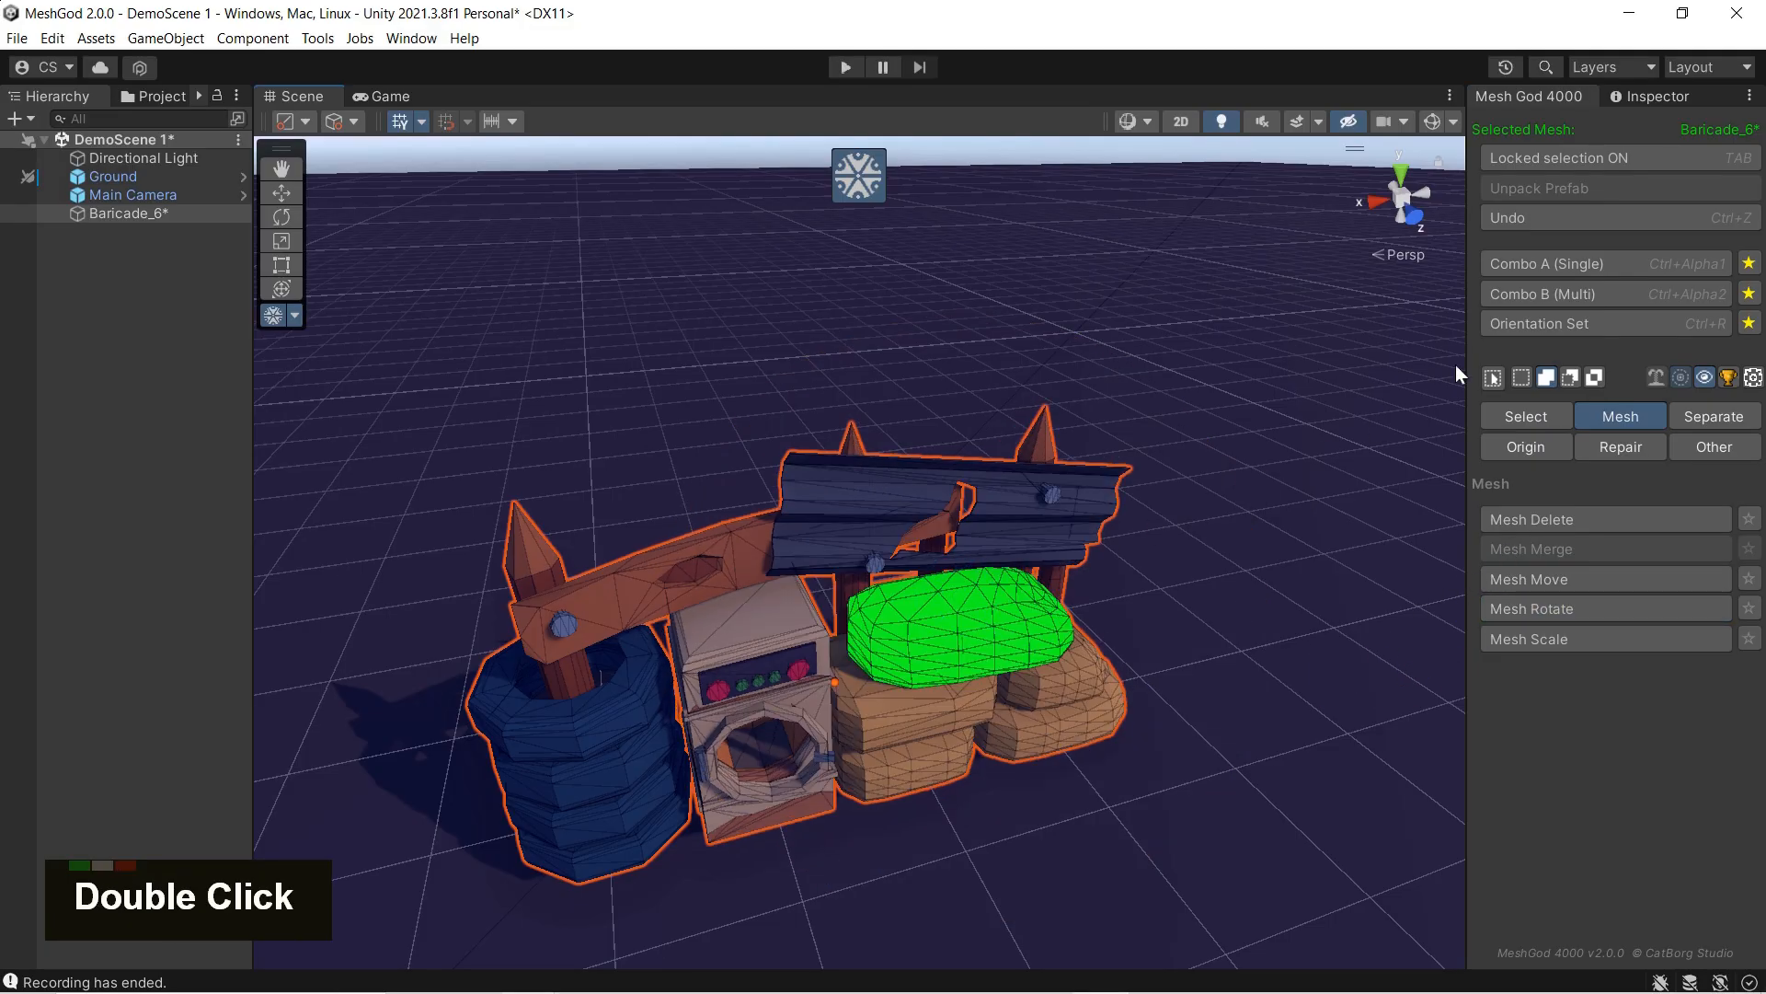
left_click(1106, 572)
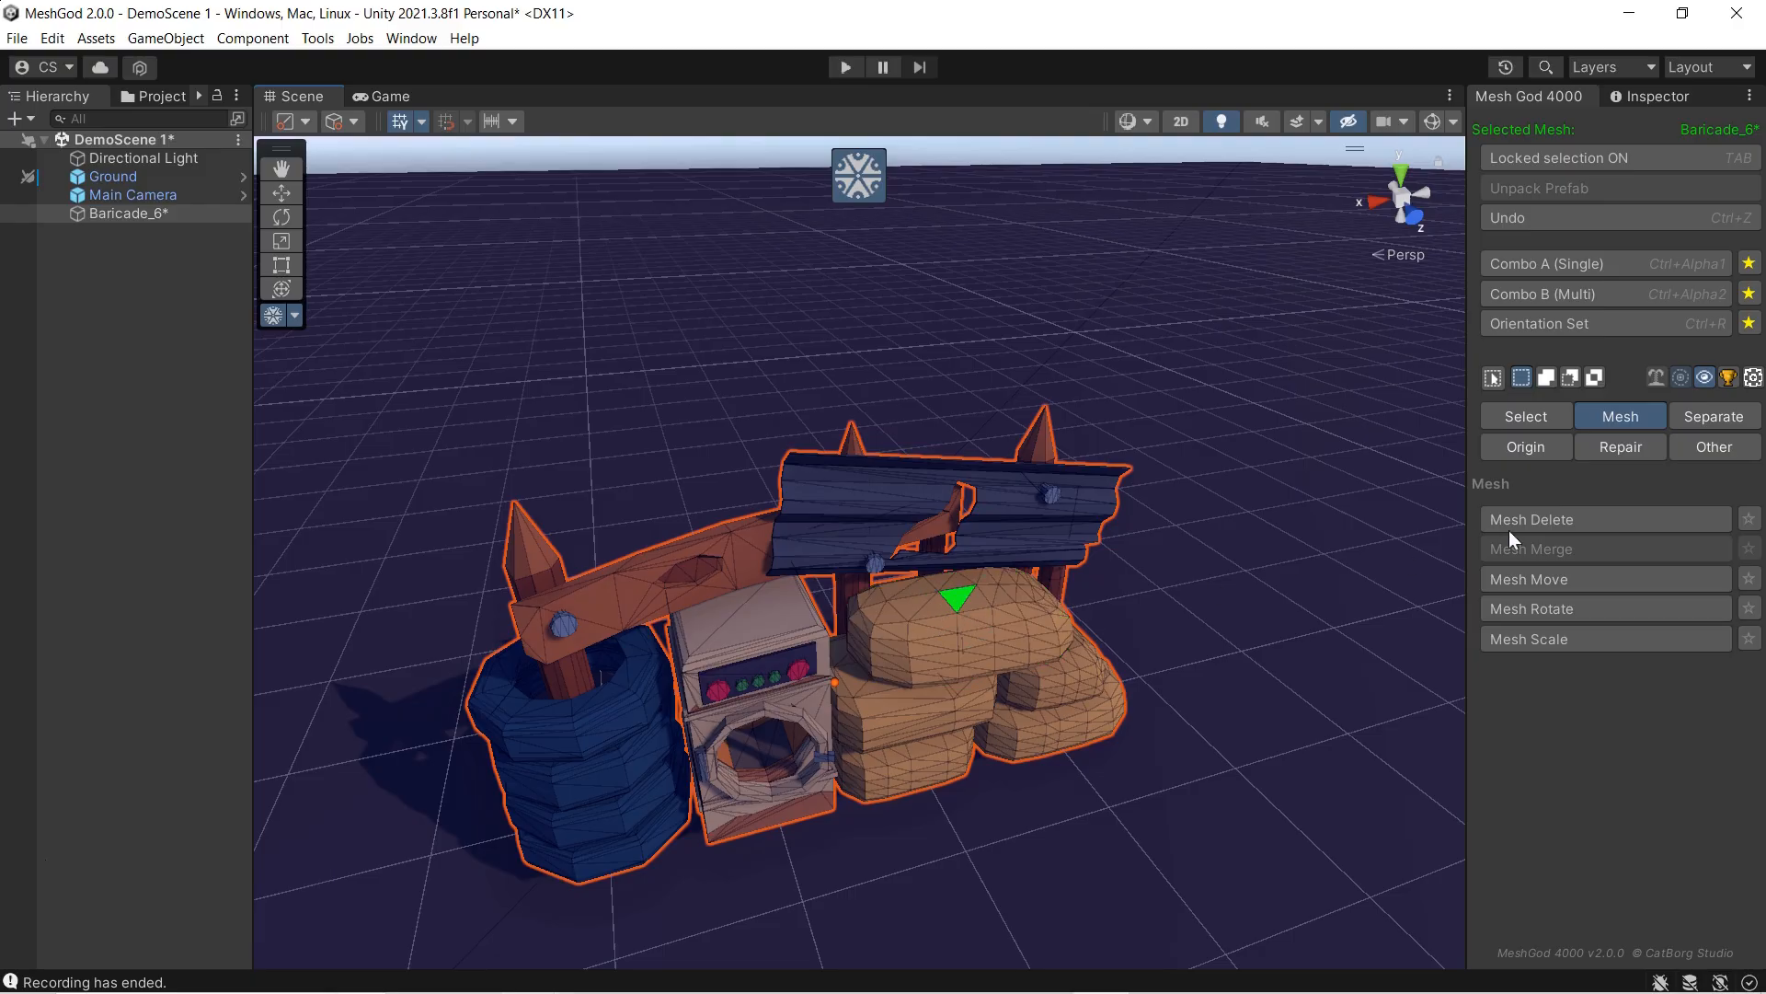
left_click(1538, 609)
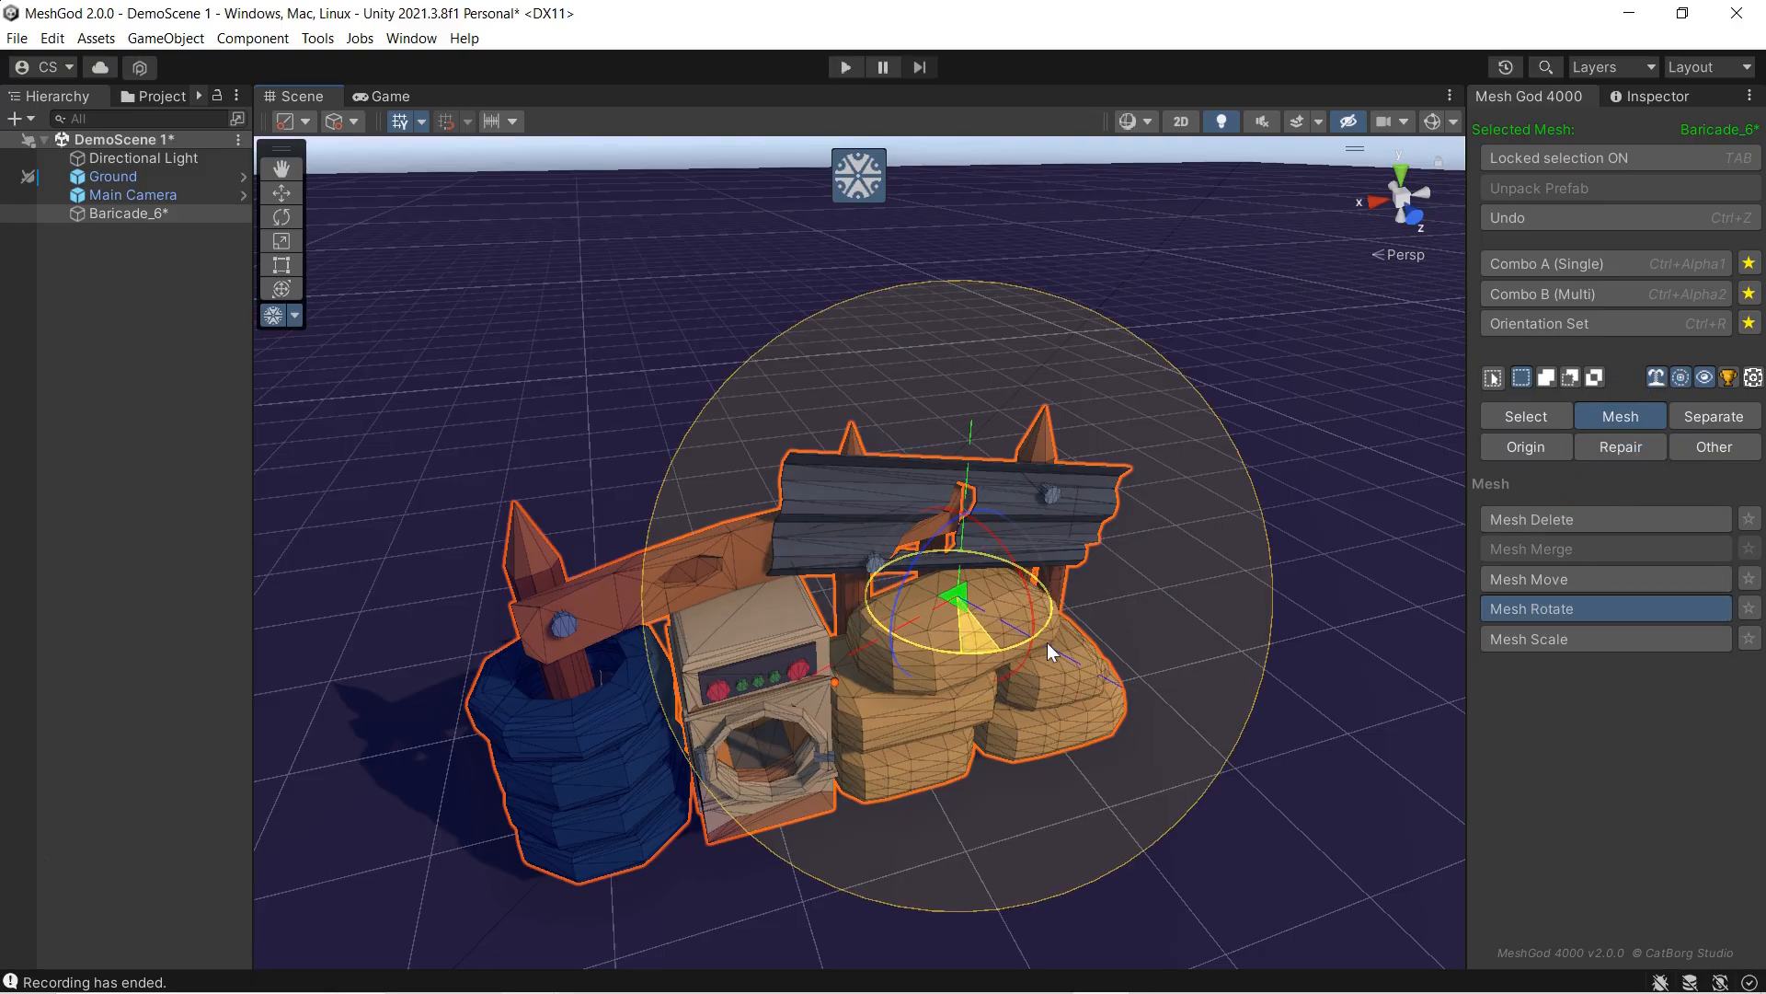
scroll(1047, 642, "down", 3)
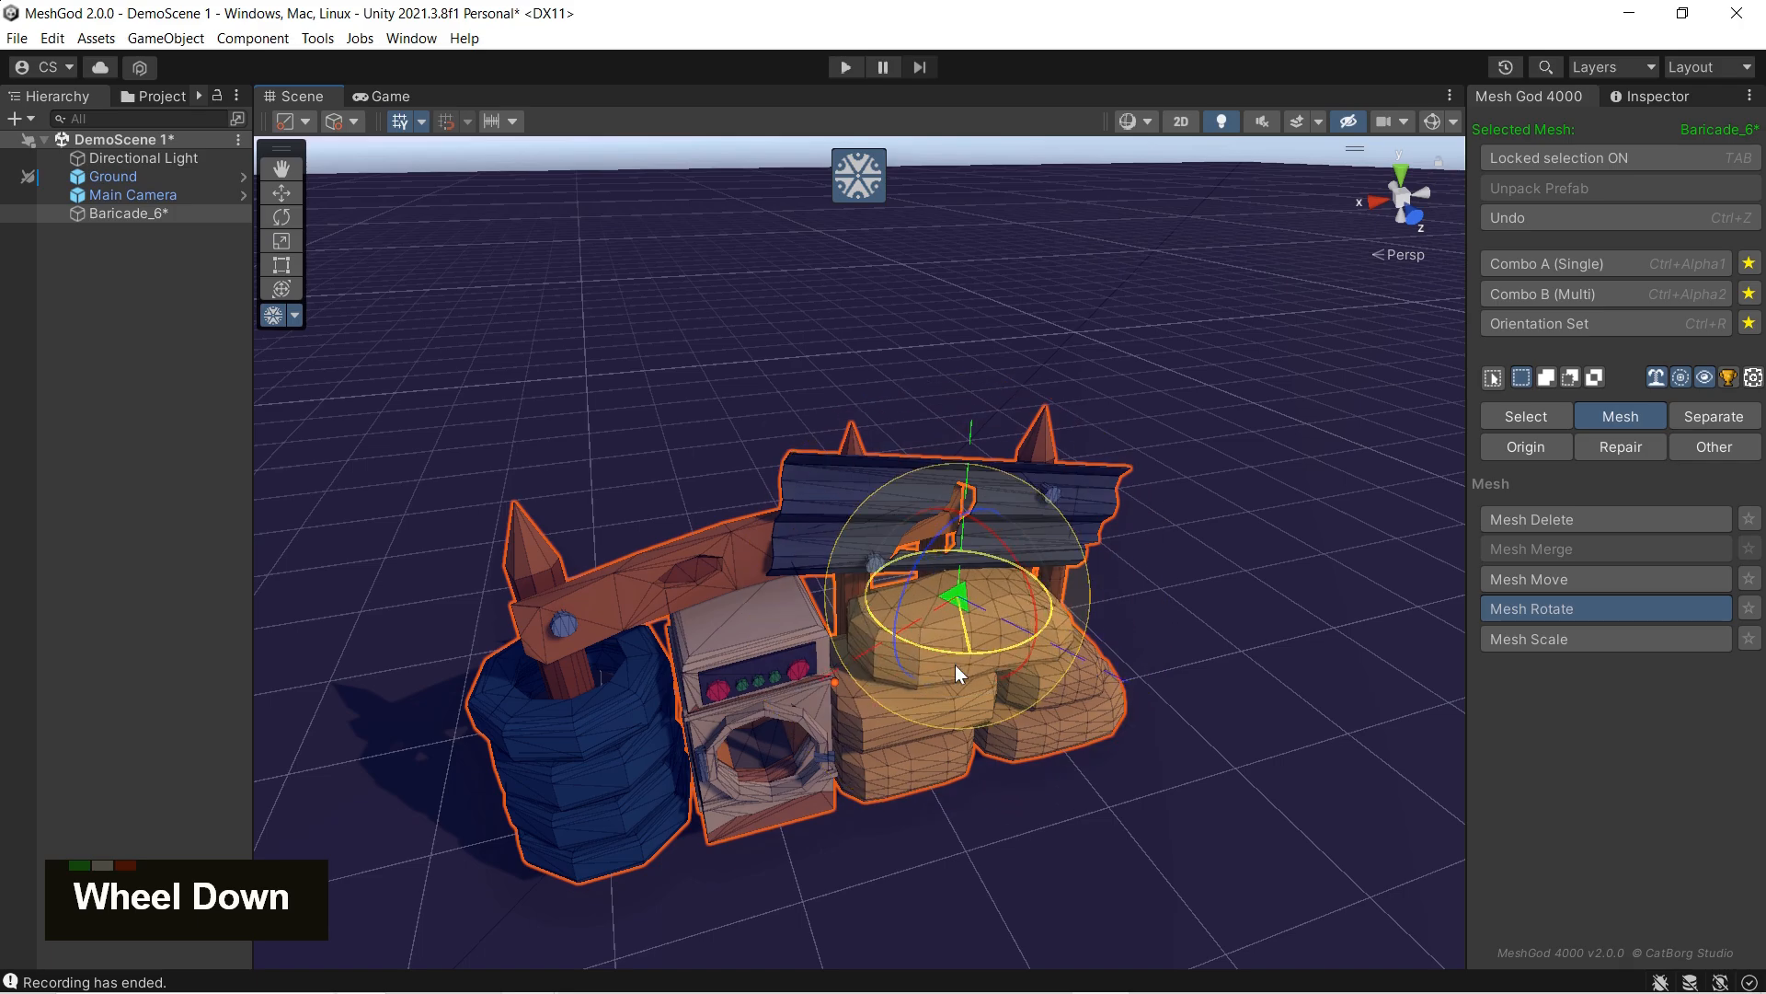
left_click_drag(781, 655, 901, 647)
mouse_move(993, 591)
left_mouse_down()
mouse_move(1001, 622)
mouse_move(1009, 566)
left_mouse_up()
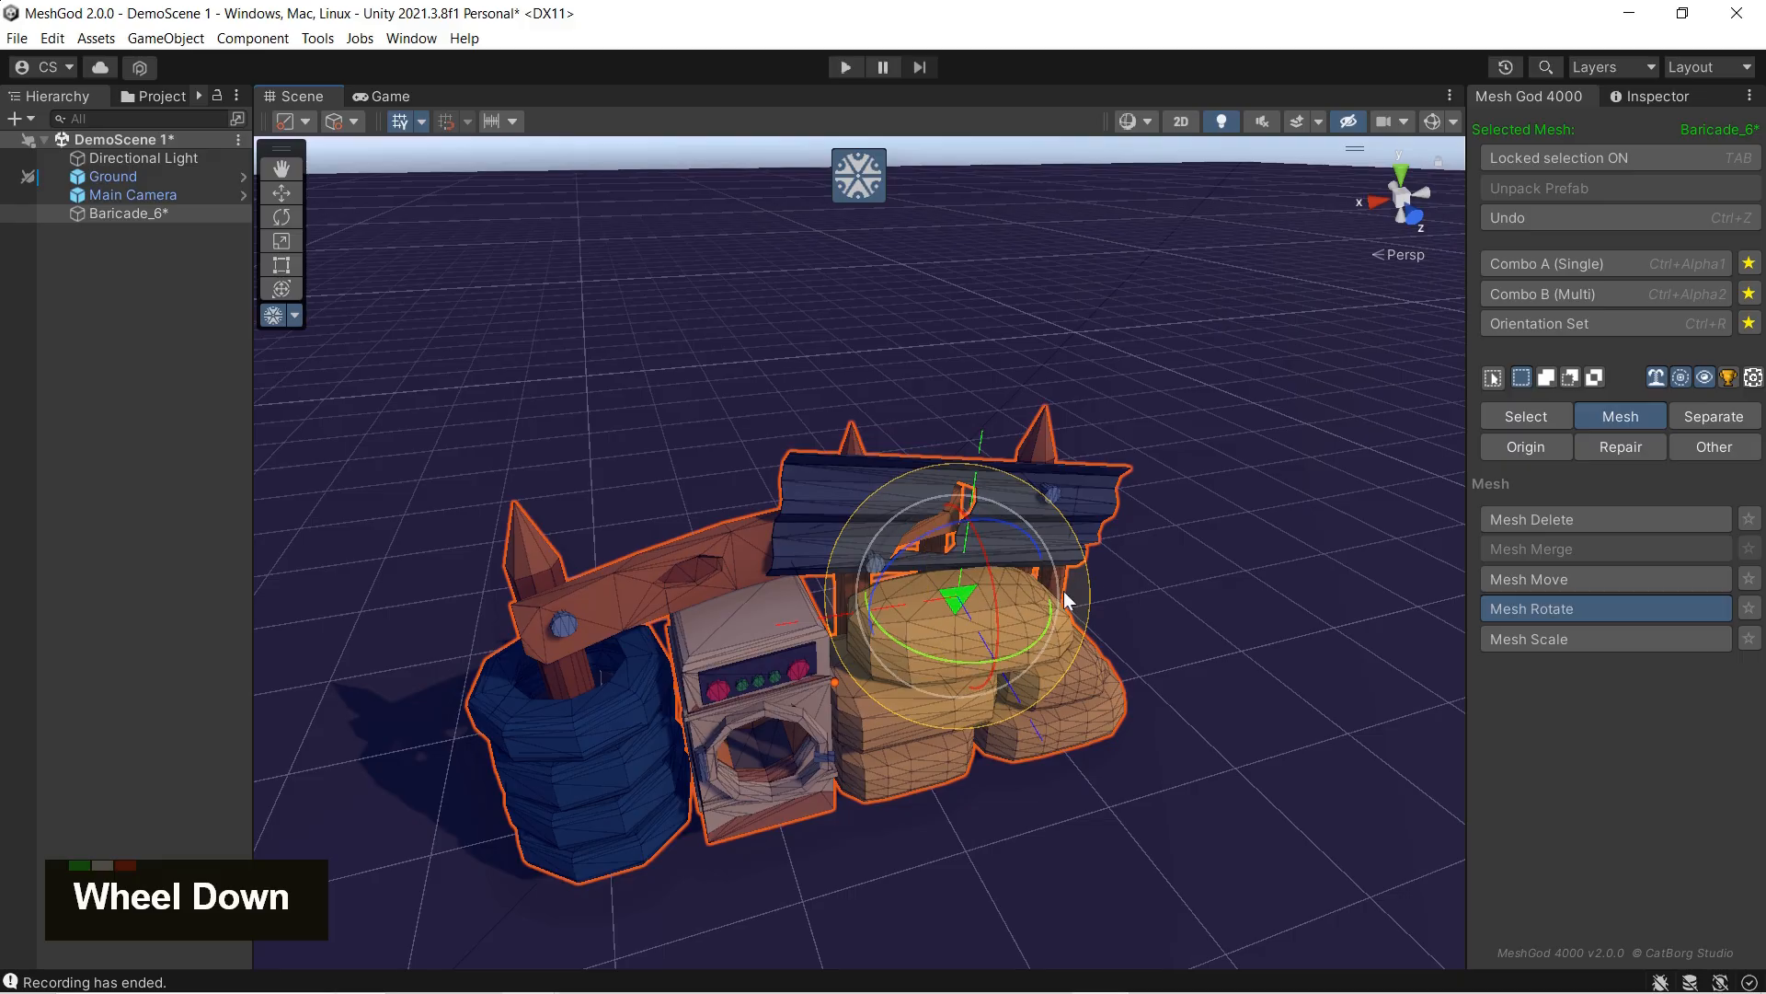
Step: Restart MeshGod with the selection locked and activate Mesh Scale with soft selection and its linked-only limit turned off
left_click(872, 193)
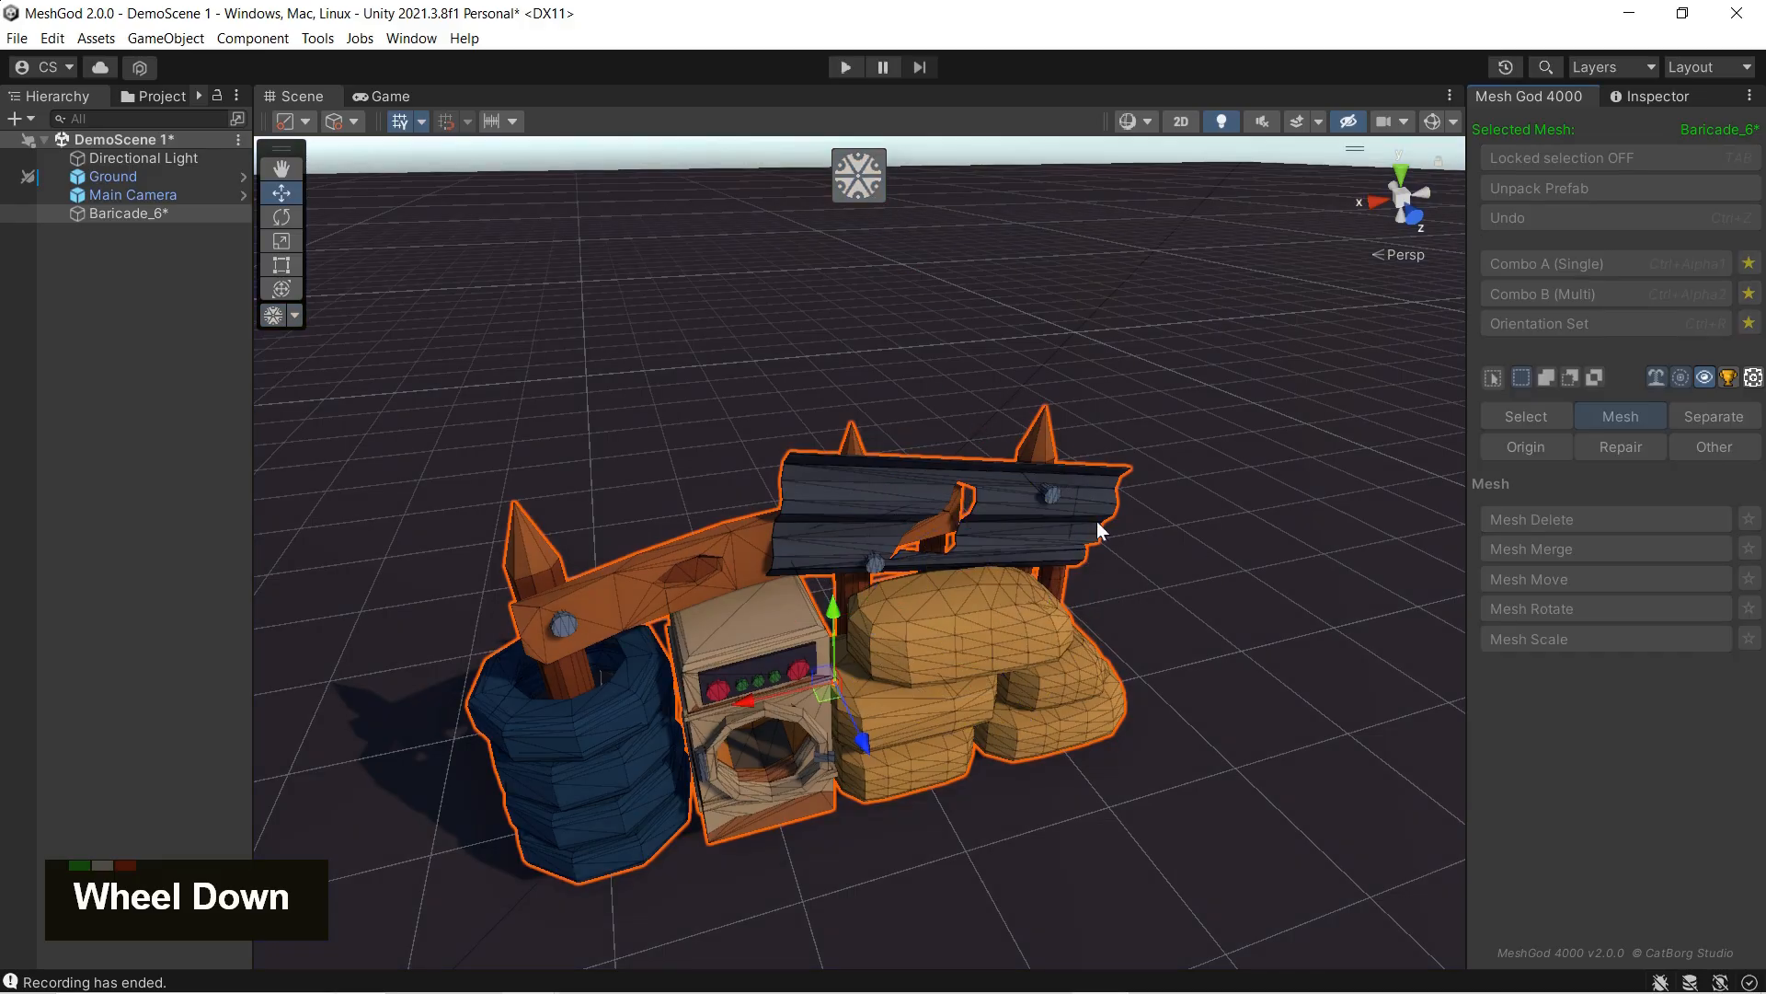
left_click(875, 187)
left_click(1567, 156)
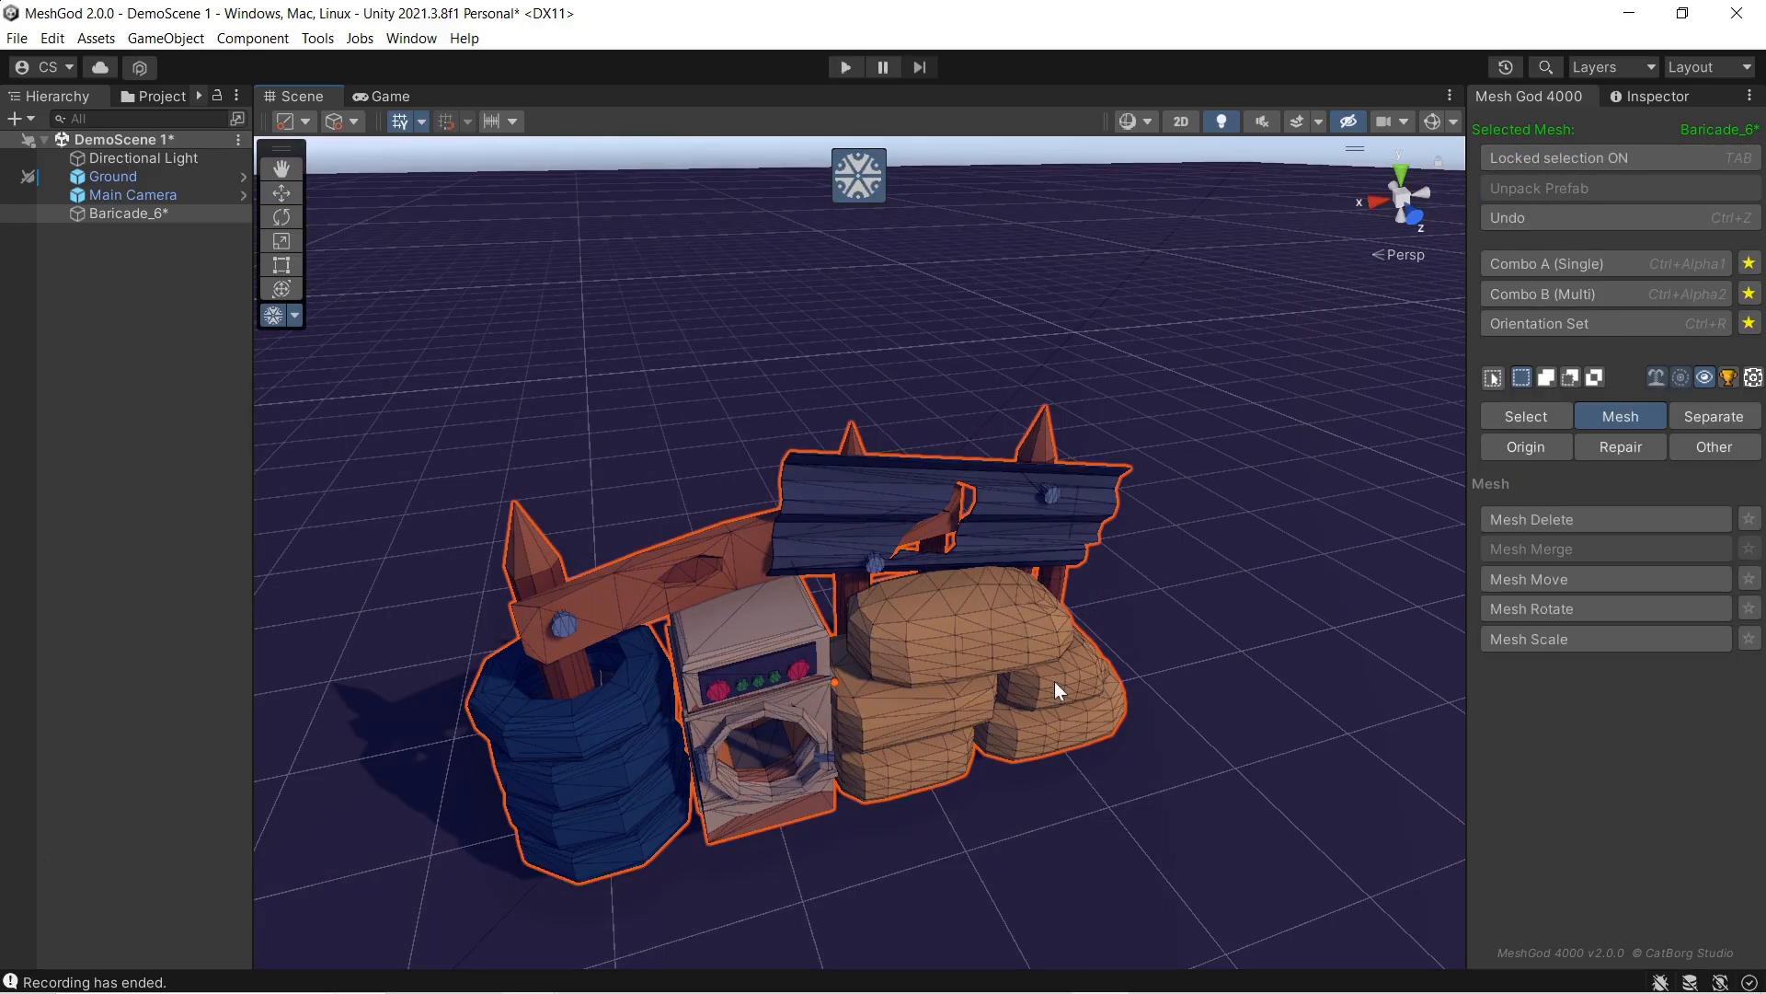
left_click(1508, 638)
double_click(1656, 381)
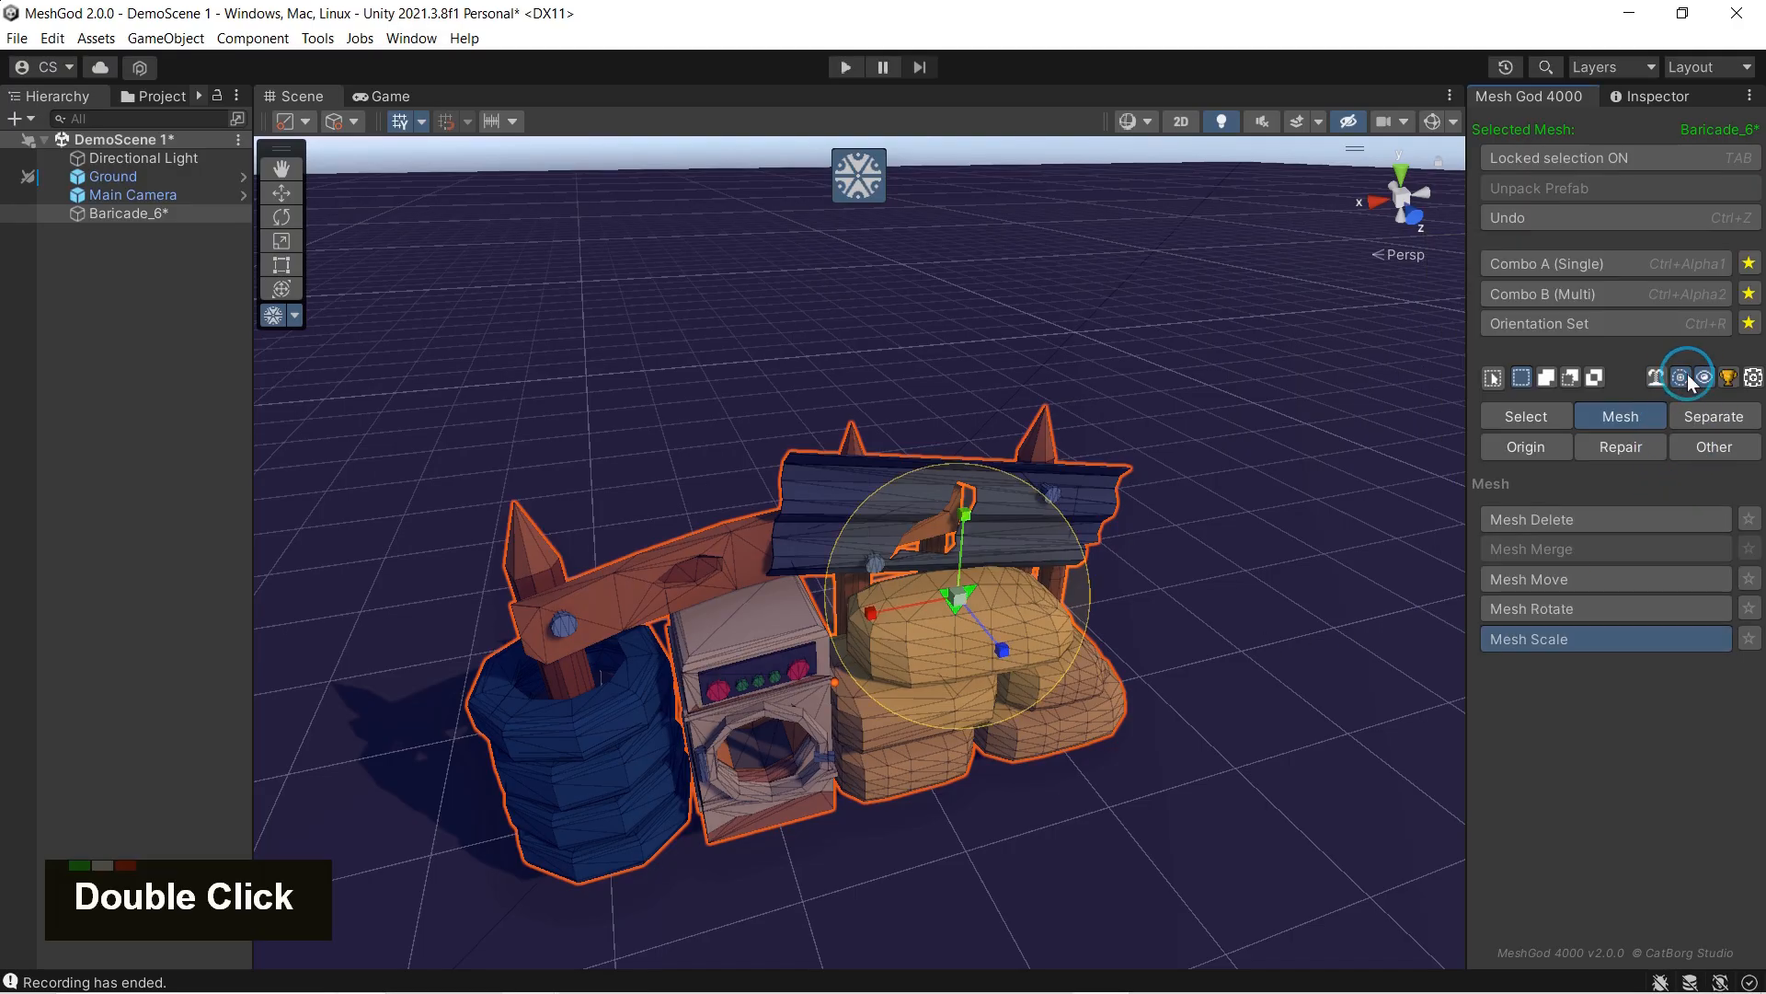
Step: Select the whole linked top sandbag, try scaling it uniformly, and undo the scaling
key("l")
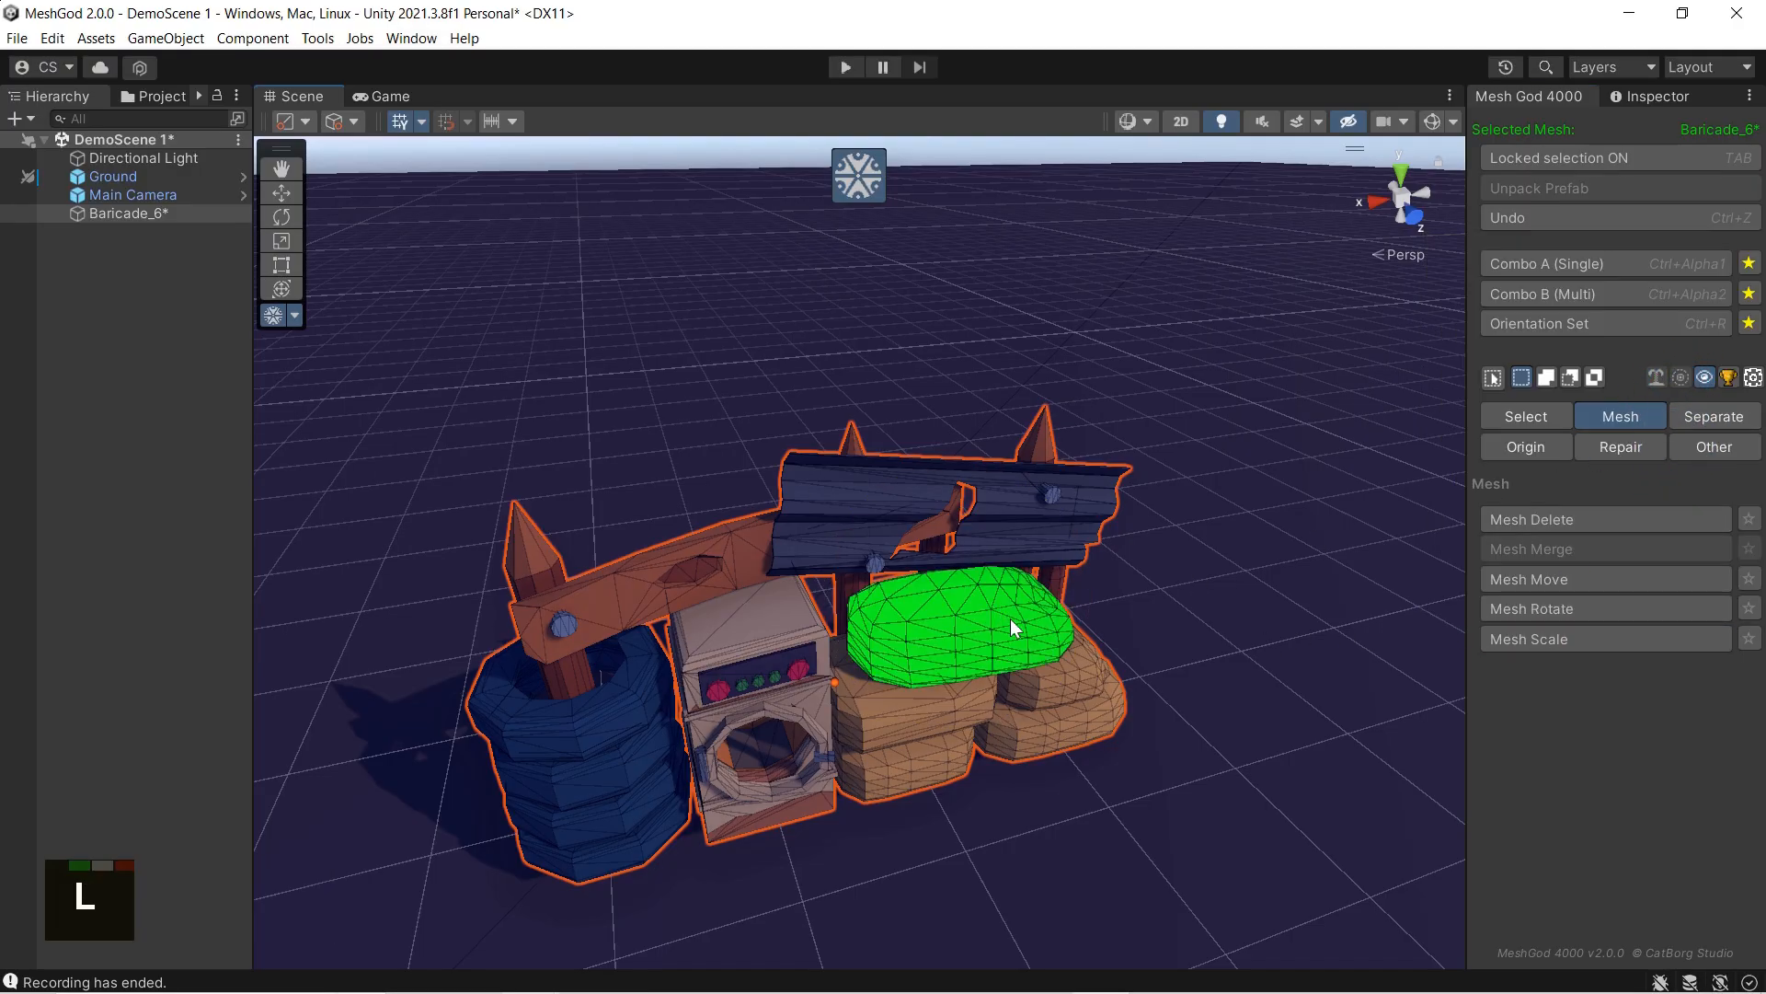
left_click(1496, 636)
mouse_move(970, 619)
left_mouse_down()
mouse_move(956, 609)
mouse_move(1016, 639)
mouse_move(980, 598)
mouse_move(979, 651)
left_mouse_up()
key("ctrl+z")
key("ctrl+z")
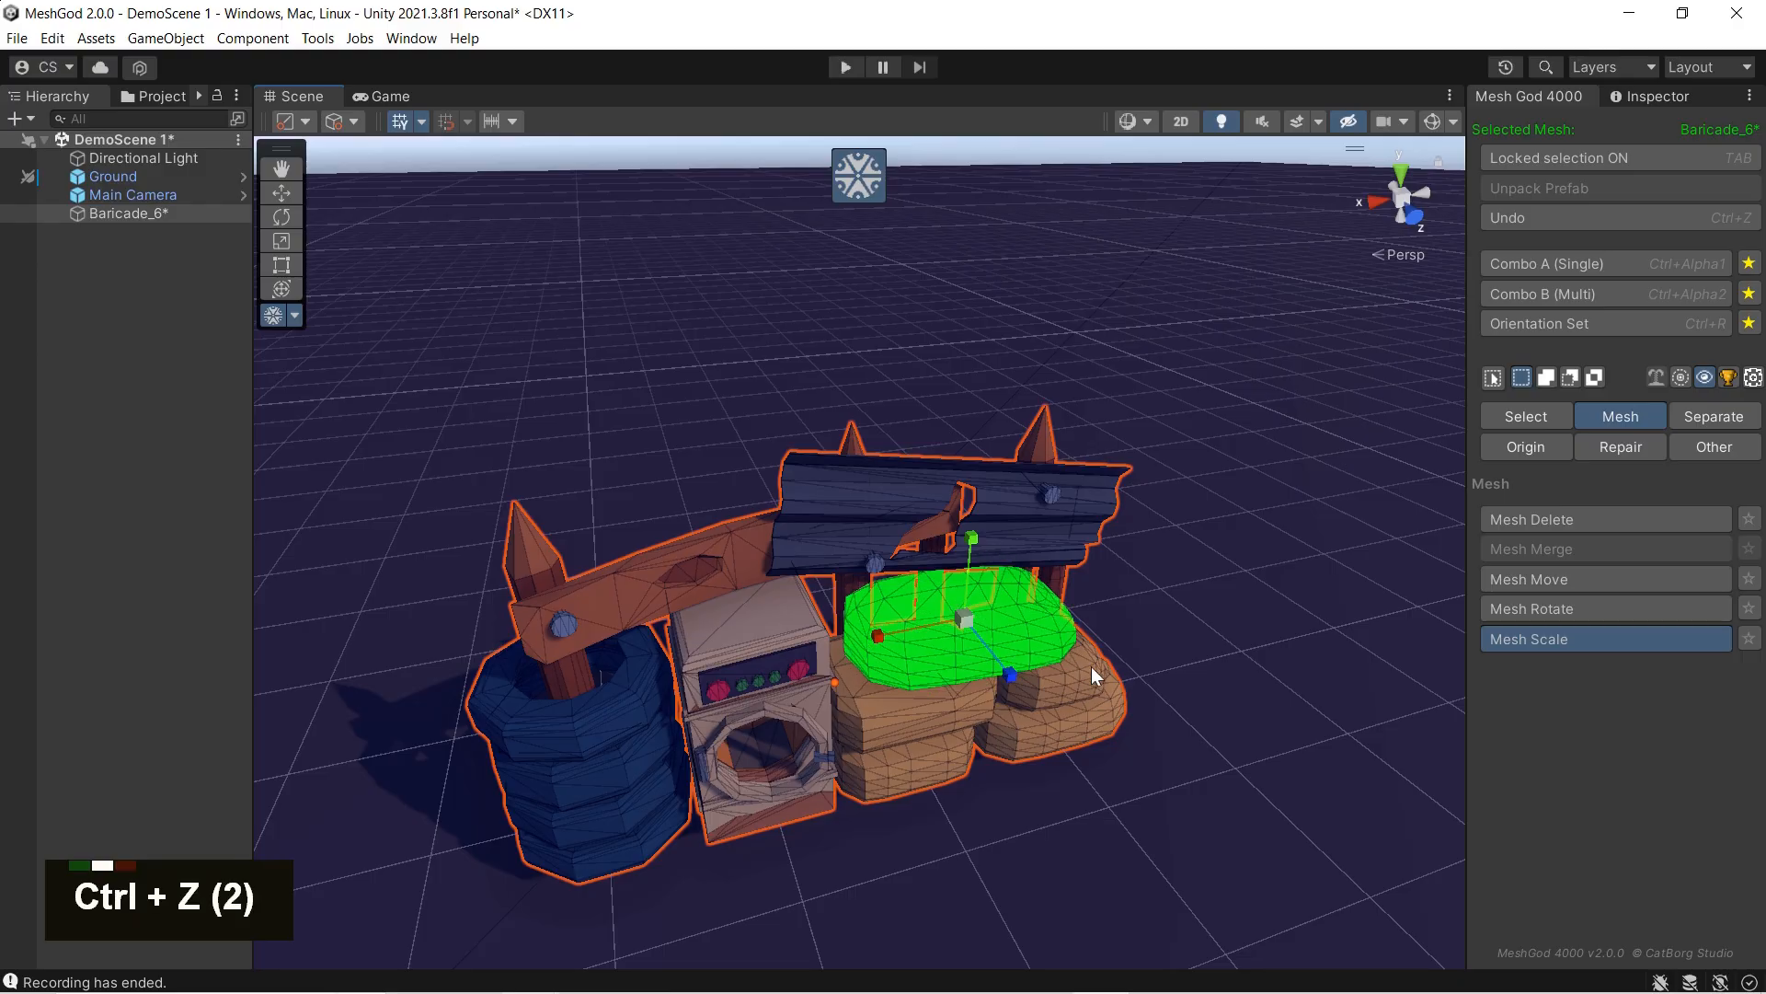
key("ctrl+z")
key("ctrl+z")
key("ctrl+z")
key("ctrl+z")
key("ctrl+z")
key("ctrl+z")
Step: Select all the linked sandbags, scale them down slightly with Mesh Scale, and clear the selection
key("l")
key("l")
key("l")
key("l")
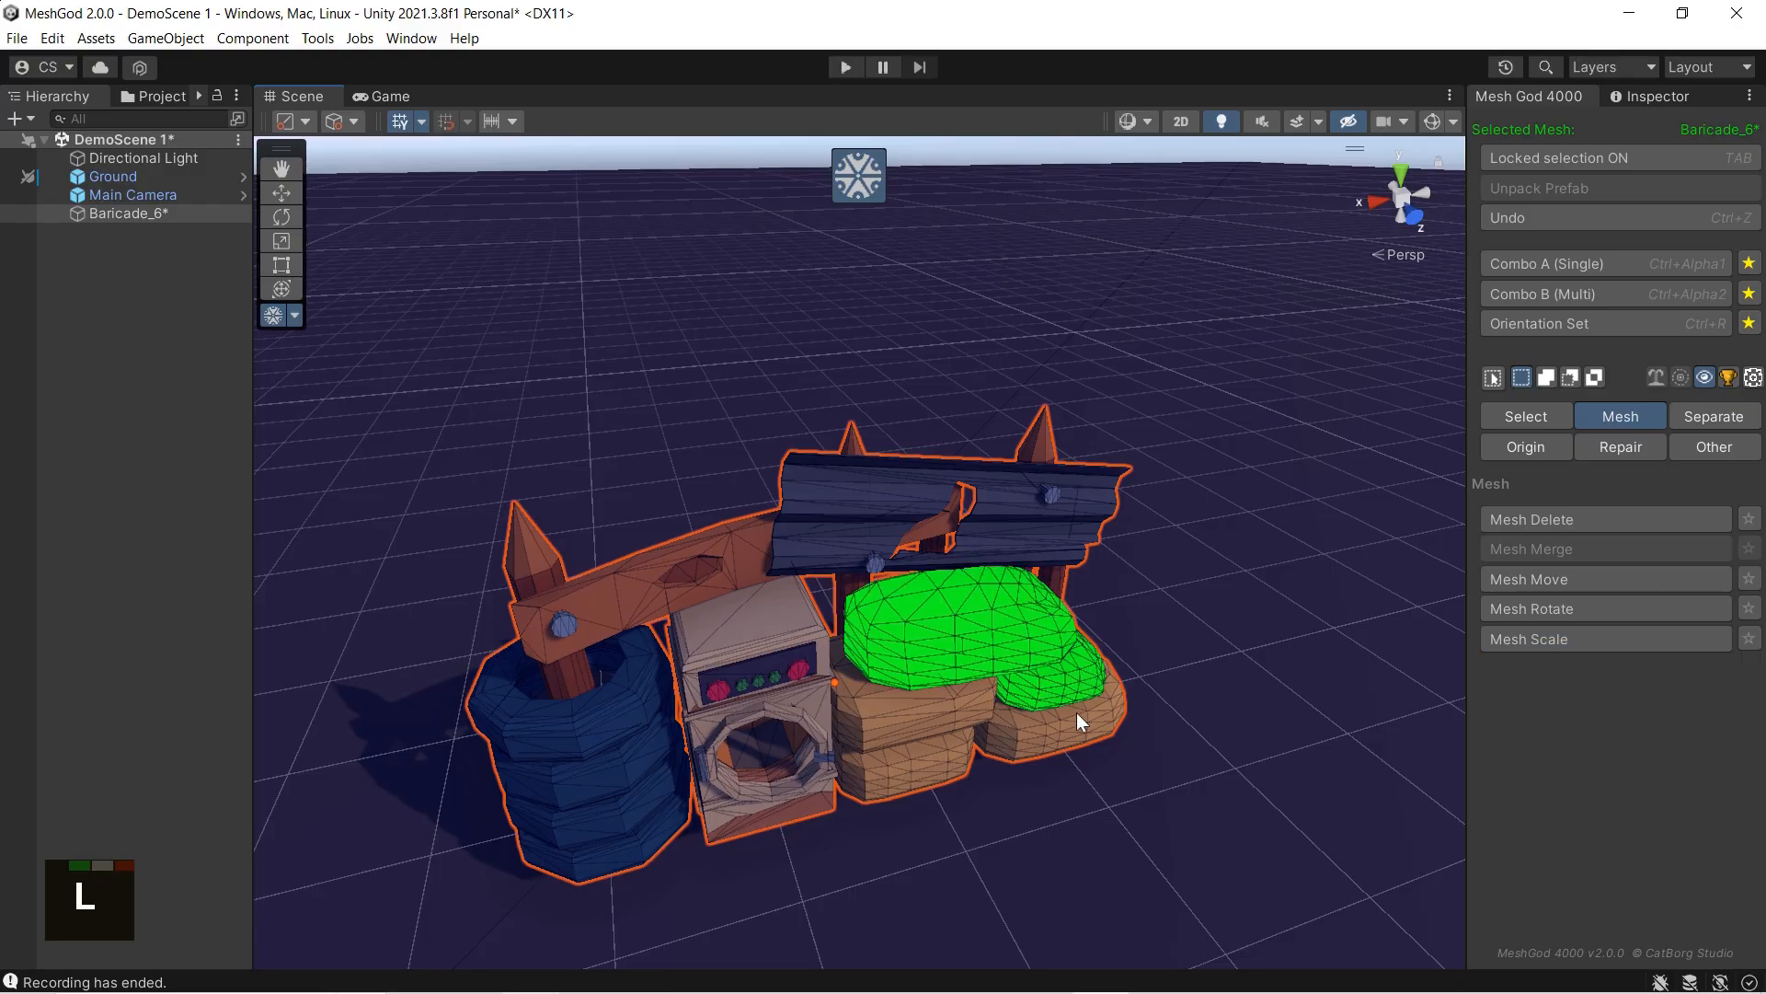
left_click(1521, 640)
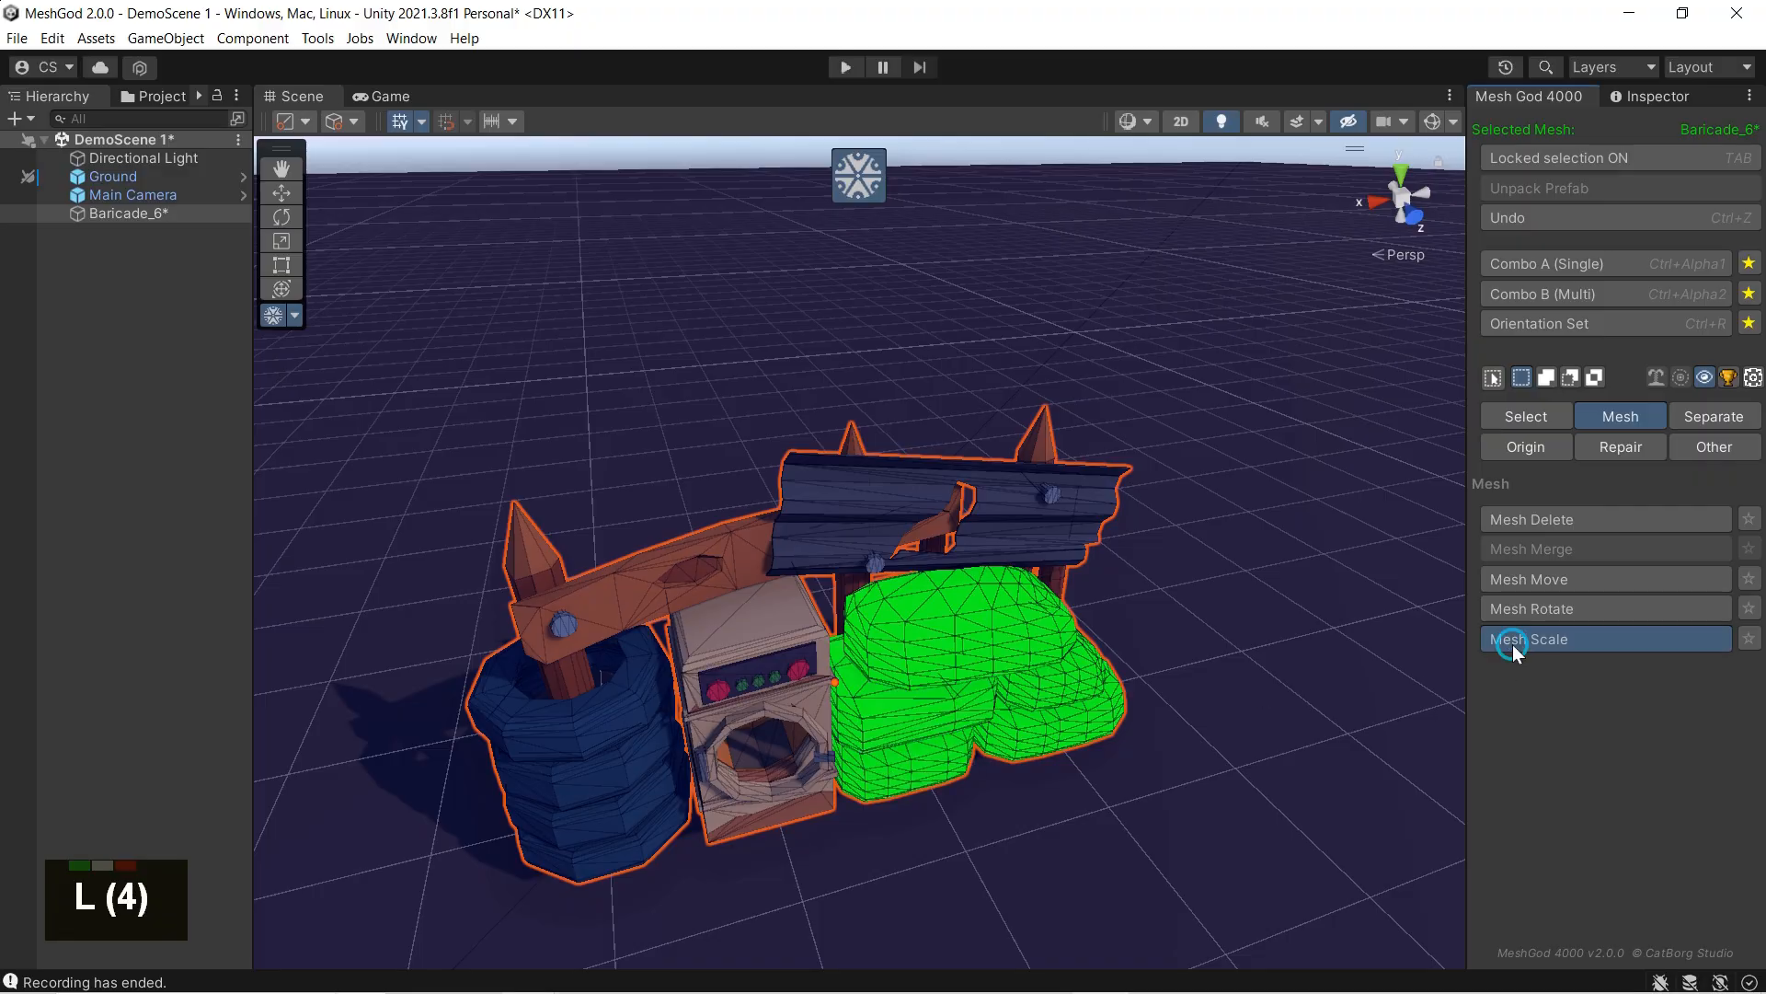
mouse_move(885, 696)
left_mouse_down()
mouse_move(870, 697)
mouse_move(1016, 727)
mouse_move(898, 688)
mouse_move(917, 688)
left_mouse_up()
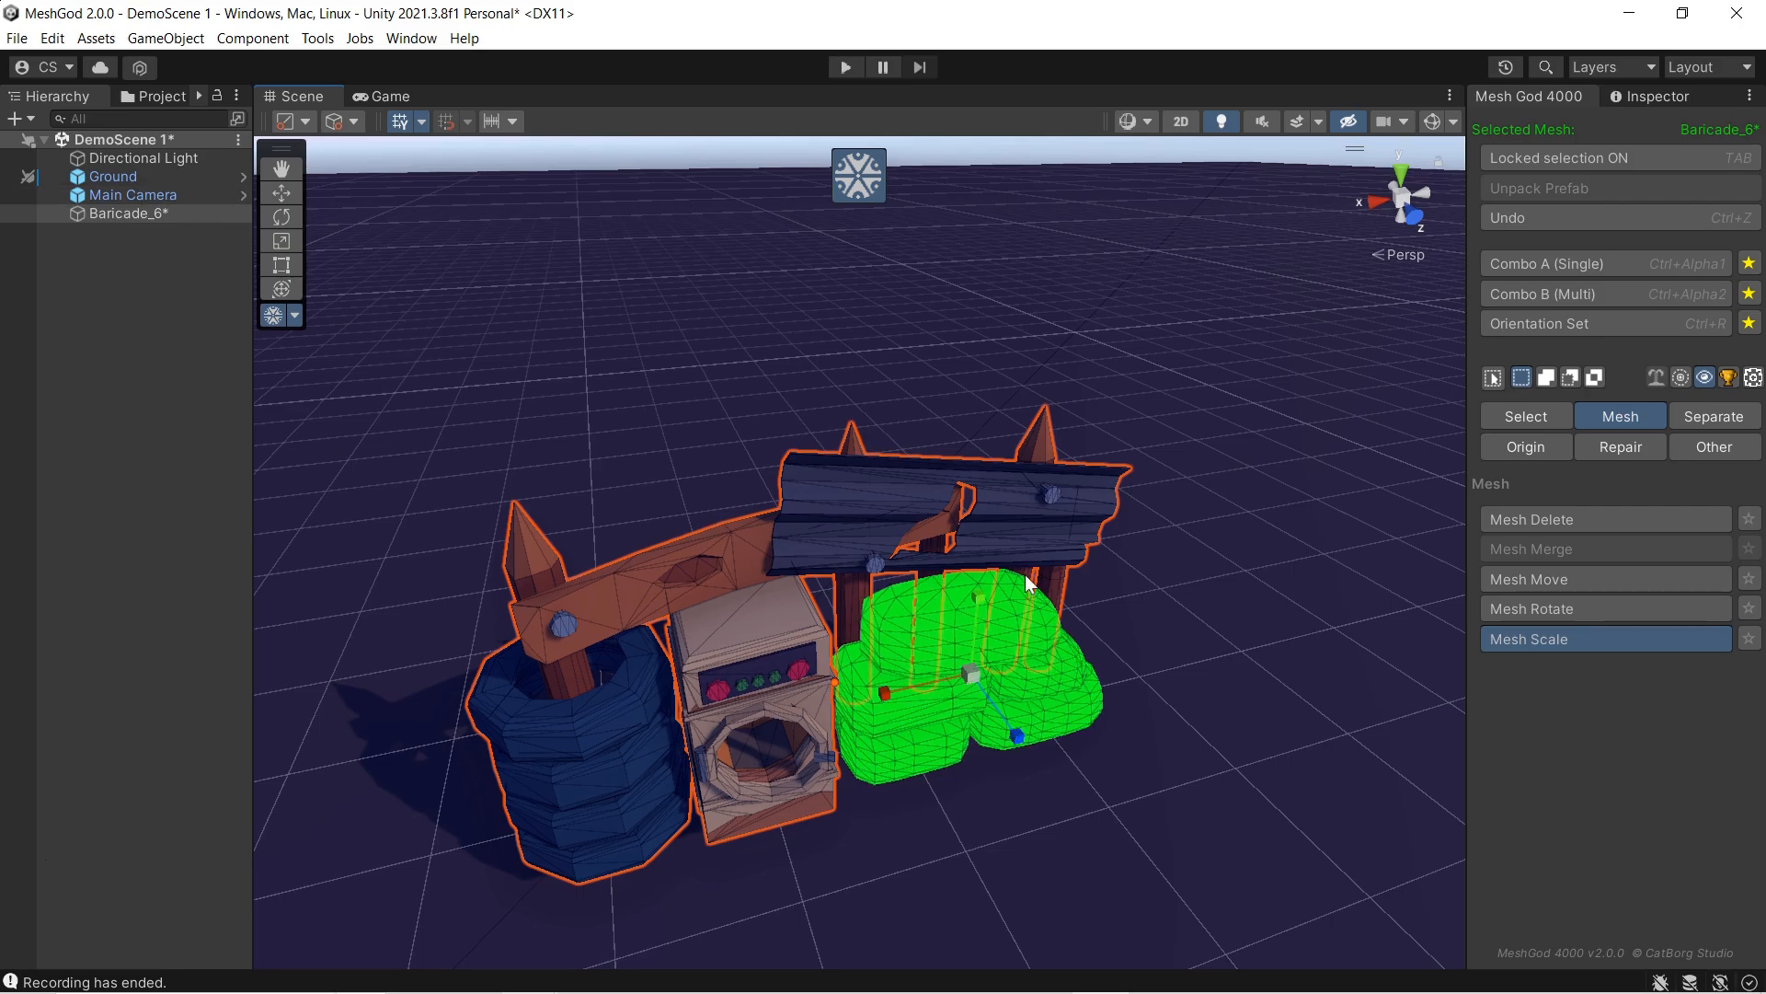
key("ctrl+a")
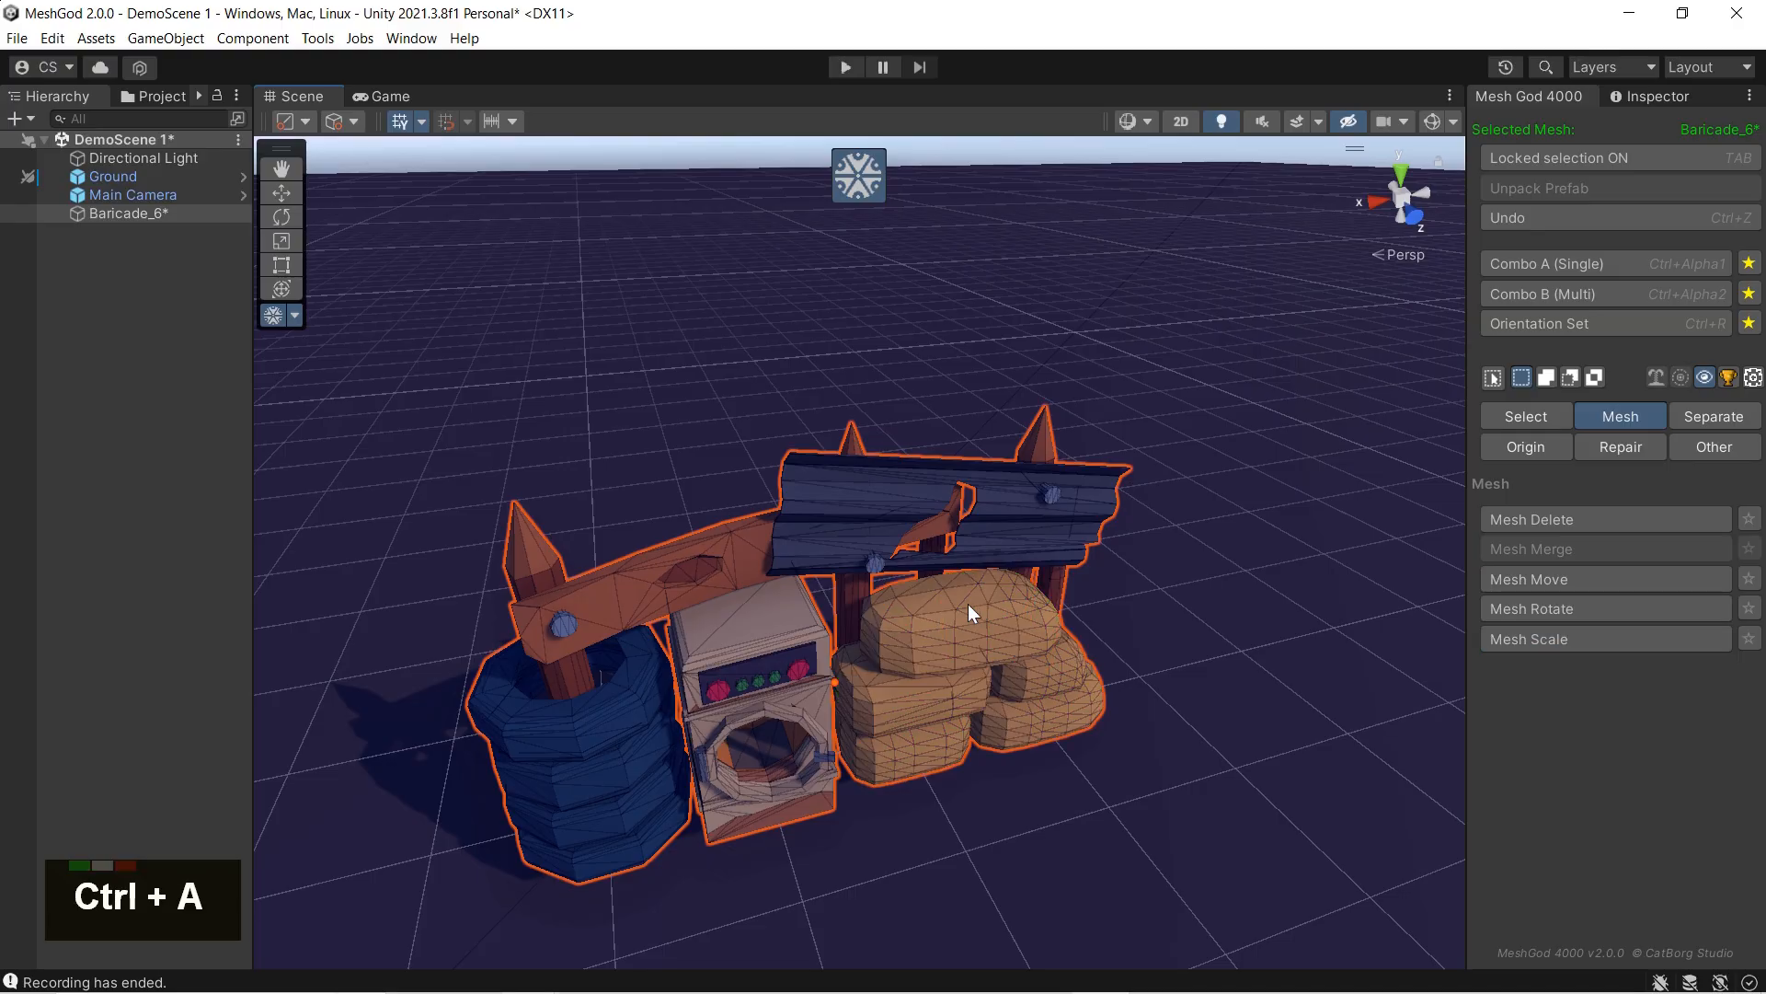
Step: Select the quad on the top sandbag and scale it along the red axis with soft selection, enlarging the influence radius
double_click(961, 596)
left_click(1547, 642)
left_click(1680, 380)
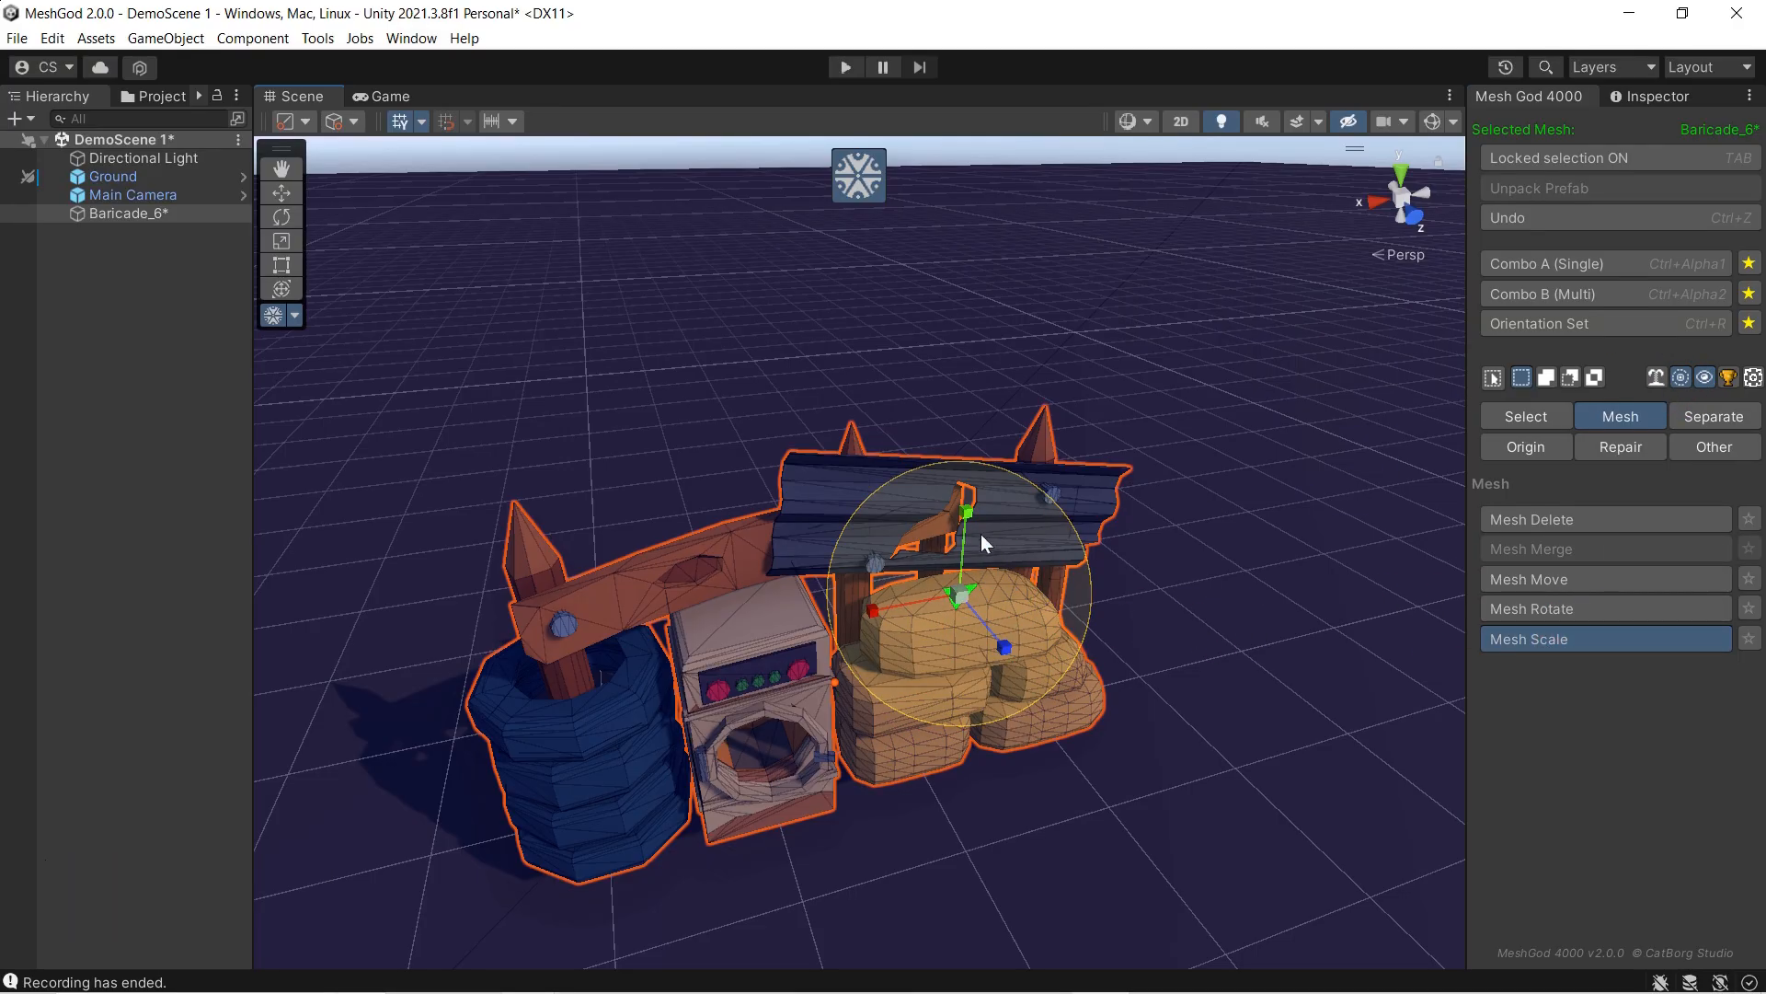
left_click_drag(879, 613, 921, 607)
scroll(852, 629, "down", 2)
scroll(852, 630, "up", 6)
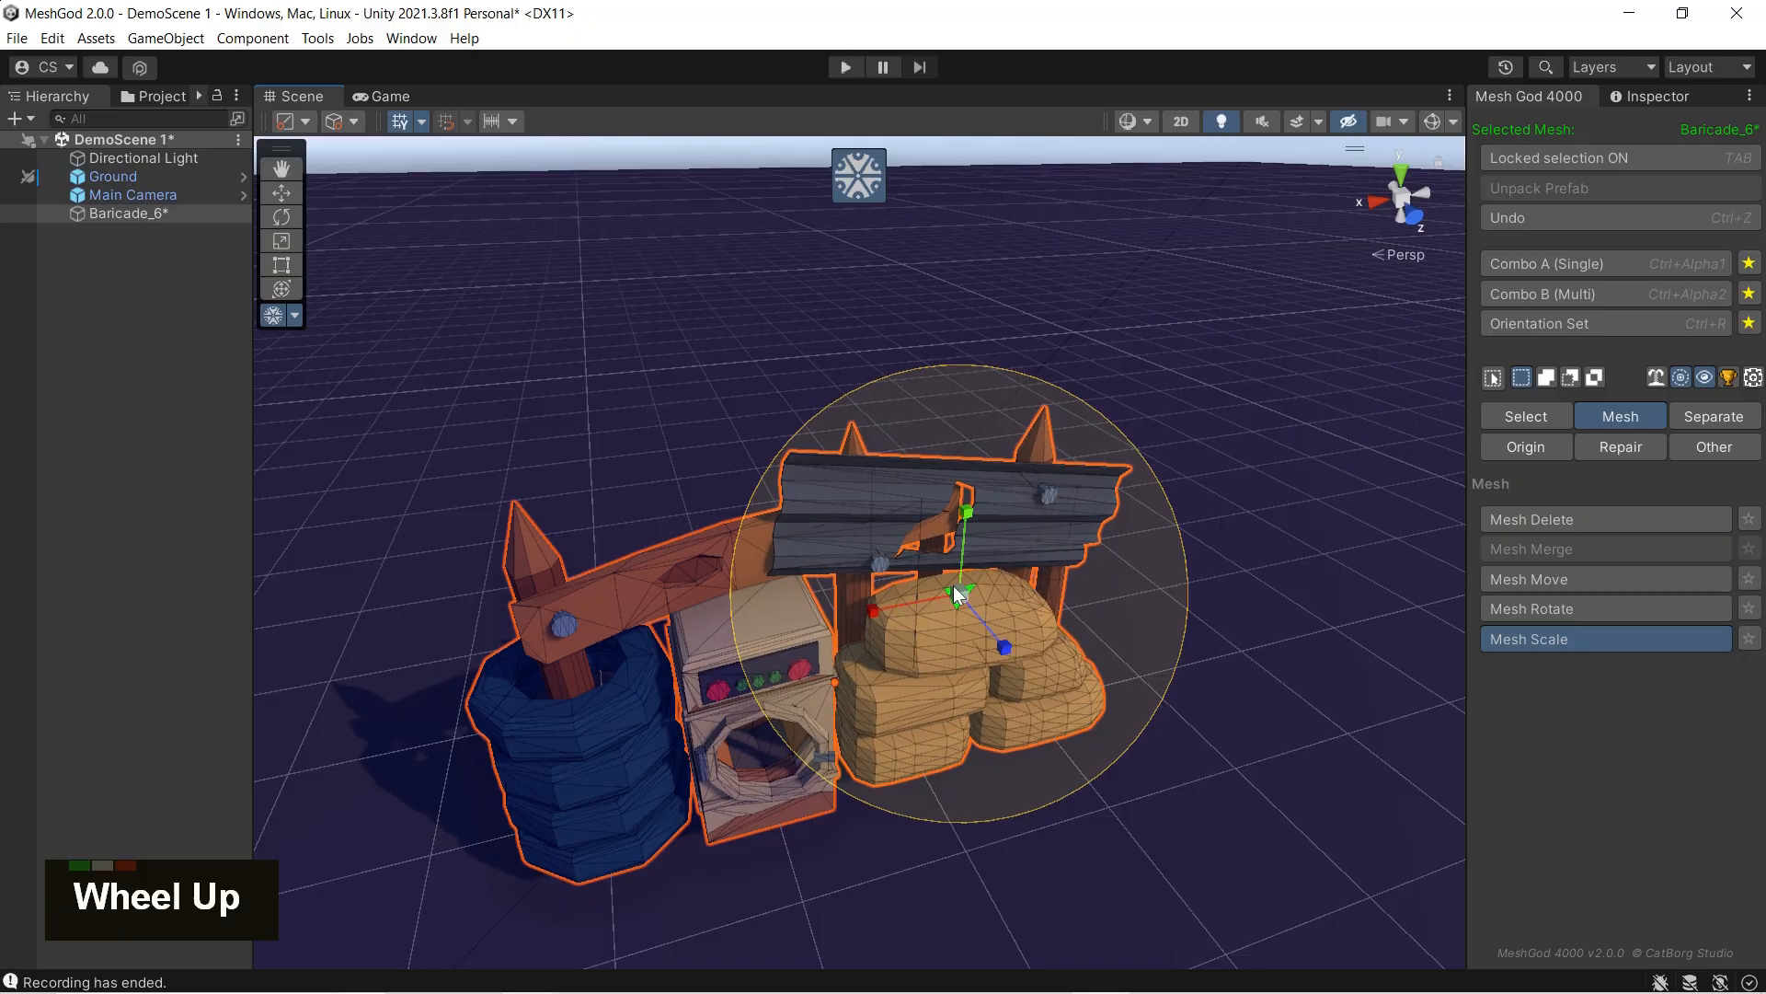
Step: Try scaling the soft-selected area along the green, blue and red axes, undoing each change
left_click_drag(969, 525, 972, 540)
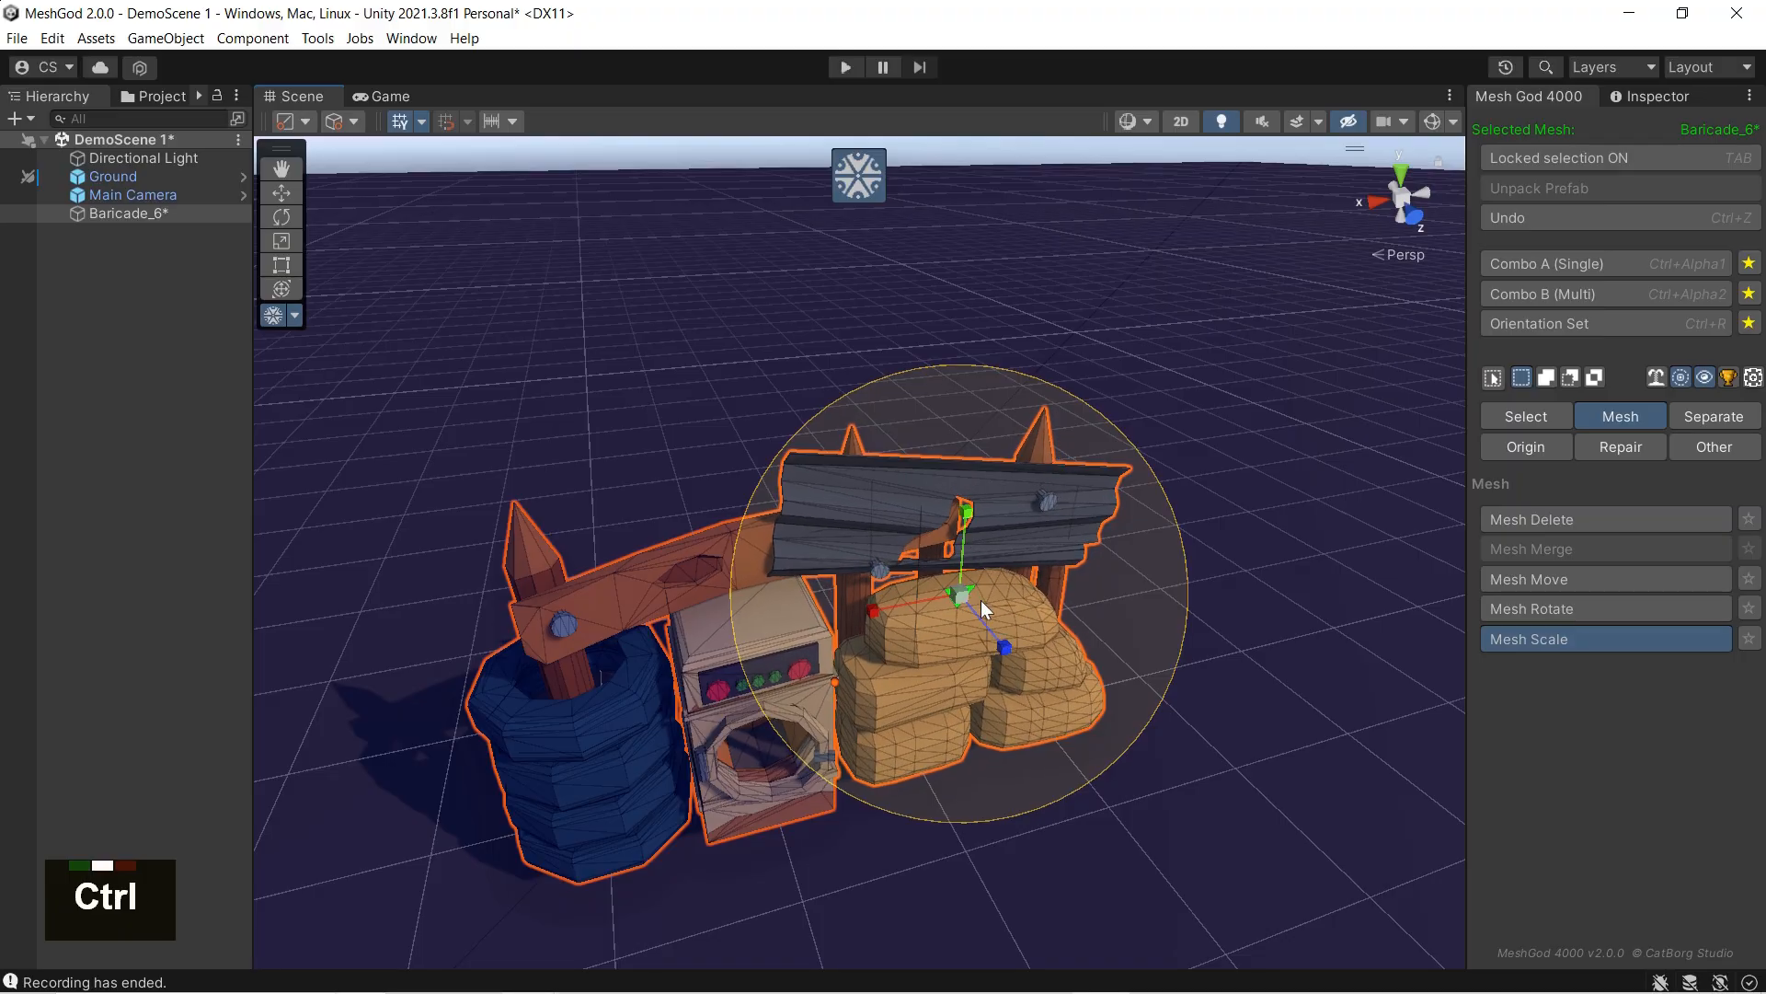
key("ctrl+z")
left_click_drag(1005, 656, 1009, 644)
key("ctrl+z")
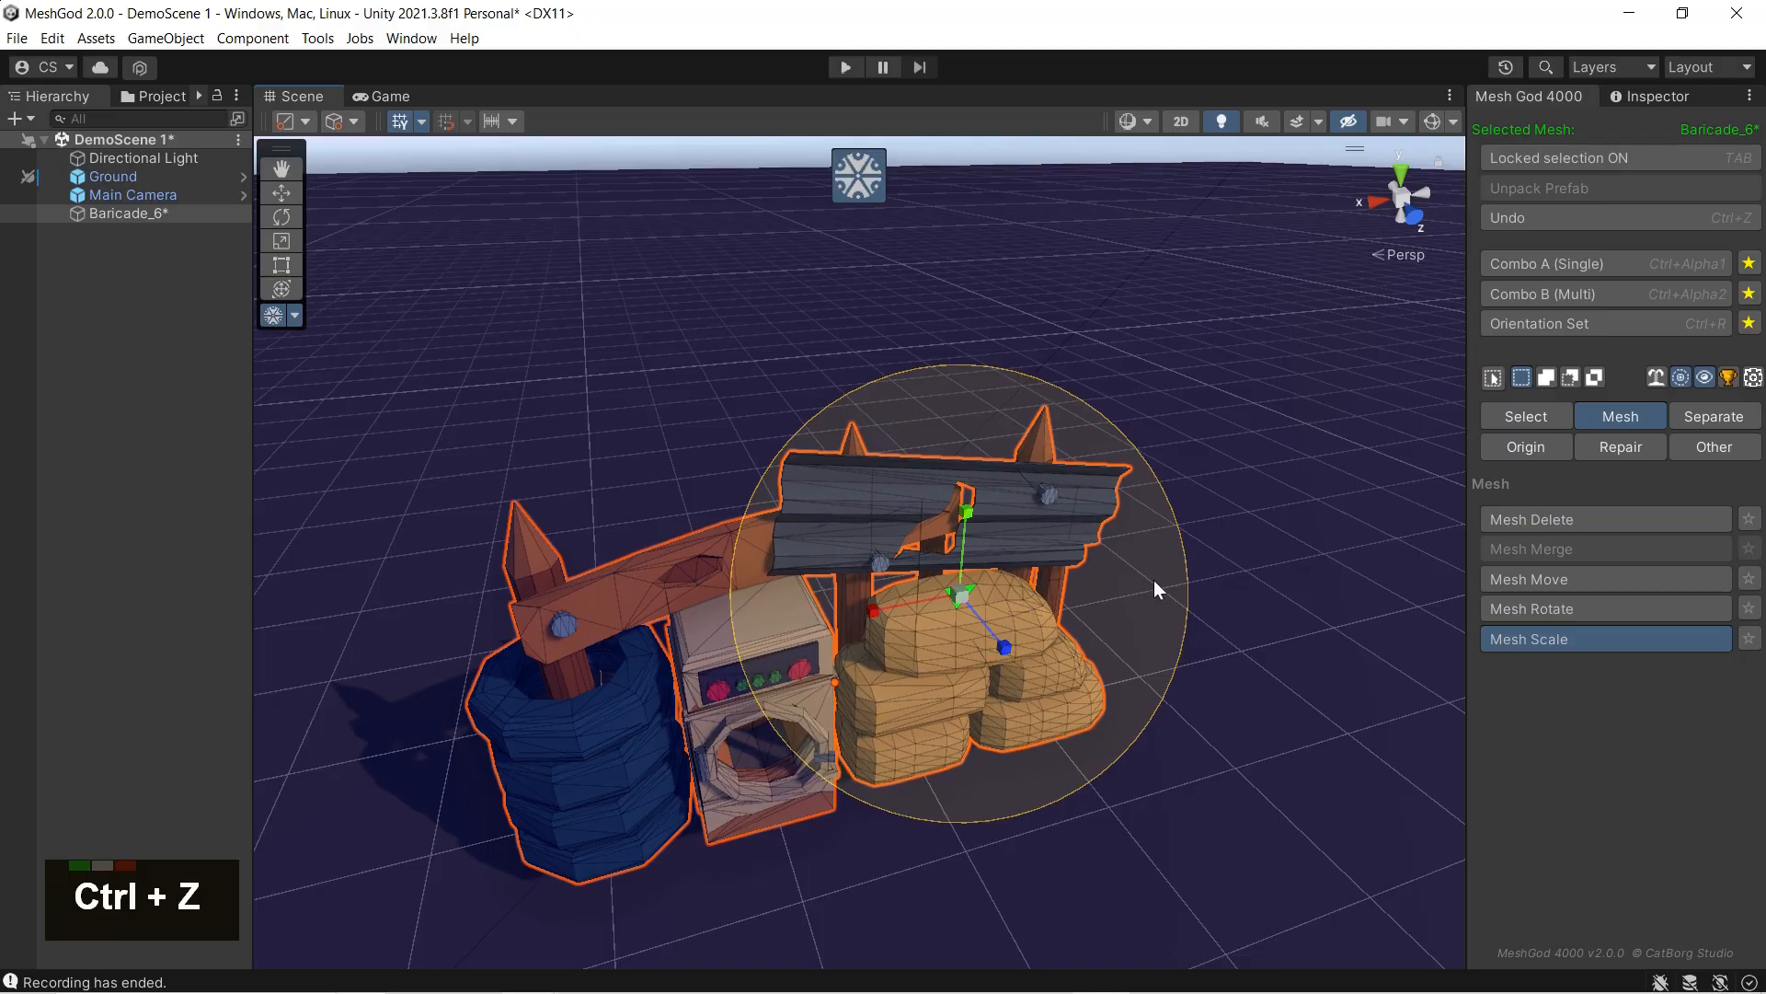
left_click_drag(882, 609, 885, 622)
key("ctrl+z")
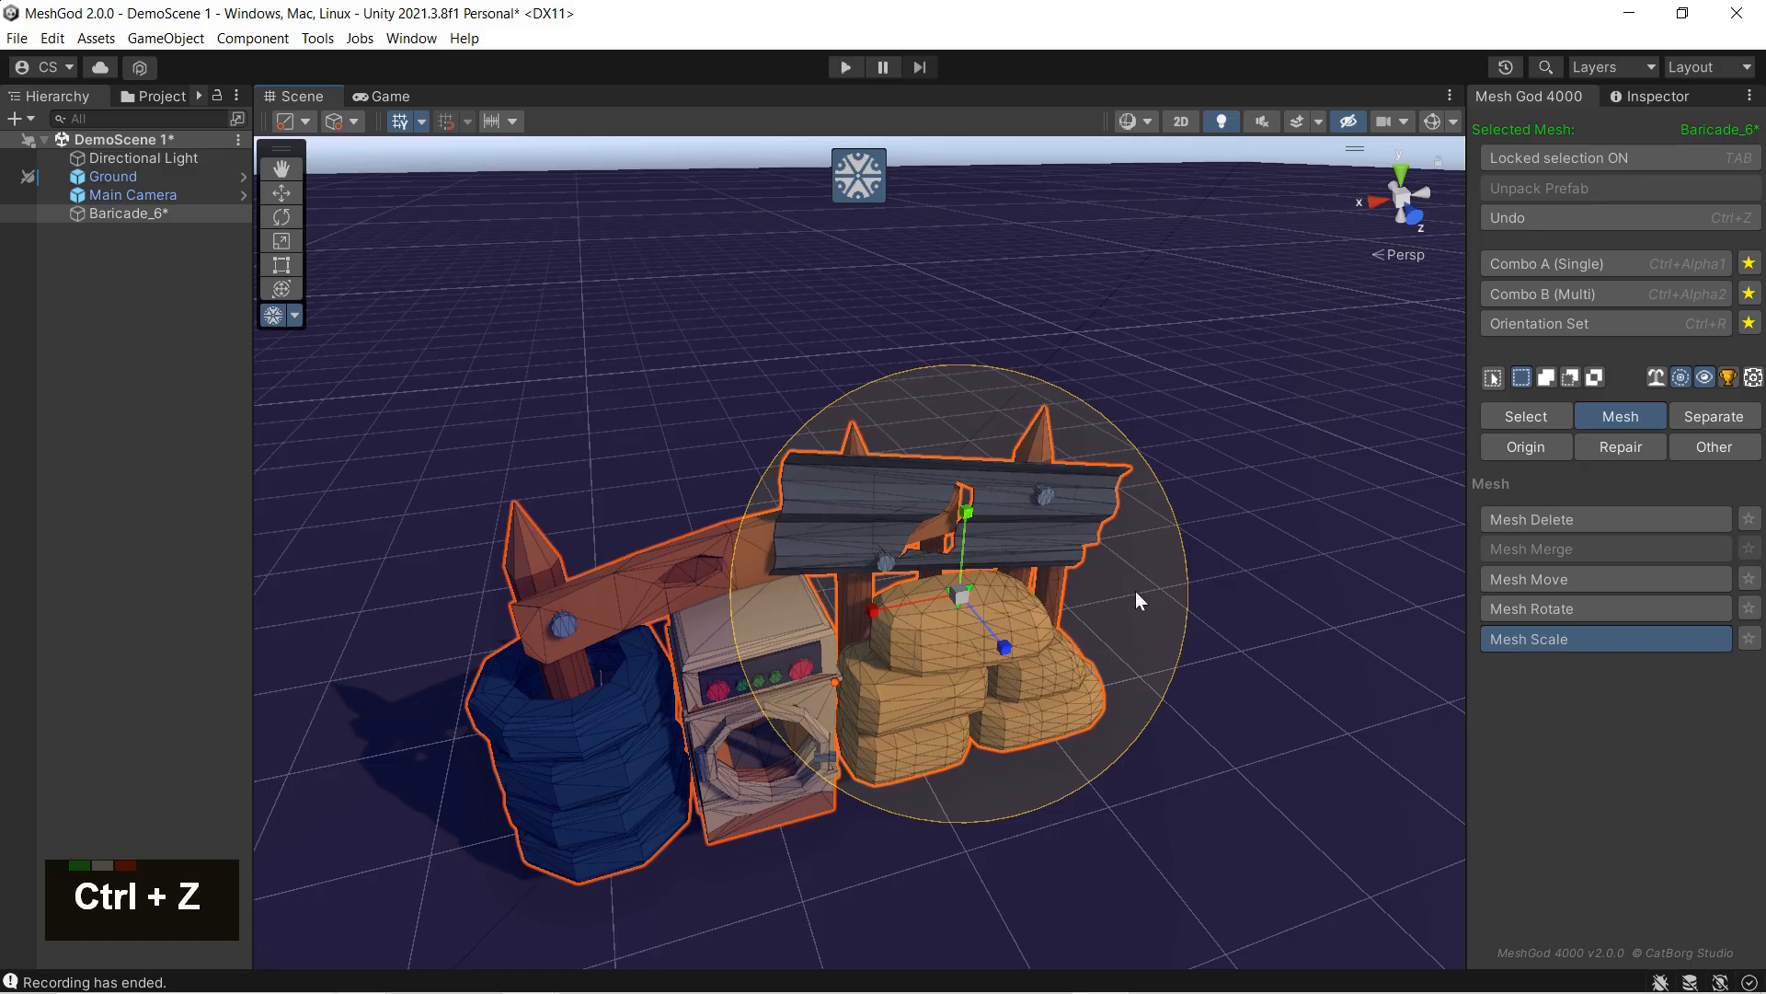
Step: Limit soft selection to linked geometry, widen the top sandbag along the red axis, and exit MeshGod
left_click(1655, 379)
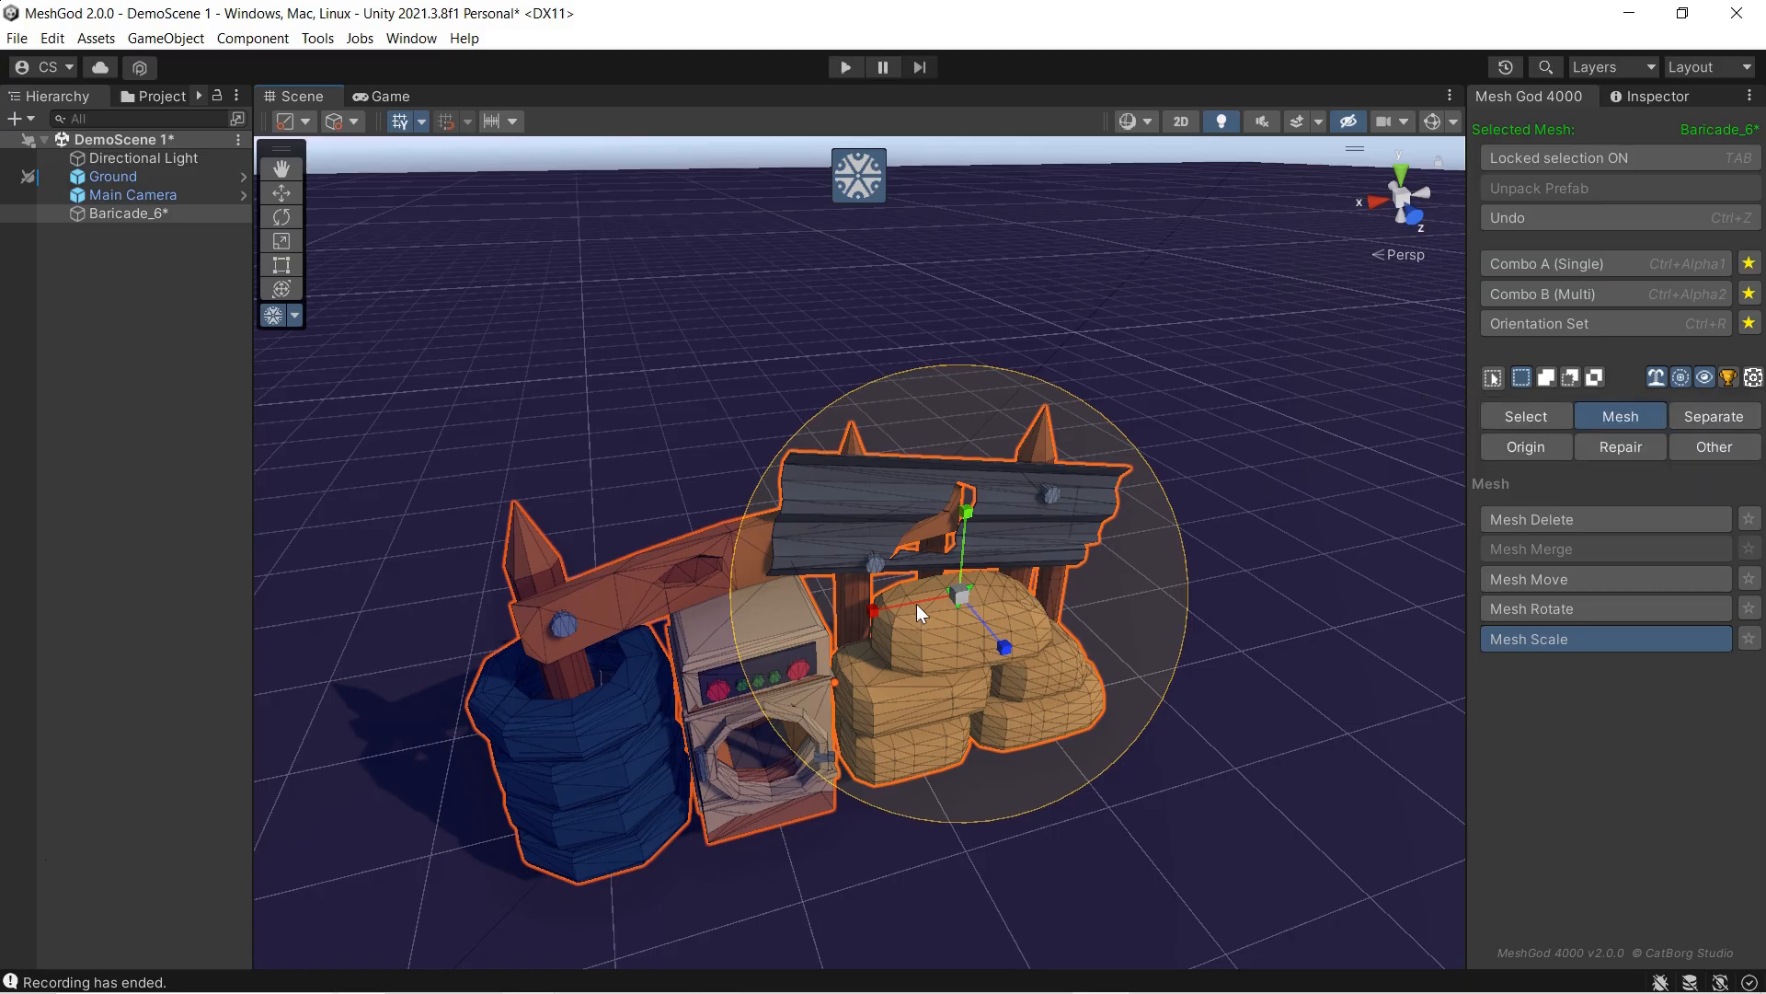
left_click_drag(880, 614, 854, 641)
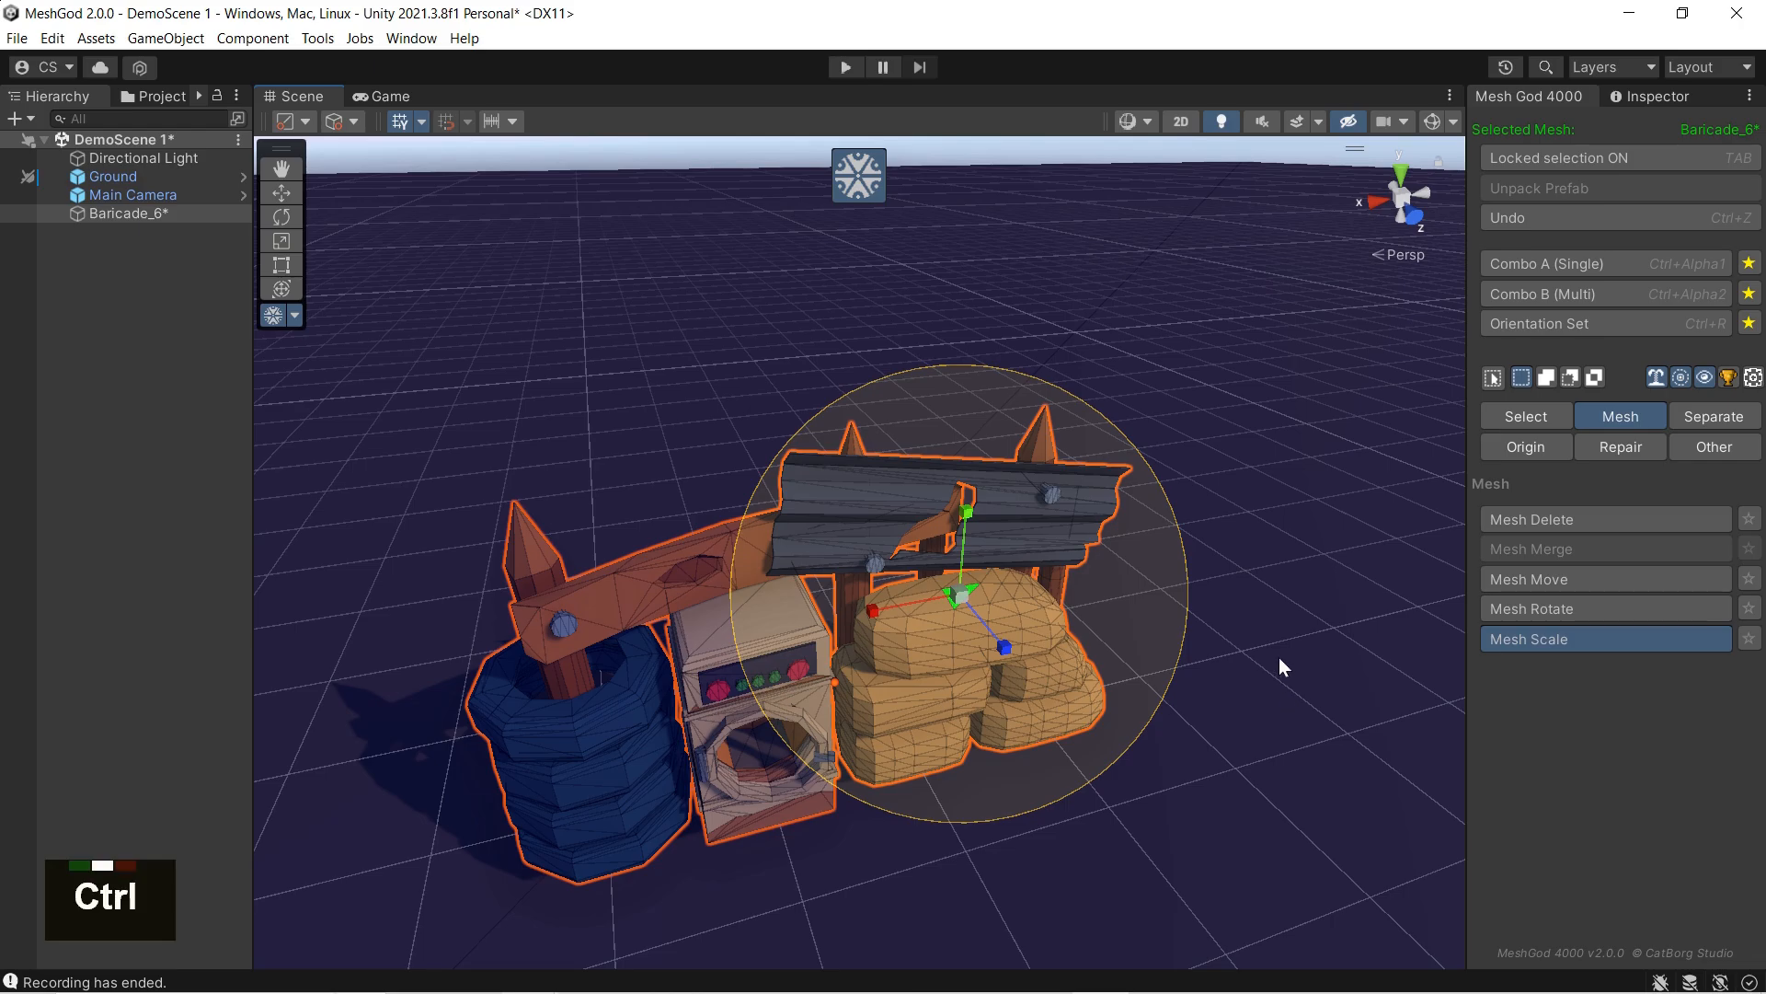
left_click(849, 177)
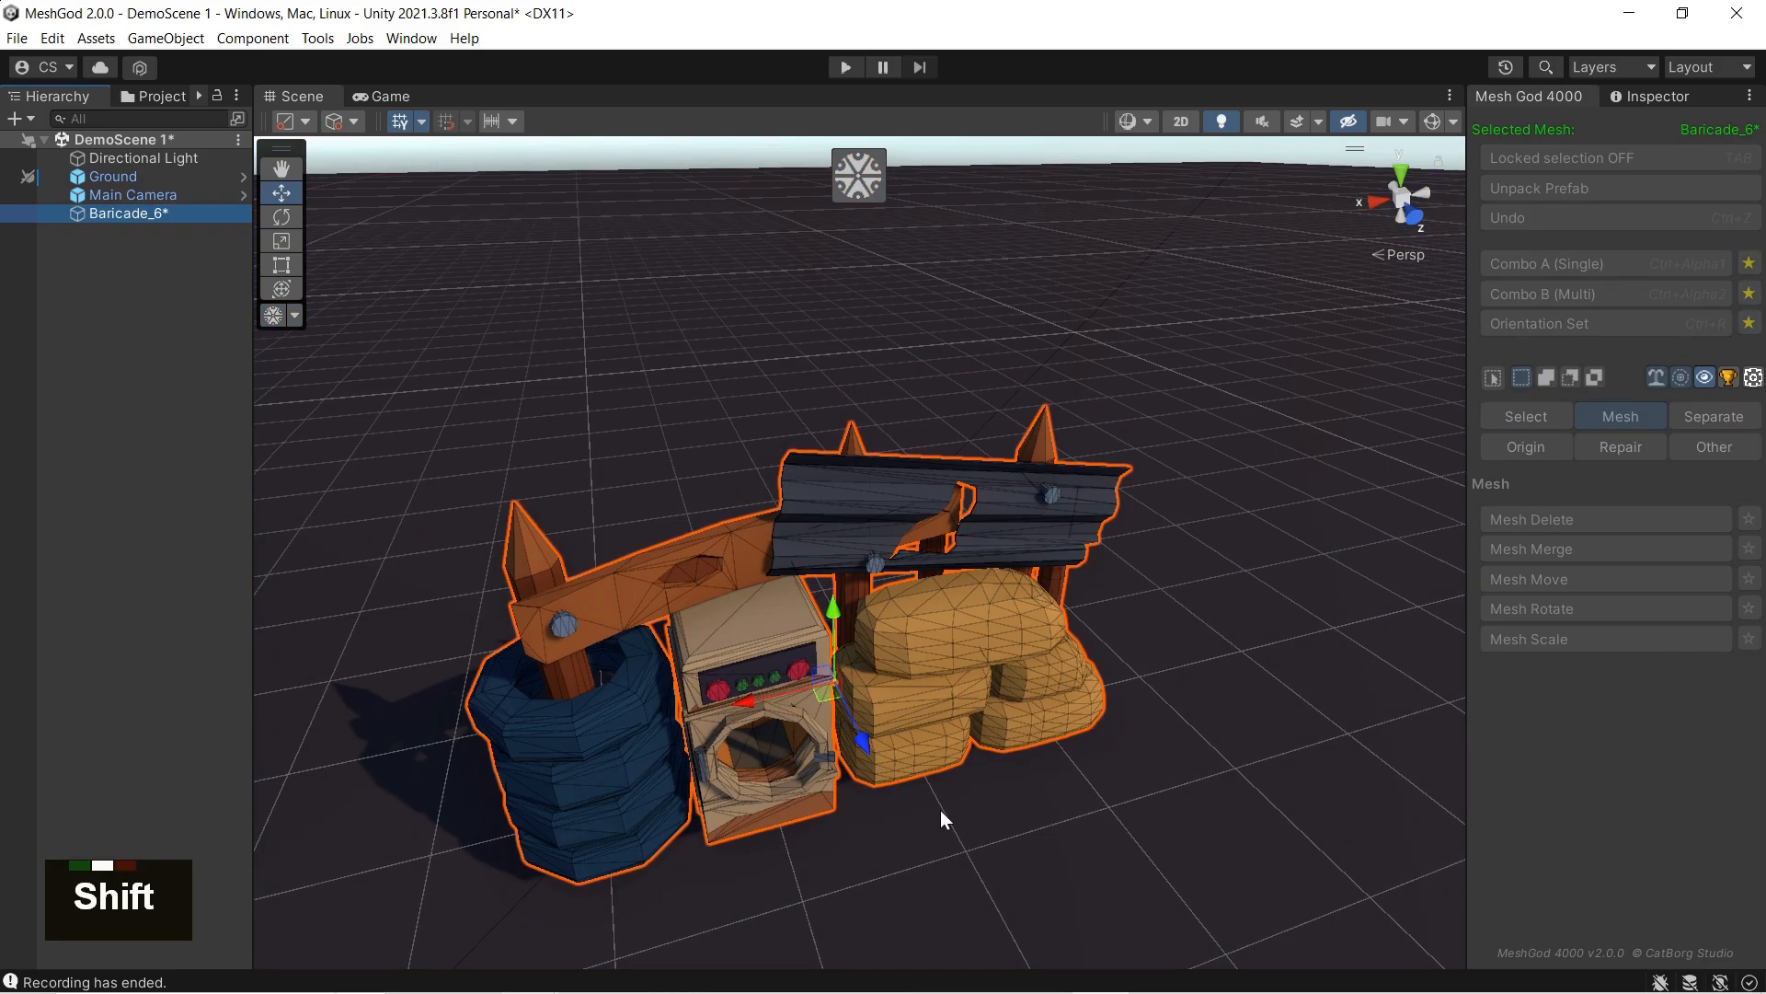
Step: Duplicate Baricade_6 and move the copy behind the original
key("shift+d")
left_click(154, 215)
key("ctrl")
key("ctrl+d")
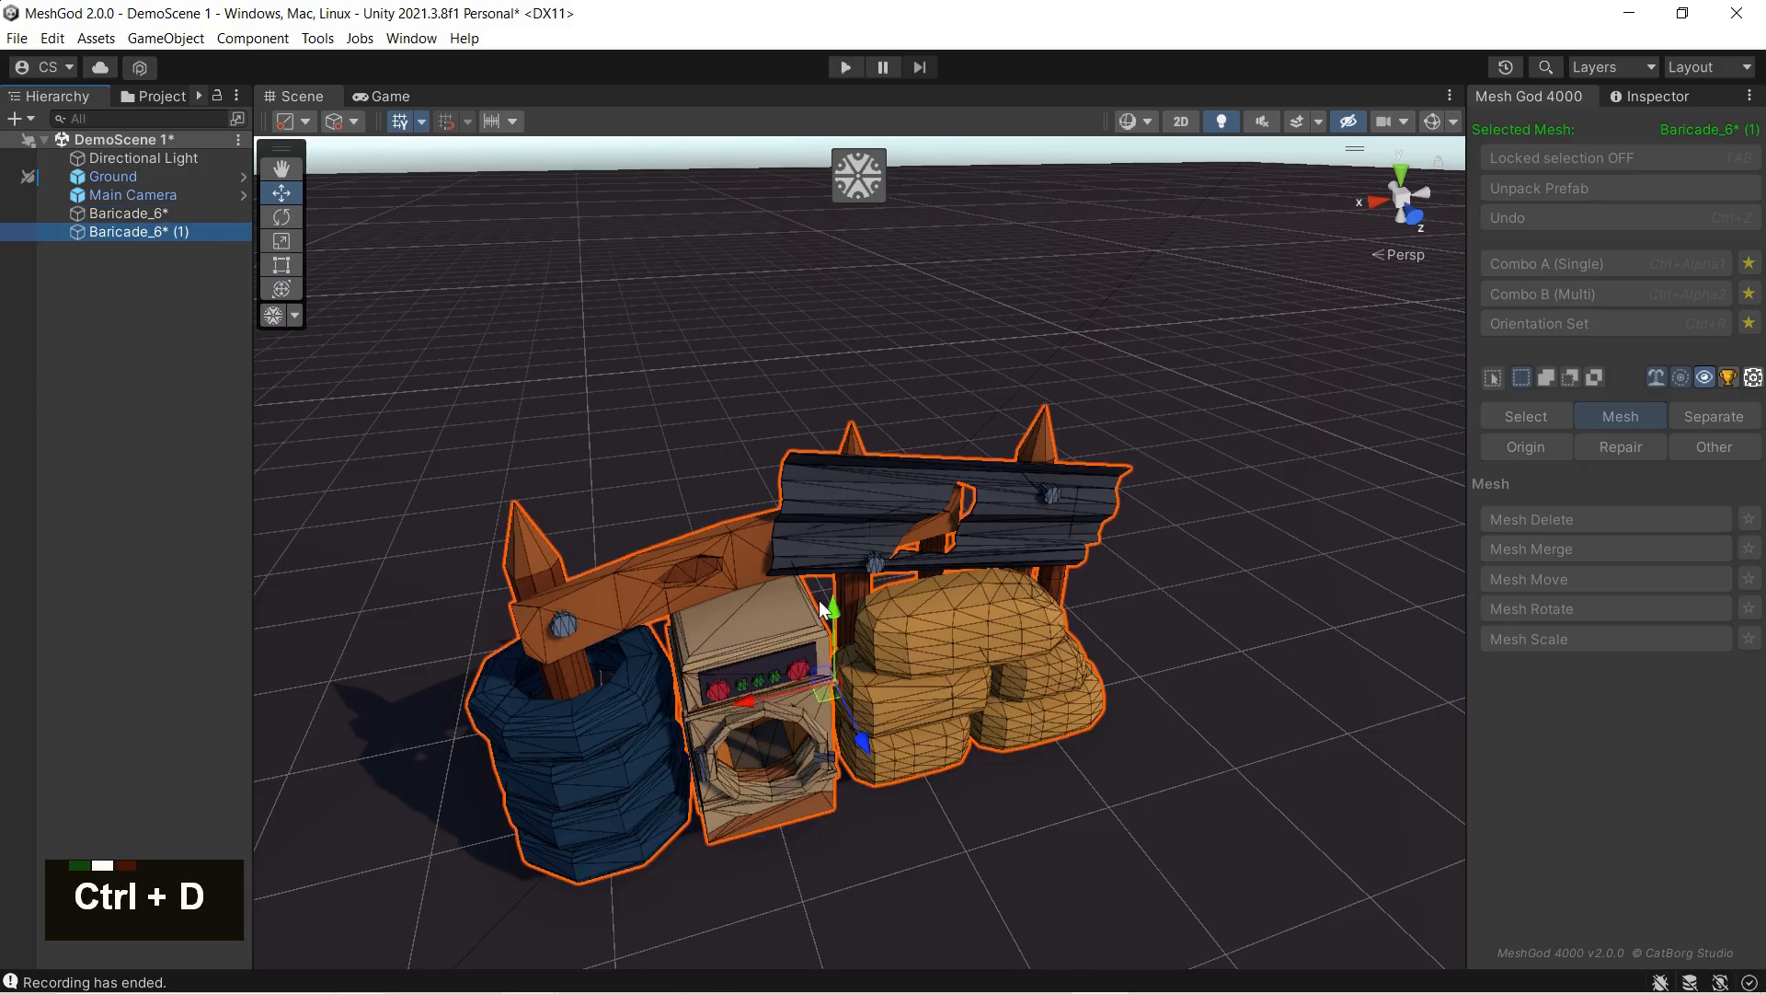
scroll(869, 651, "down", 4)
left_click_drag(868, 648, 1071, 497)
Step: Select both Baricade_6 and Baricade_6 (1), start MeshGod, and turn on locked selection
left_click(177, 212, "ctrl")
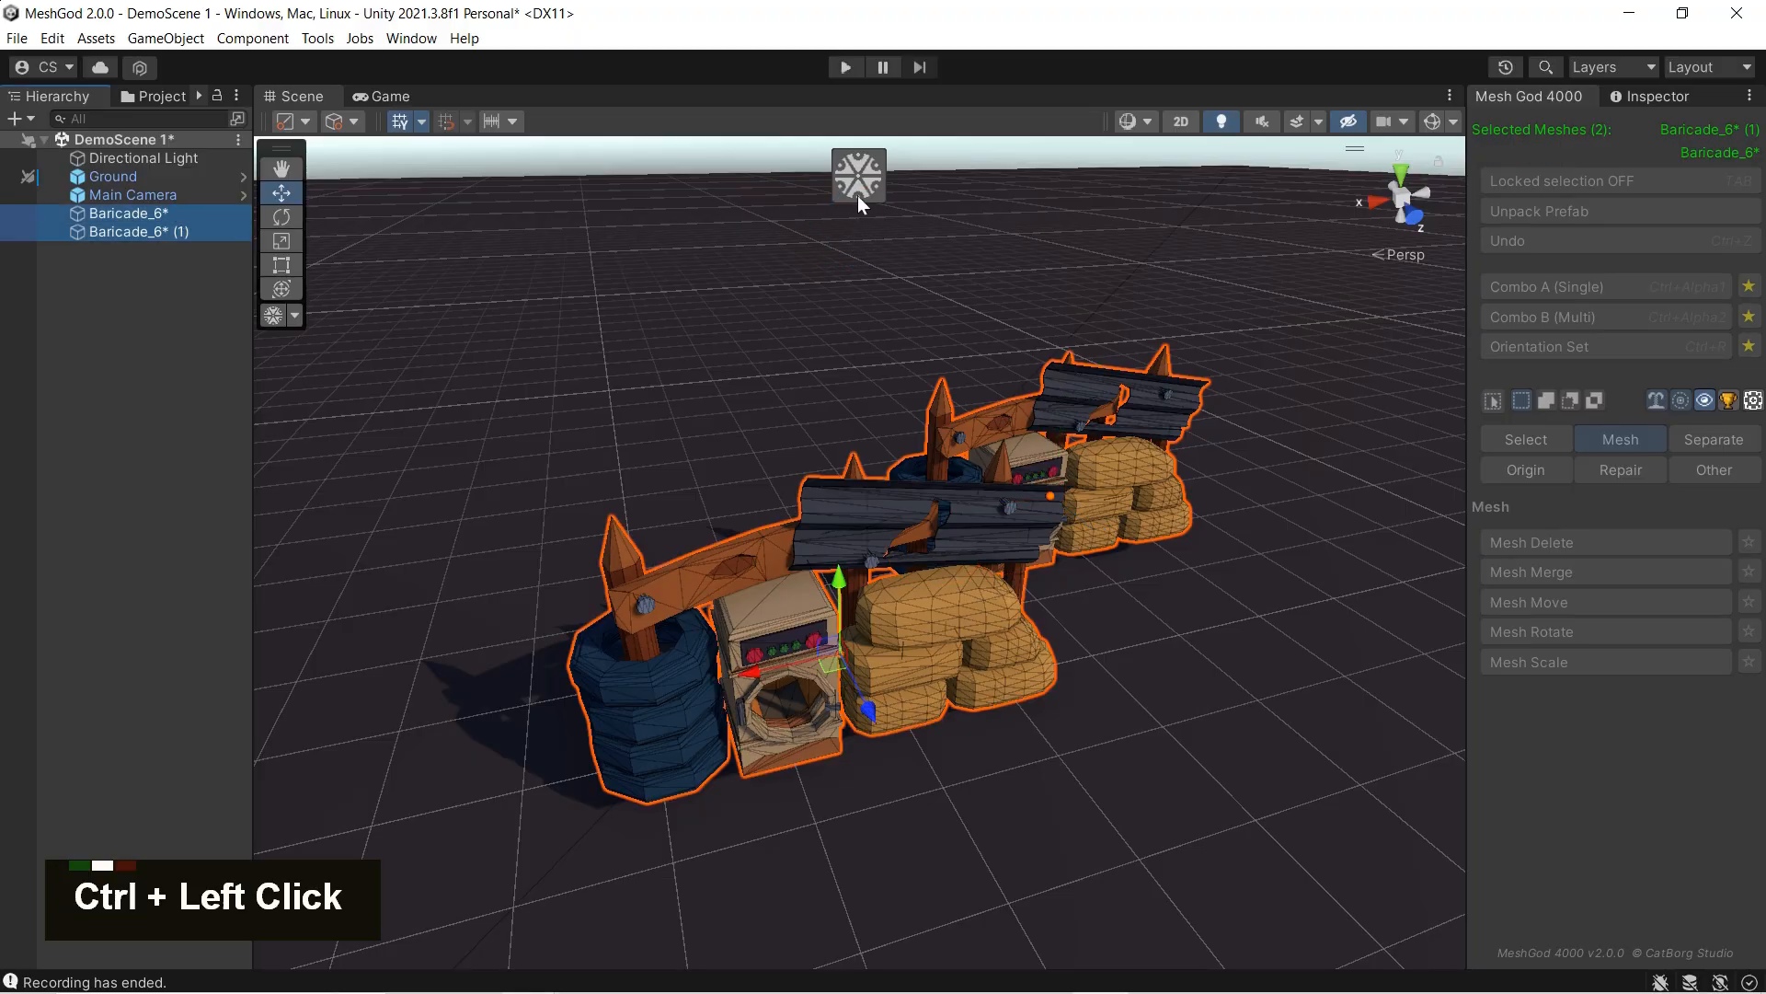
left_click(1495, 180)
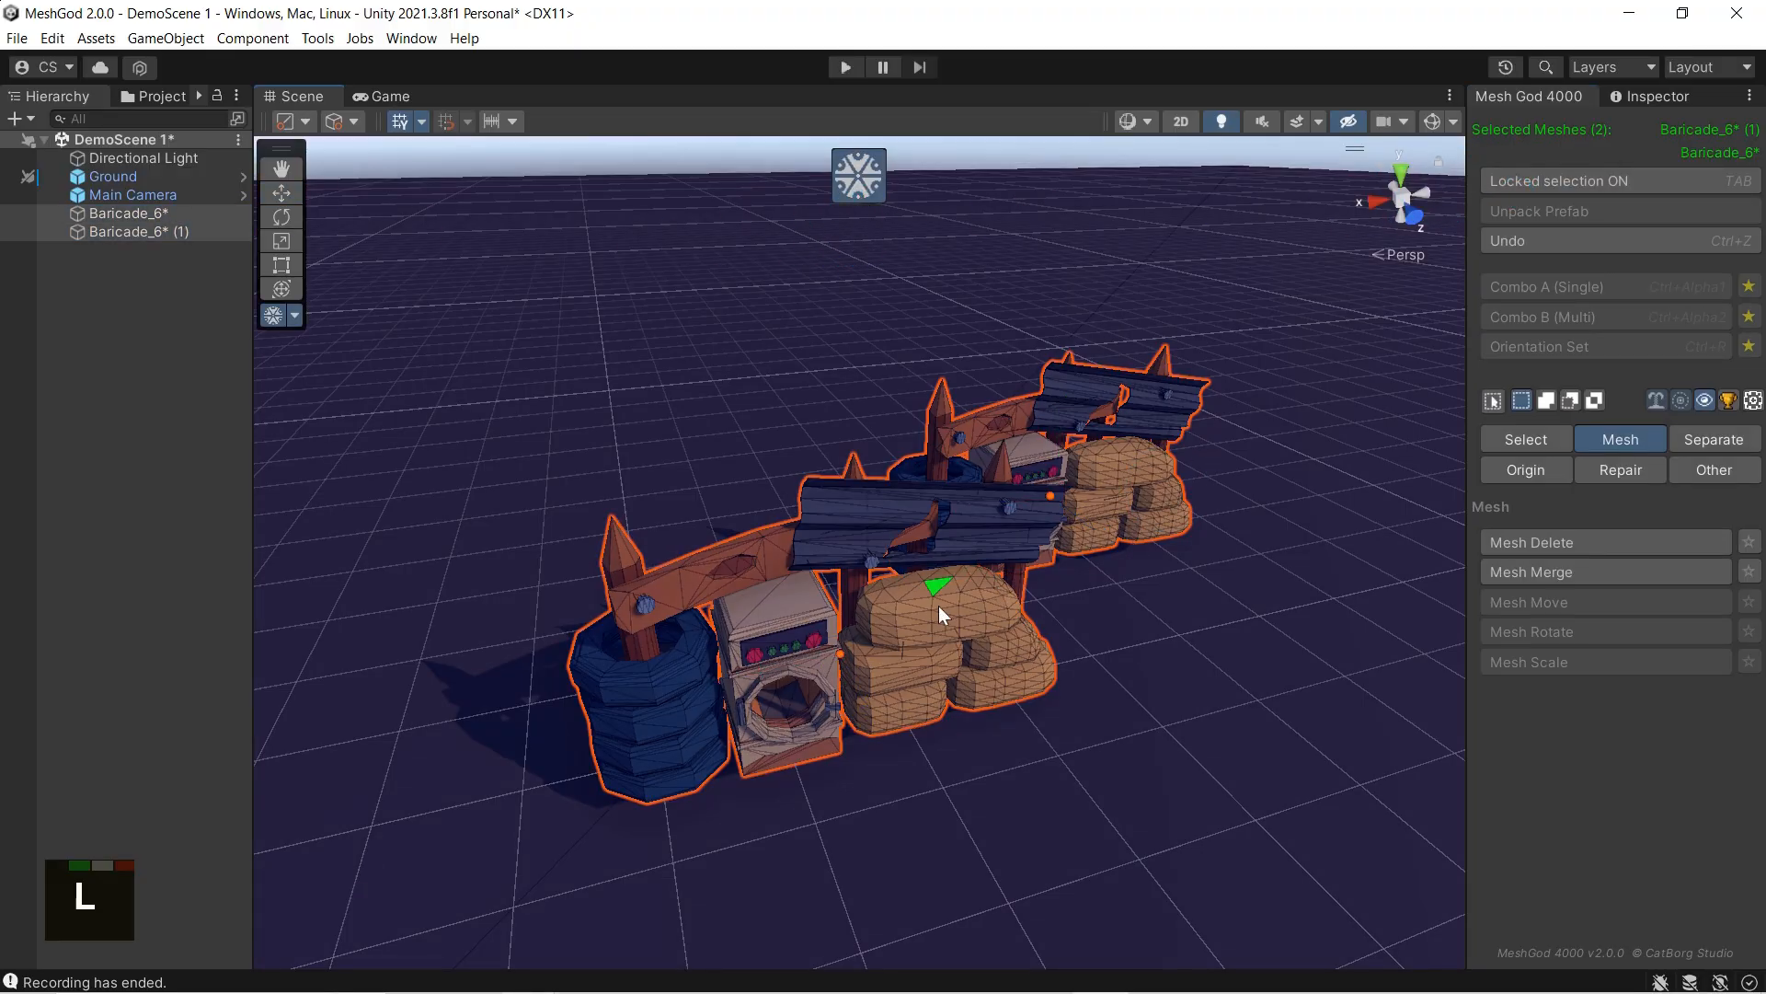
Step: Select all of the front barricade's sandbags and the rear barricade's lower ones, merge them into a new object, and exit MeshGod
key("l")
key("l")
key("l")
key("l")
key("l")
key("l")
key("l")
key("l")
key("l")
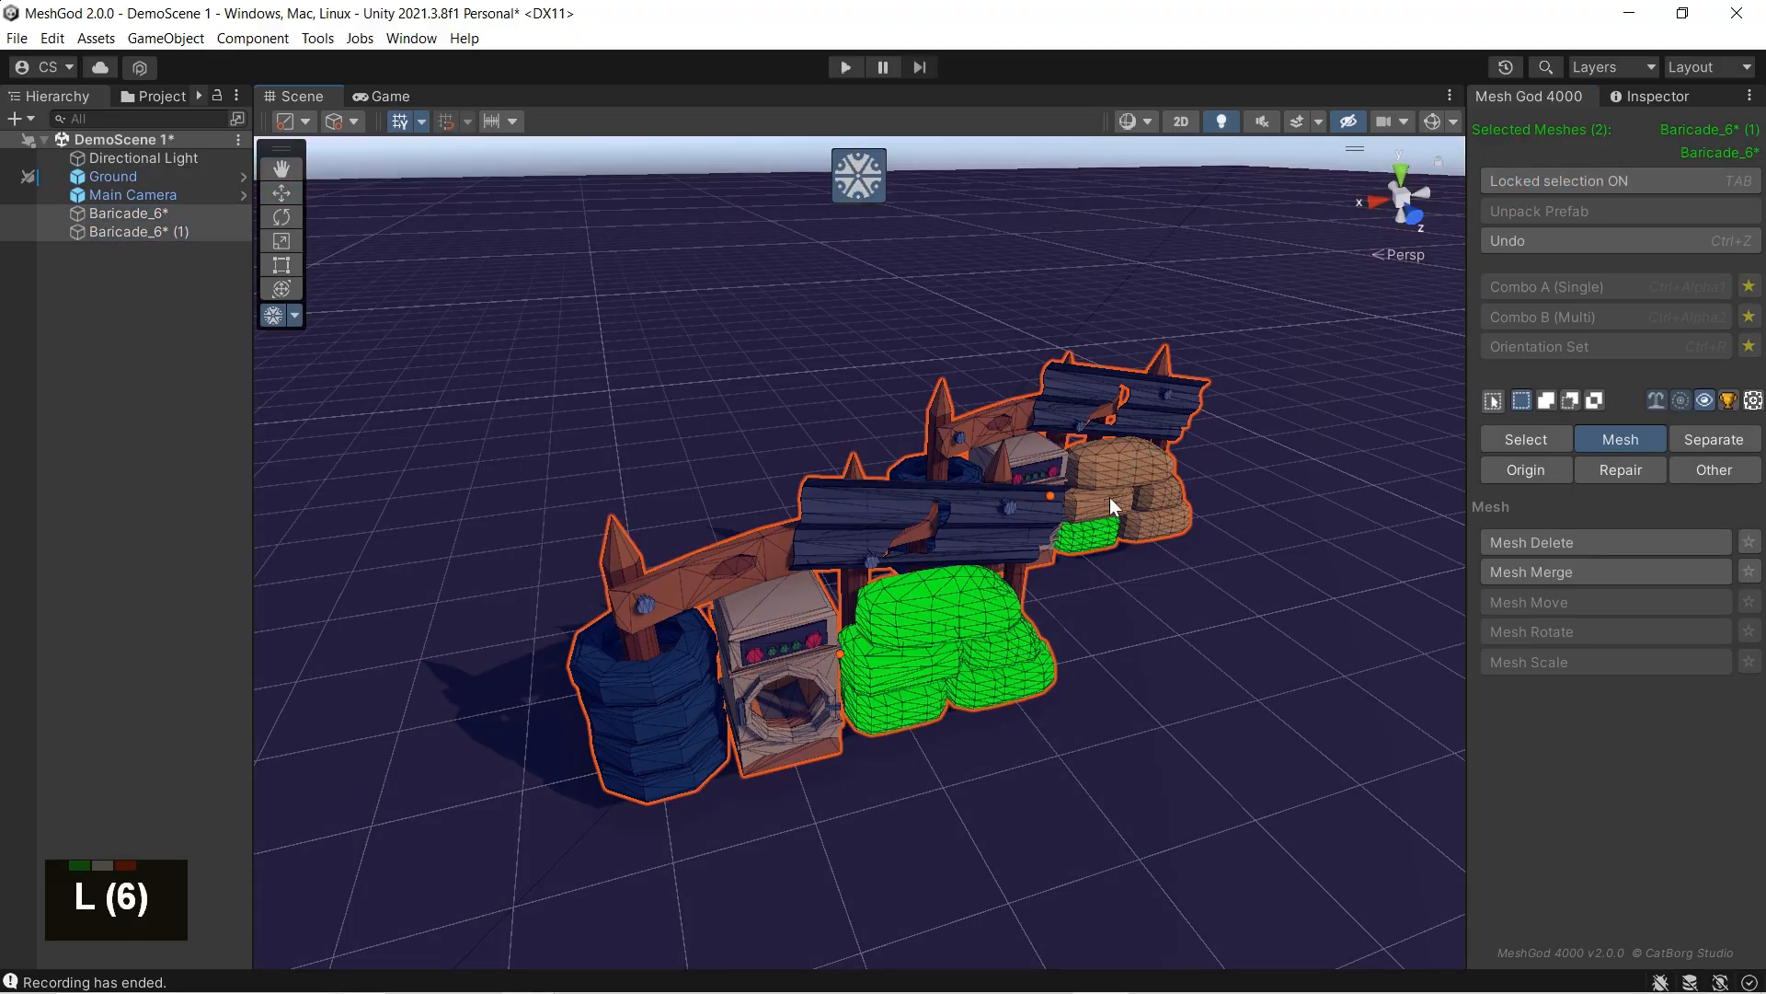
left_click(1567, 565)
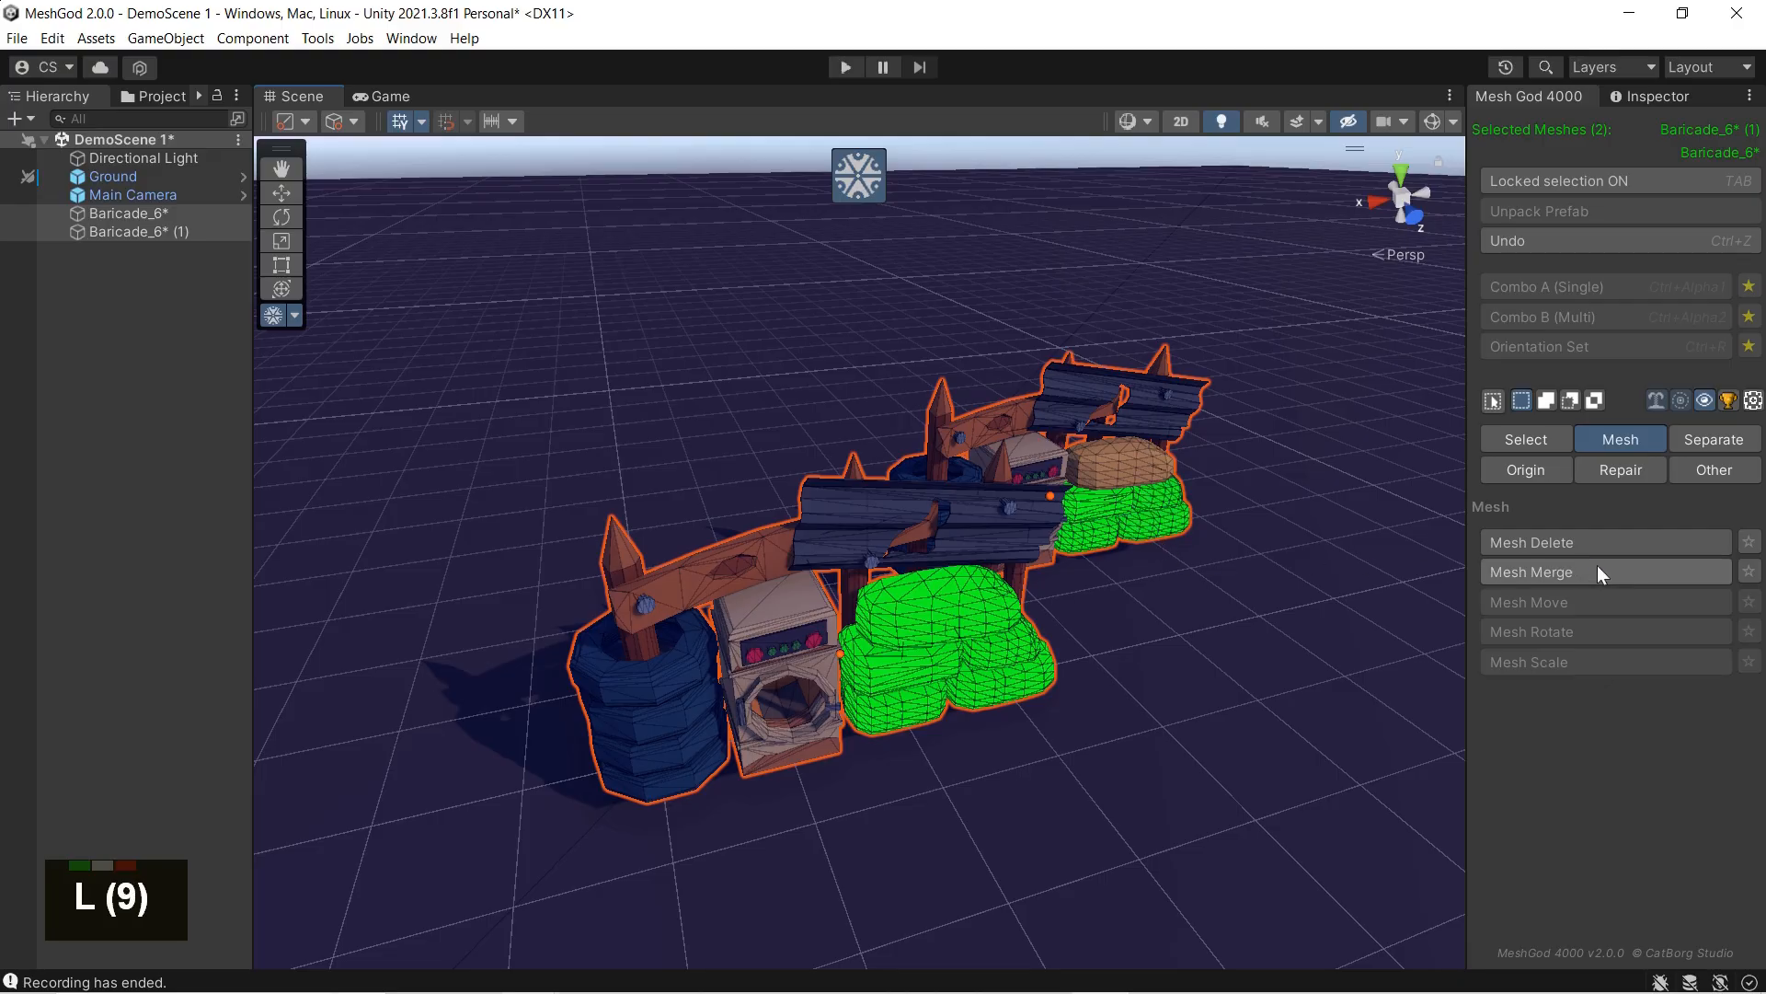
key("Tab")
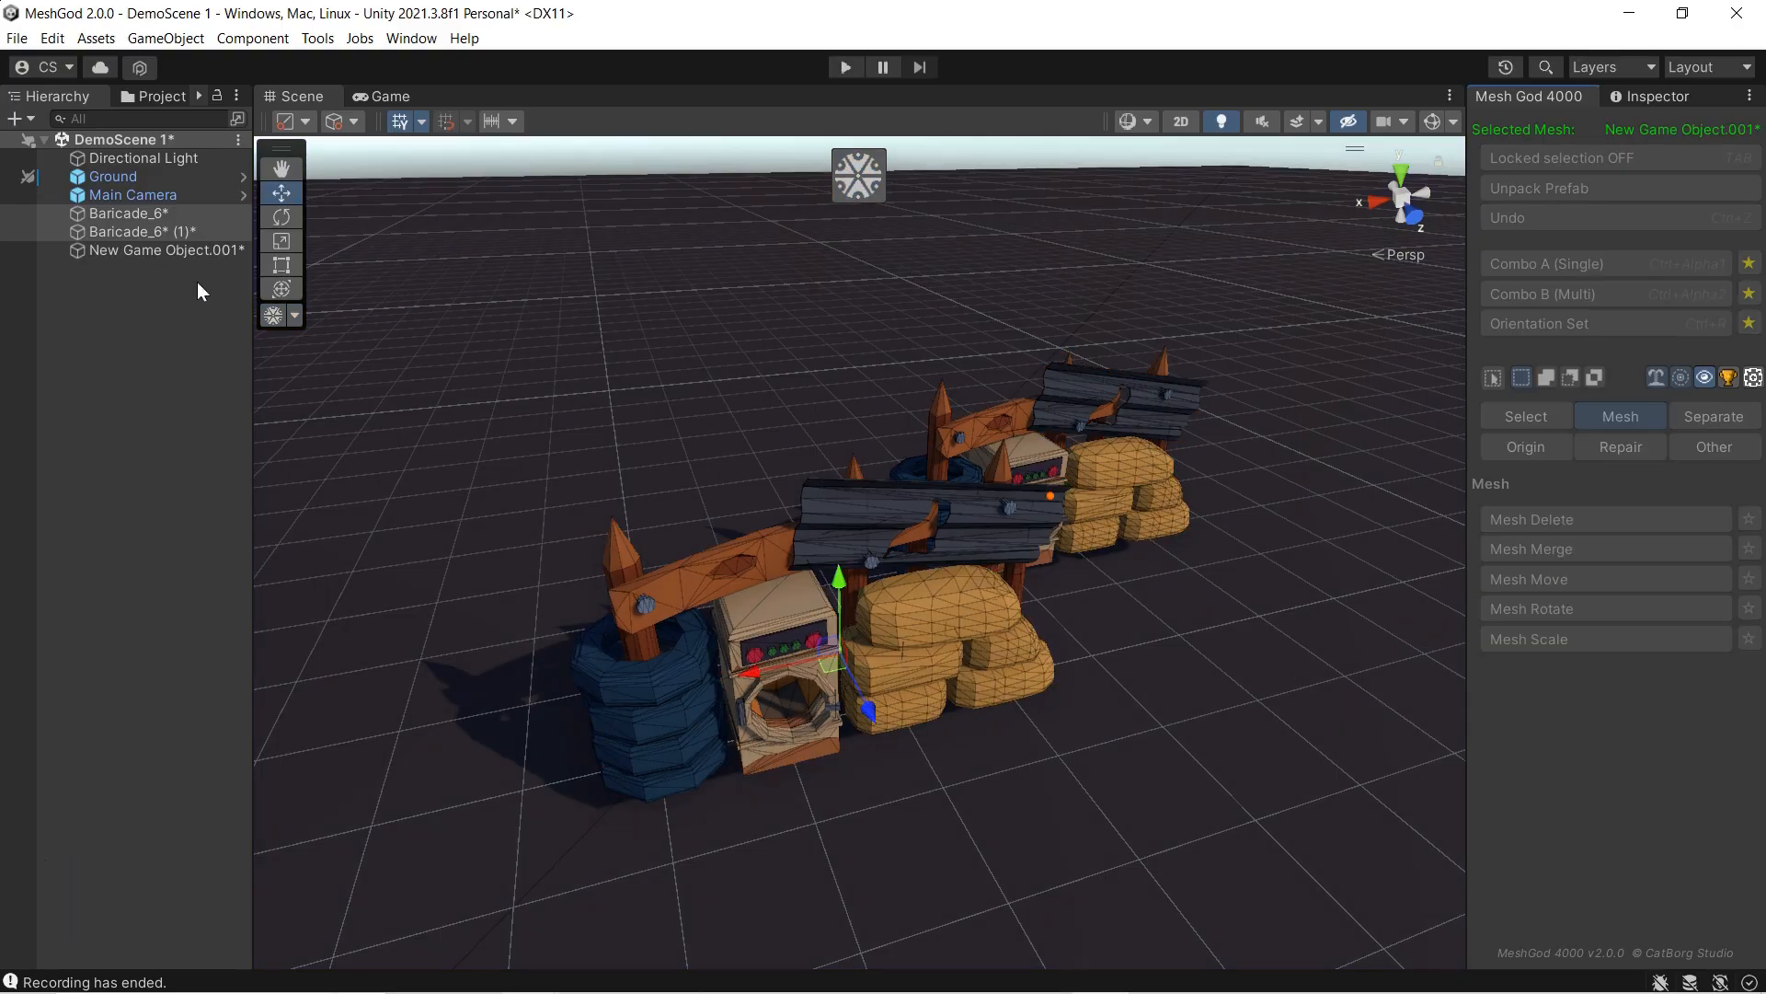
Step: Move the merged sandbag object away from the barricades, and undo both the move and the merge
left_click(191, 251)
left_click_drag(1058, 514, 1176, 562)
key("ctrl+z")
key("ctrl+z")
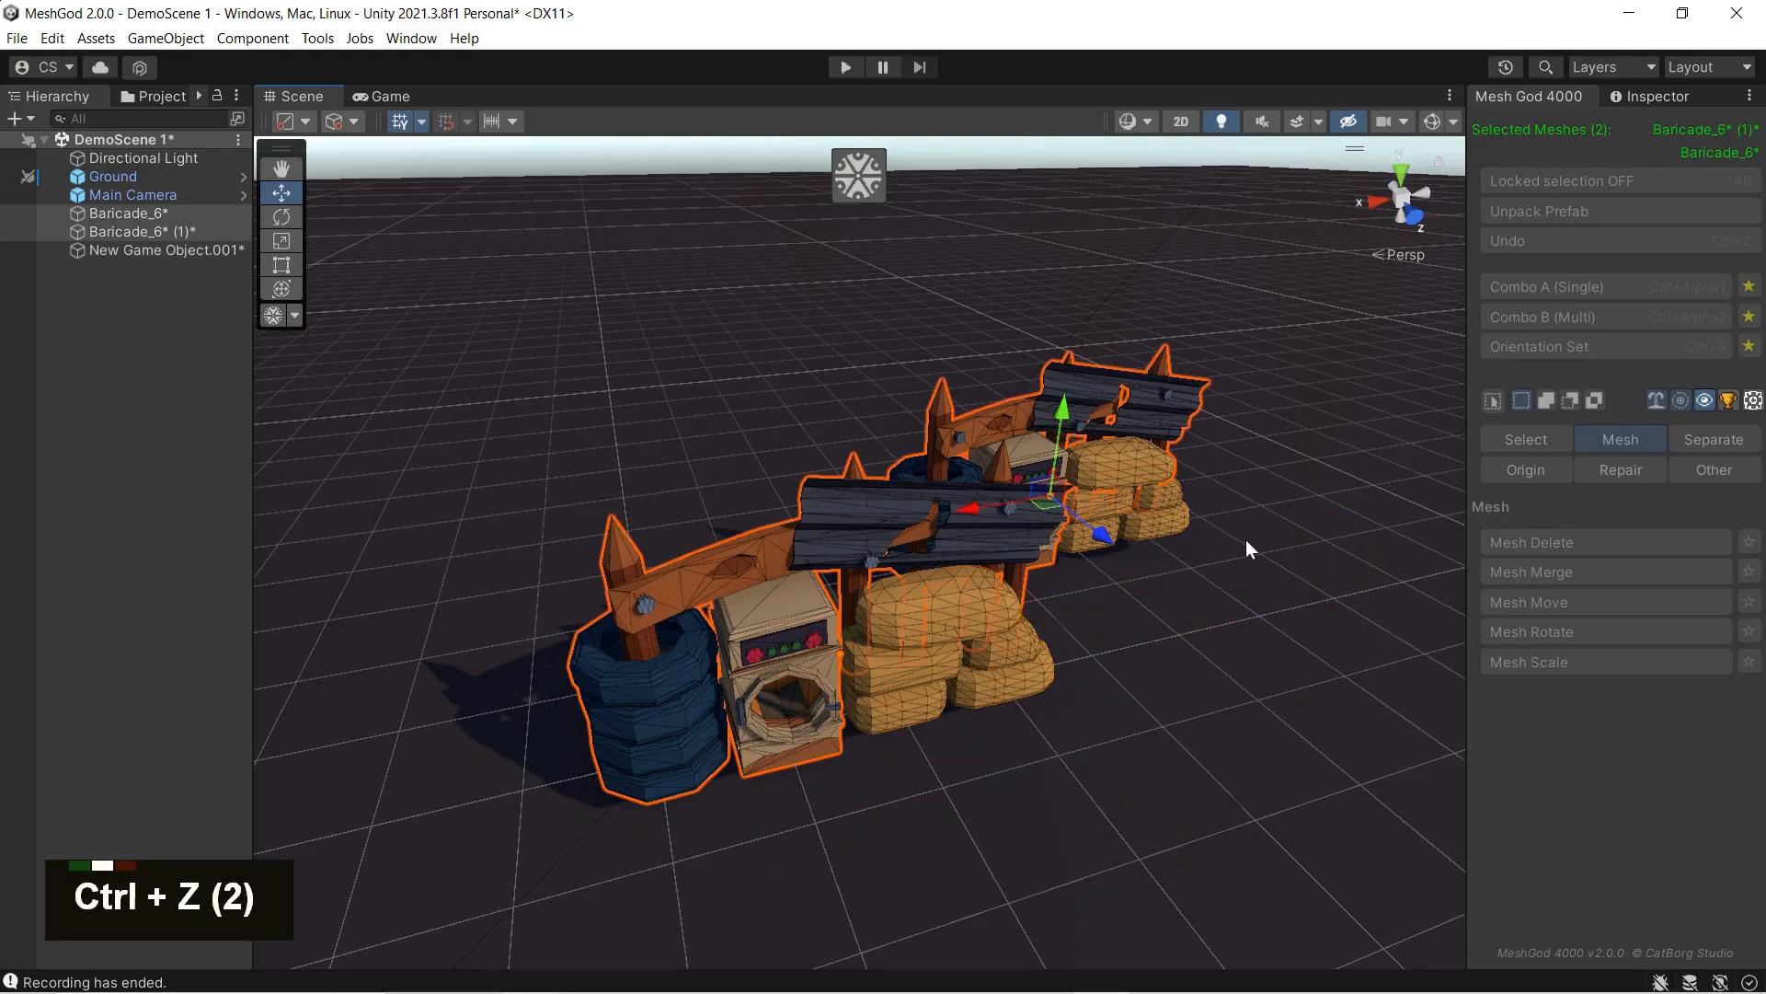
key("ctrl+z")
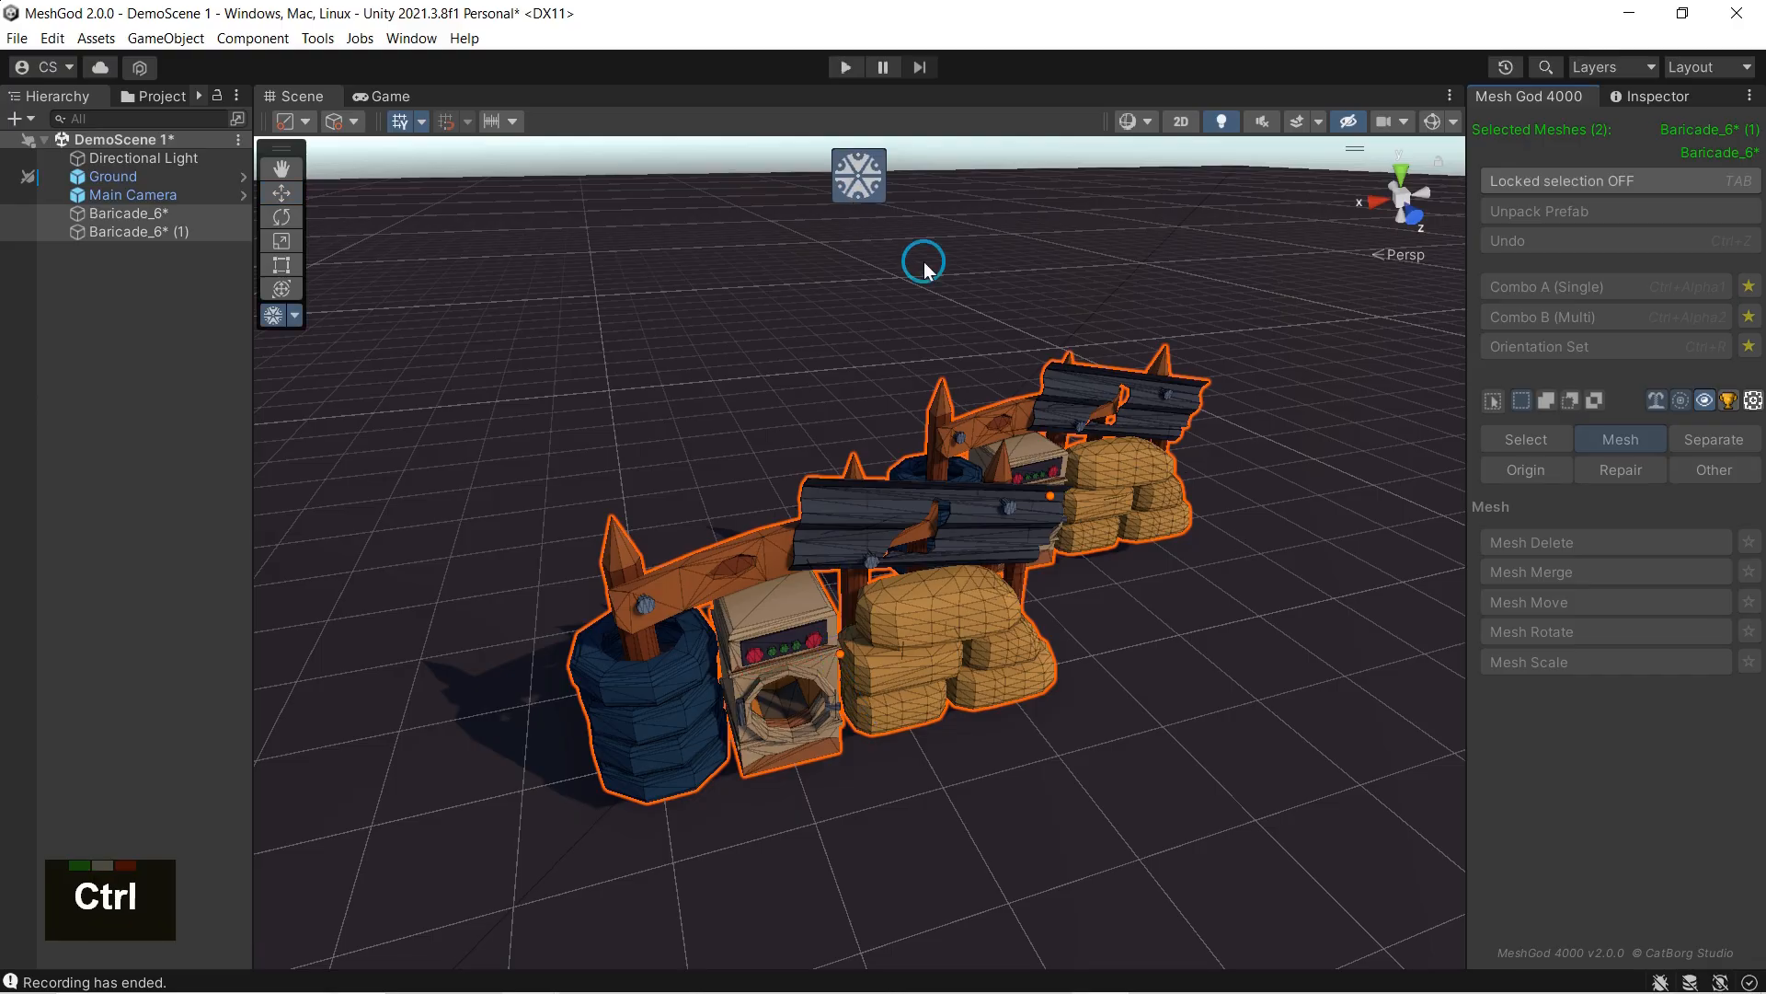
Step: Resume locked selection, add the rear barricade's top sandbag and the front tire stack, merge all selected parts into a new object, and exit MeshGod
left_click(1610, 181)
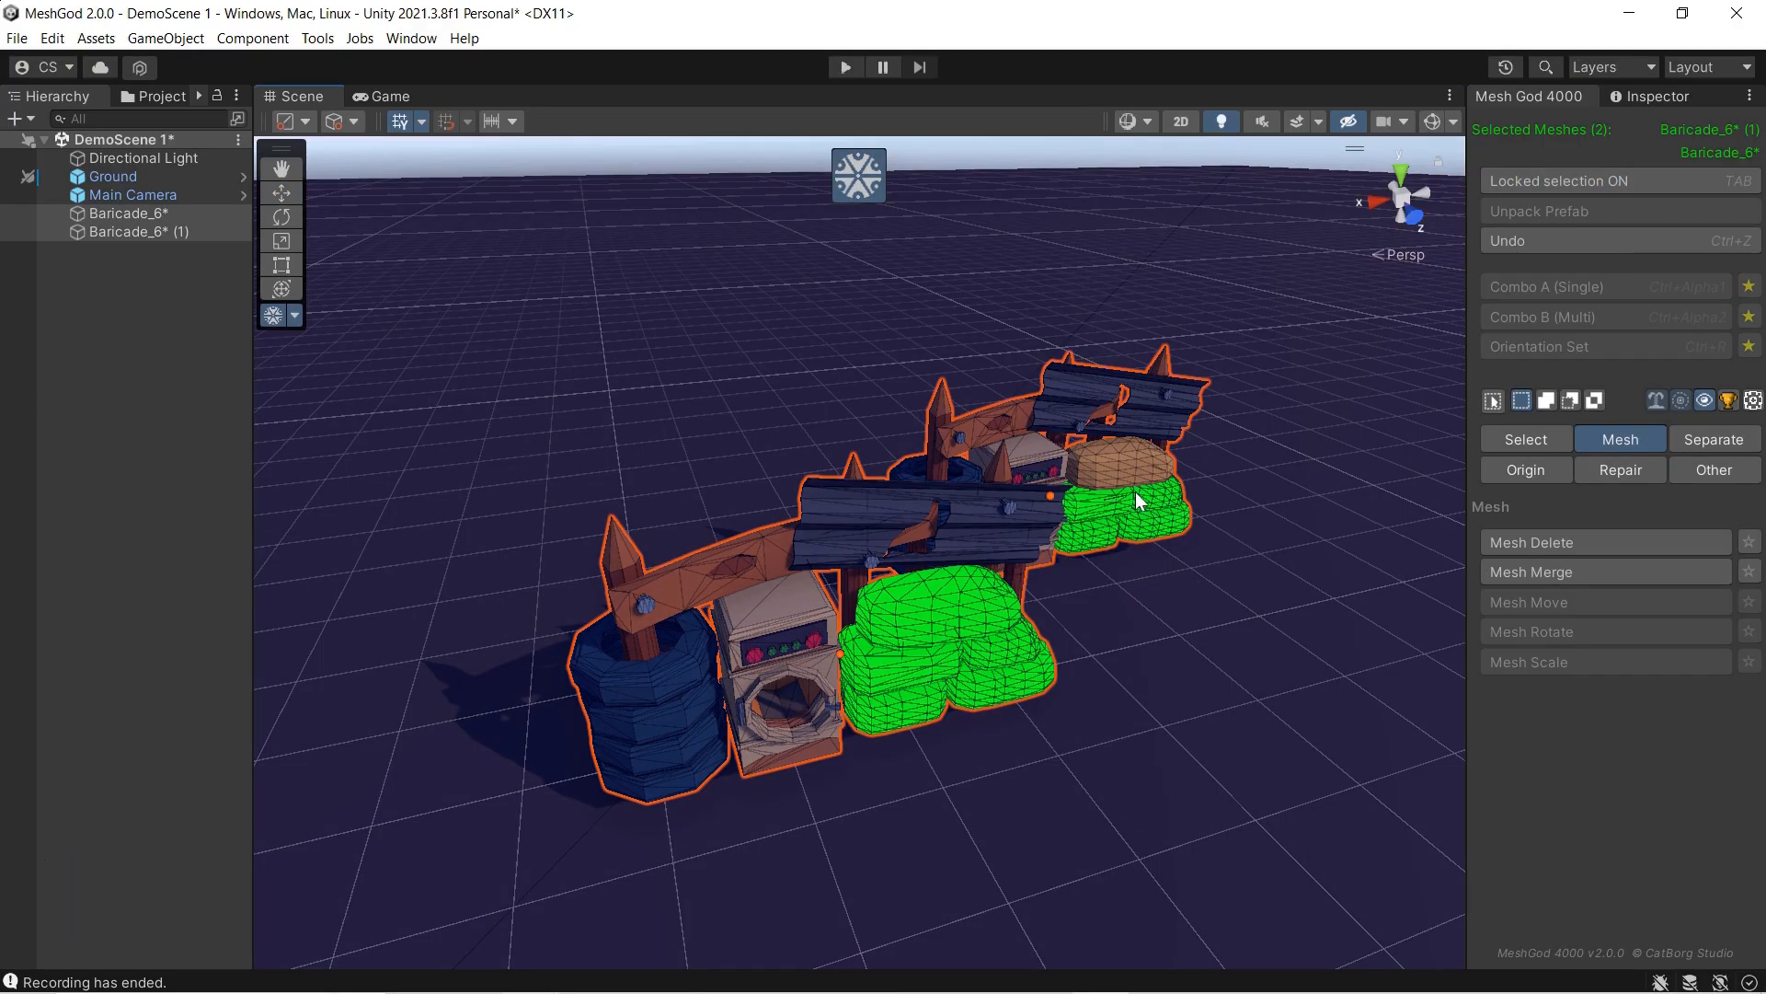
key("l")
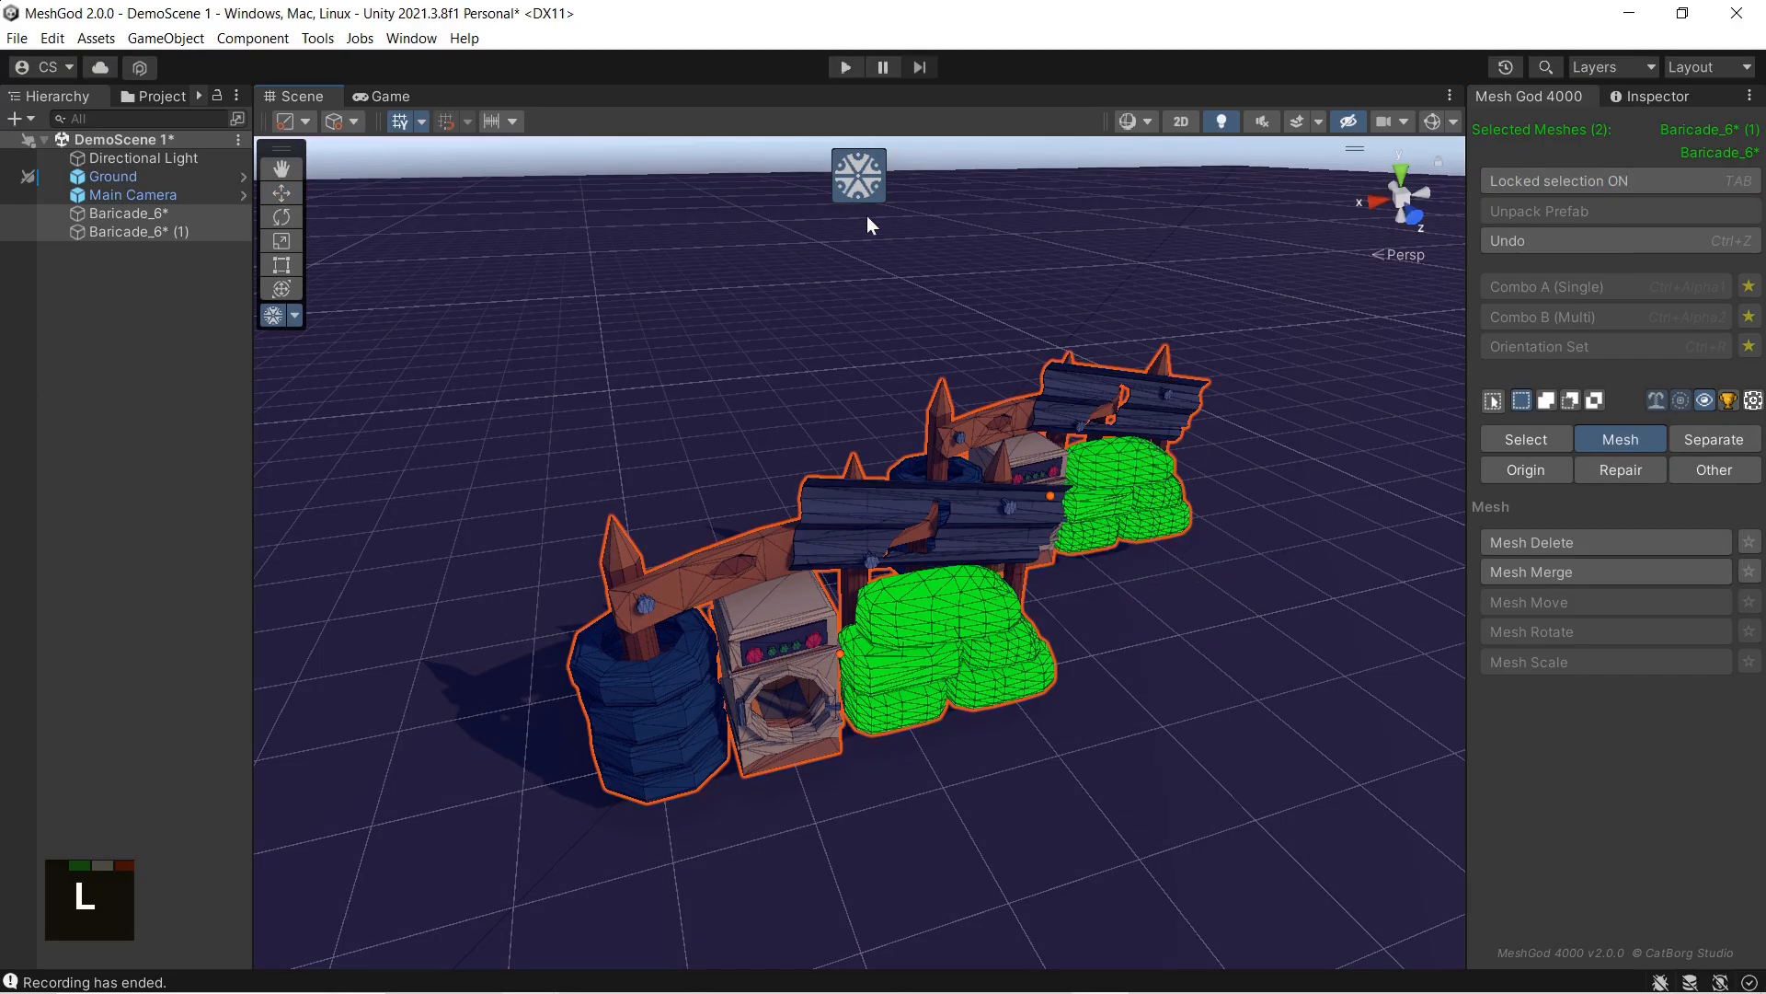
key("l")
key("l")
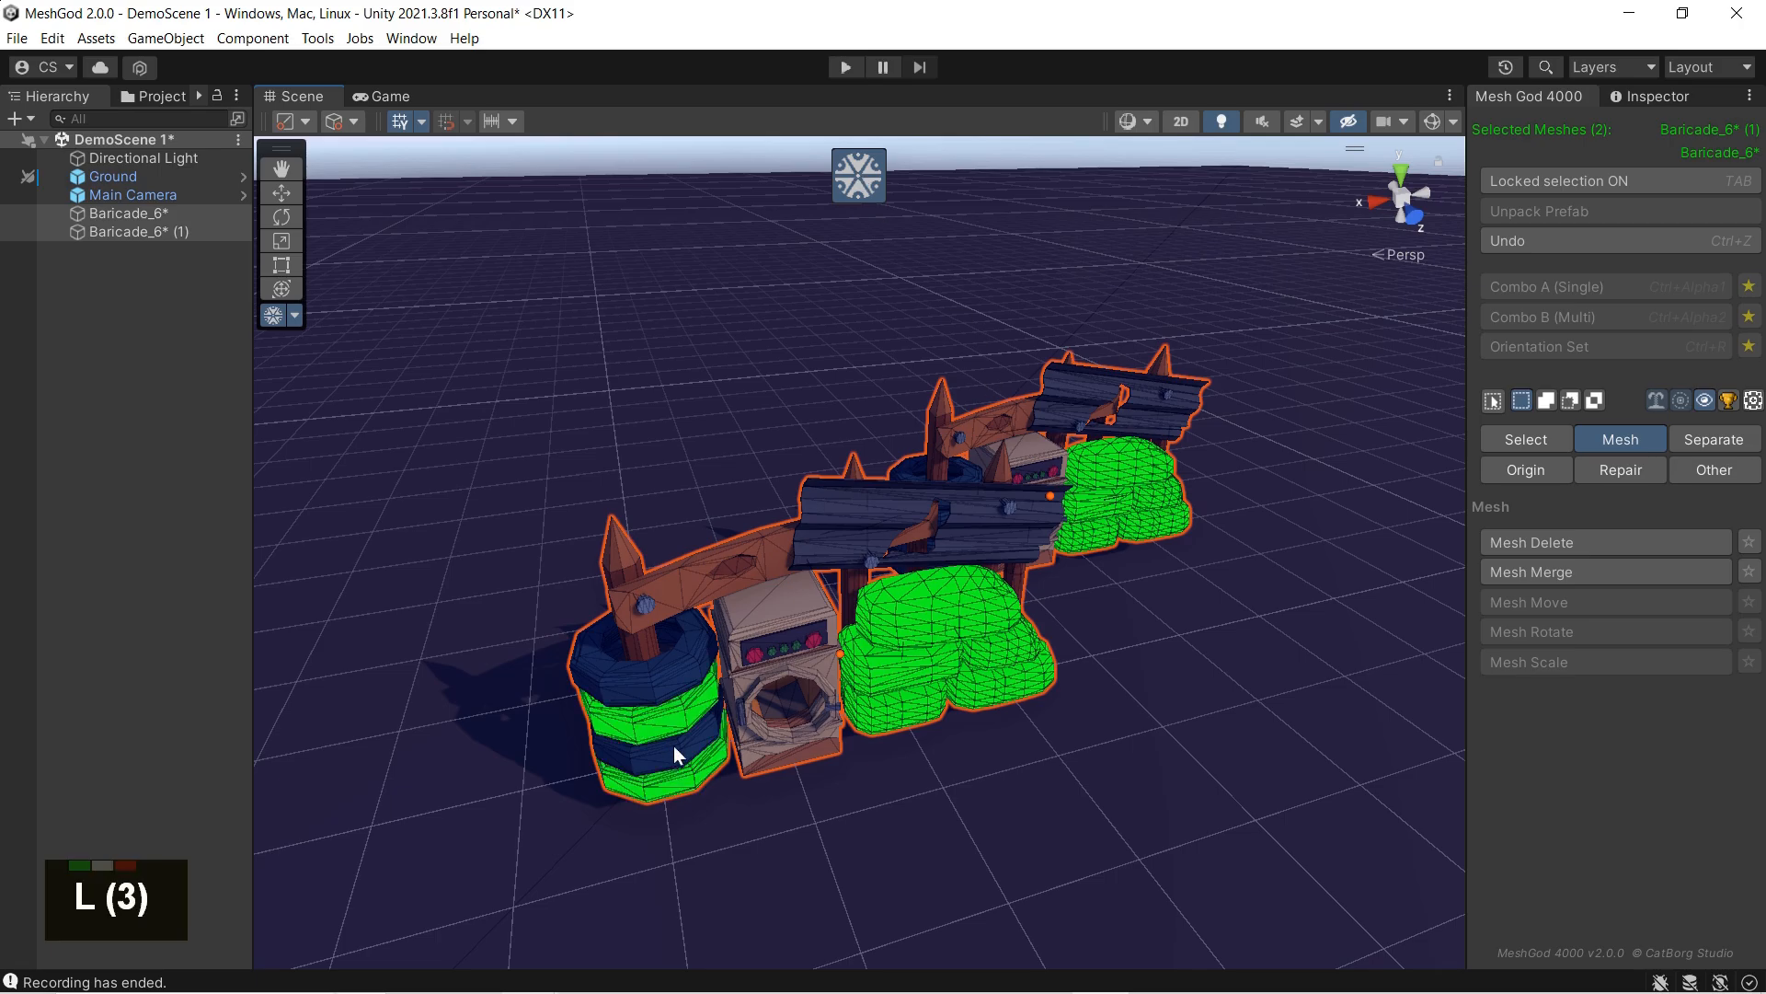
key("l")
key("l")
key("l")
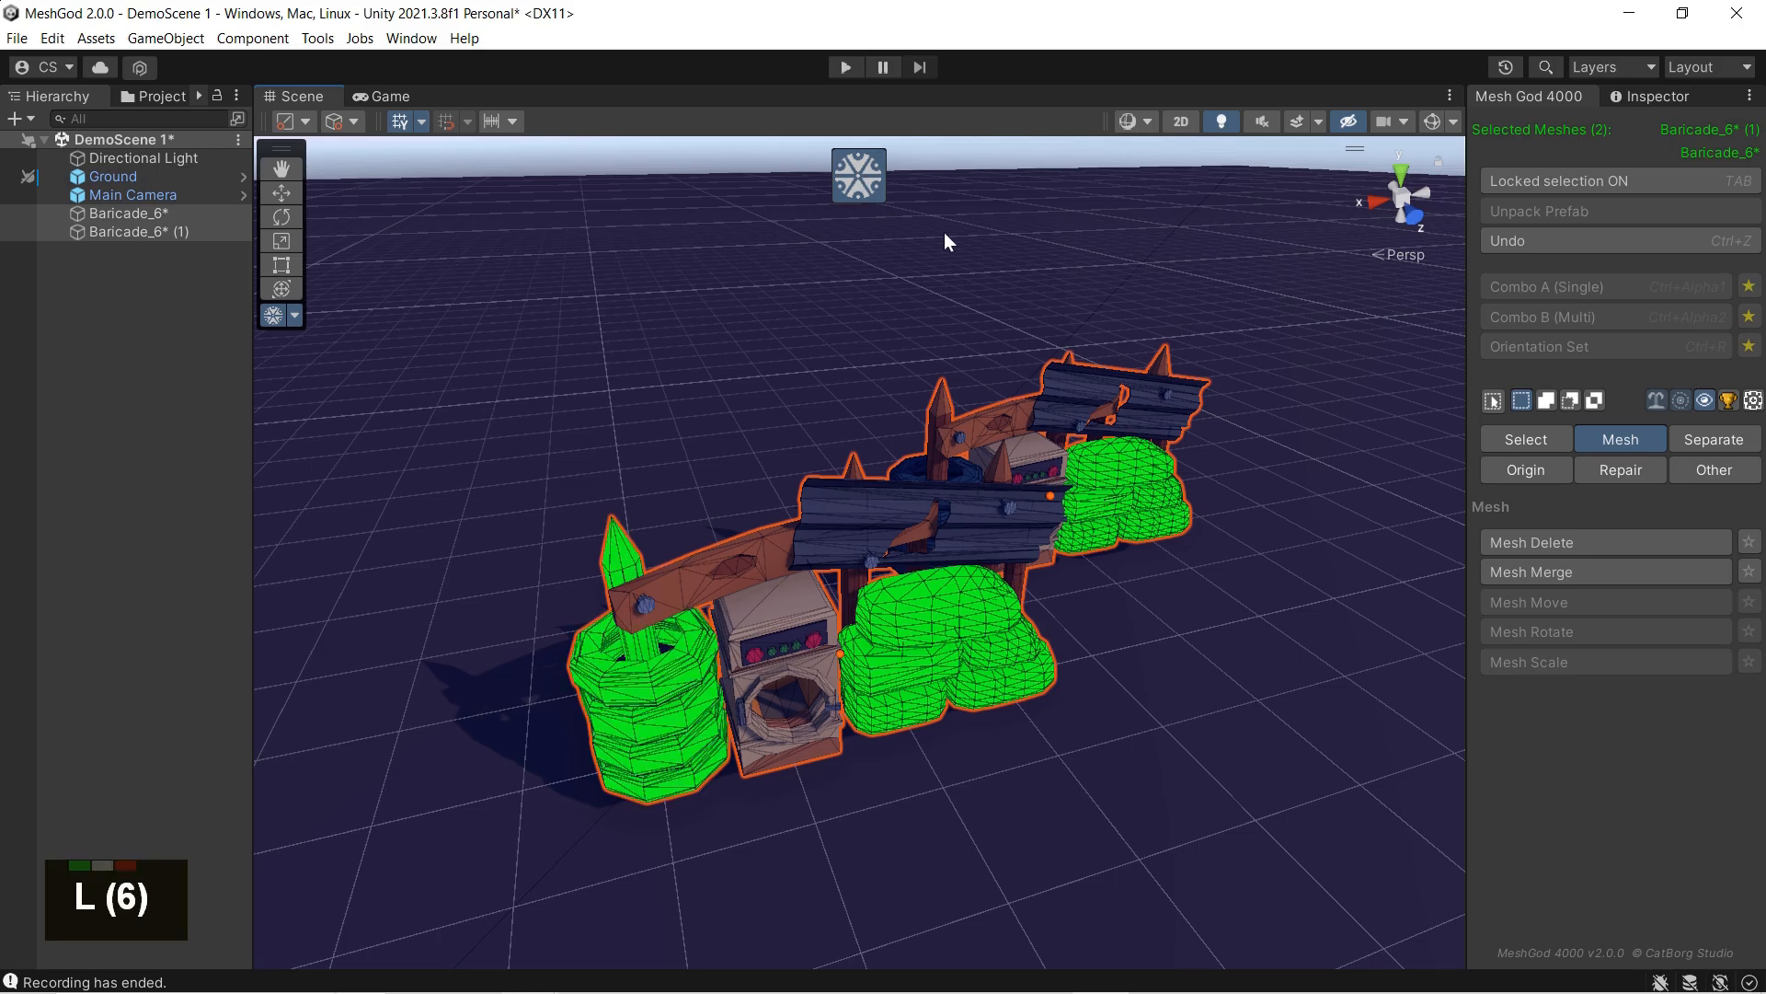
left_click(1545, 576)
left_click(881, 188)
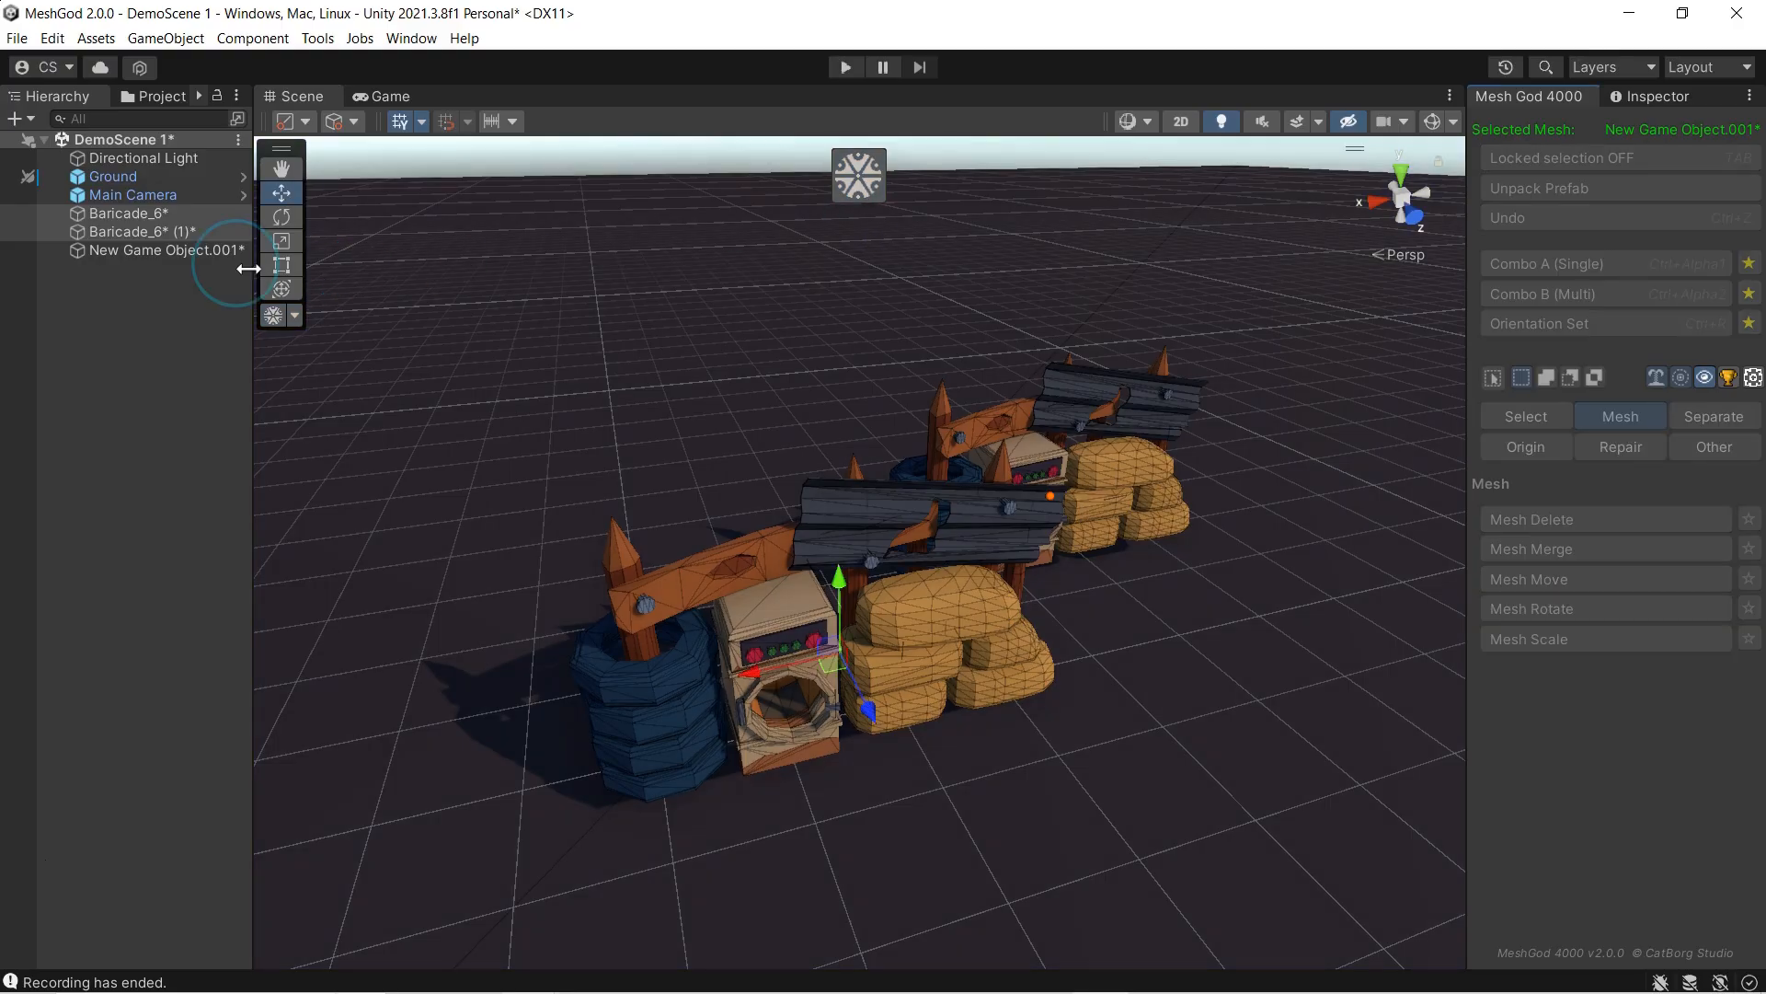
Step: Move the new object containing the tires and sandbags aside, and undo the move and the merge
left_click(216, 250)
left_click_drag(1053, 501, 1232, 623)
key("ctrl+z")
key("ctrl+z")
key("ctrl+z")
key("ctrl+z")
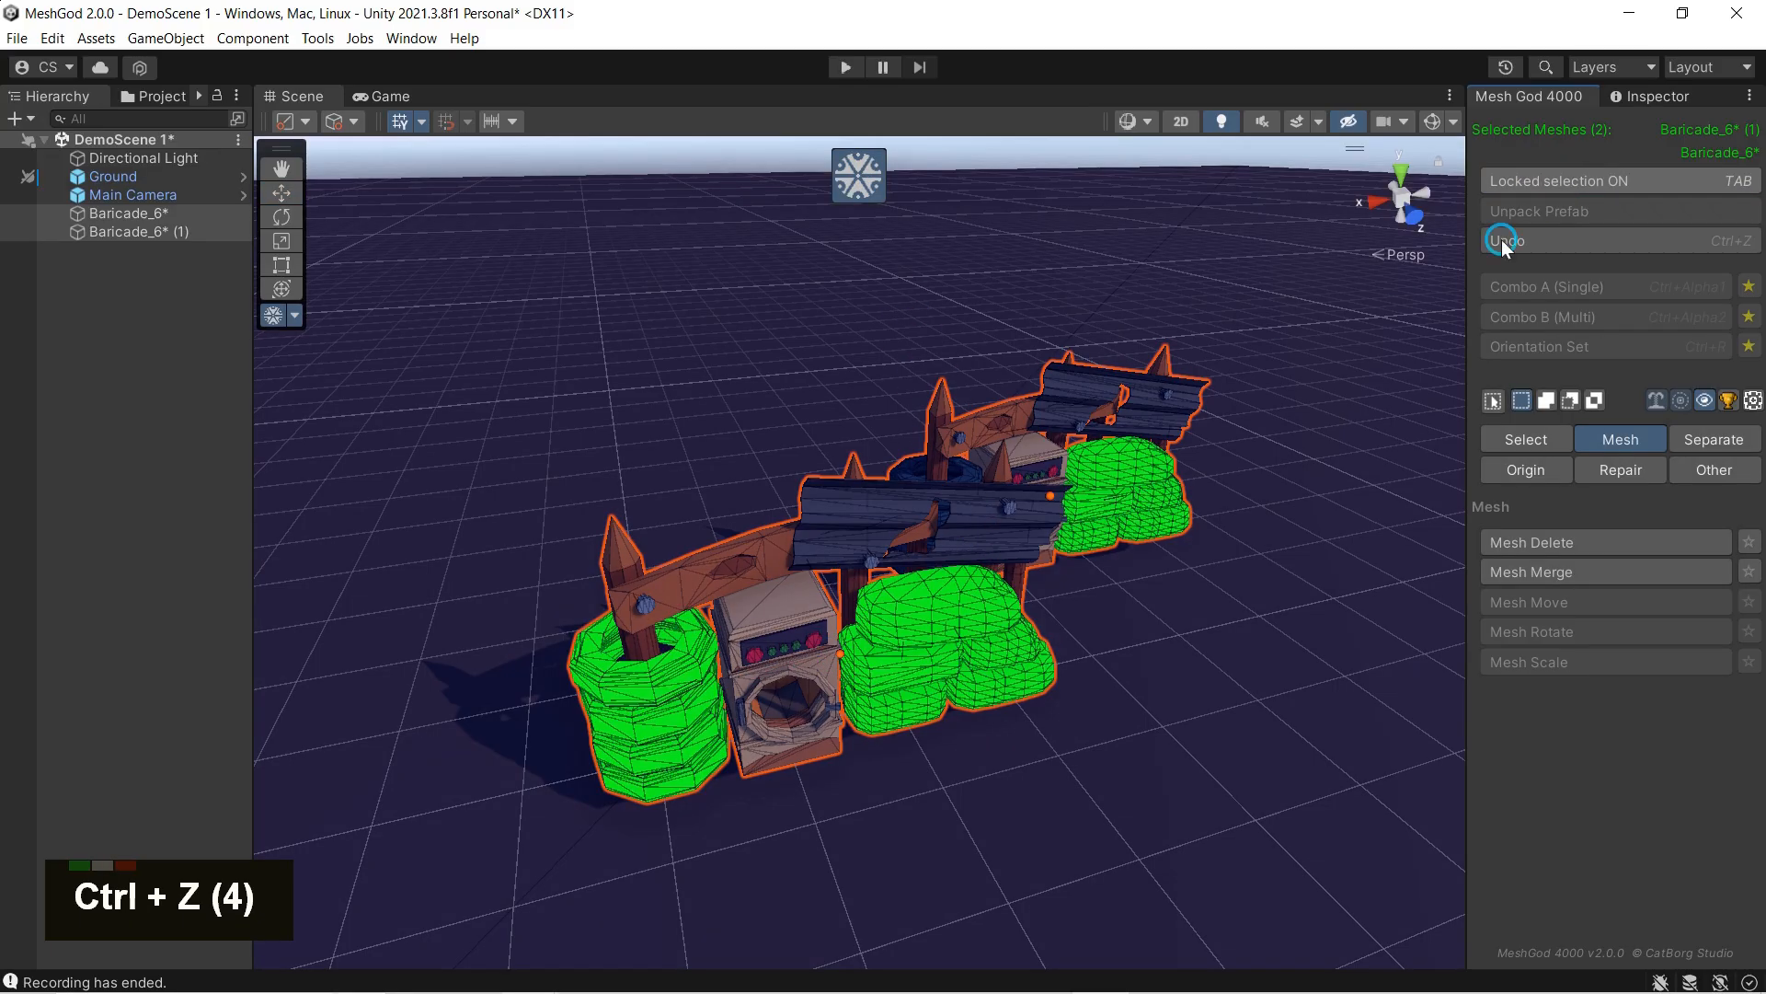
Step: Delete the selected front tires and both barricades' sandbags, exit MeshGod, and undo the deletion
left_click(1539, 545)
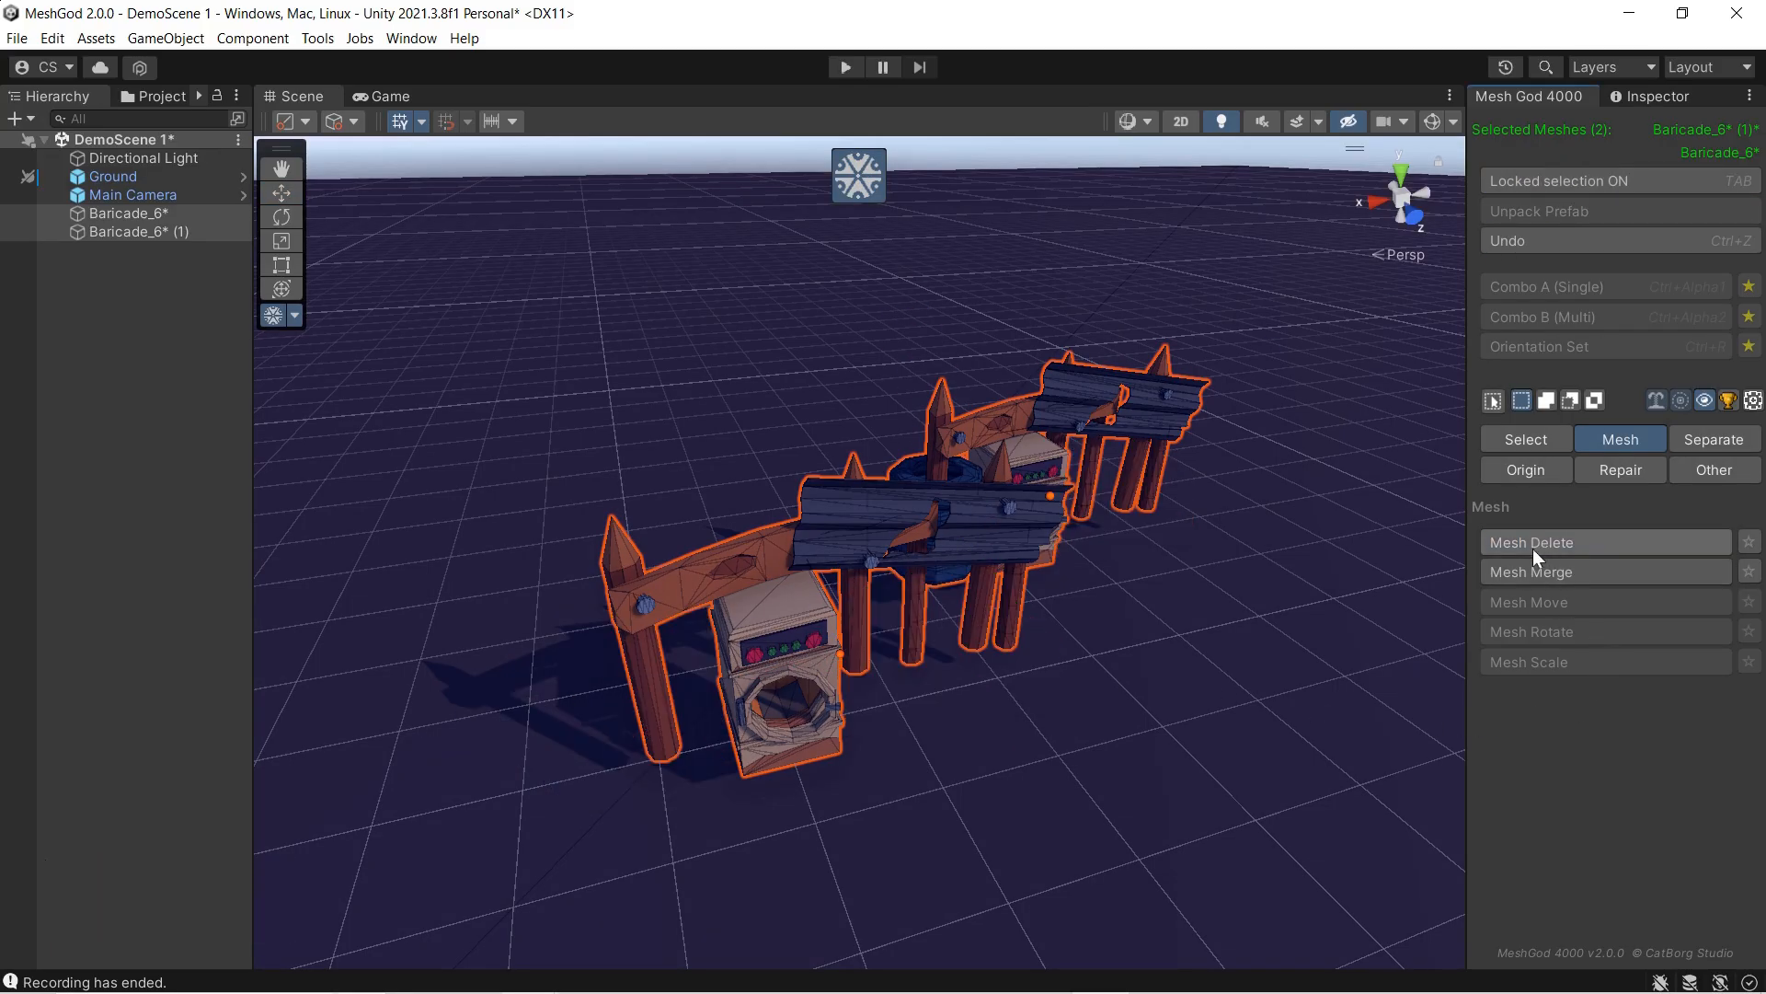
left_click(859, 180)
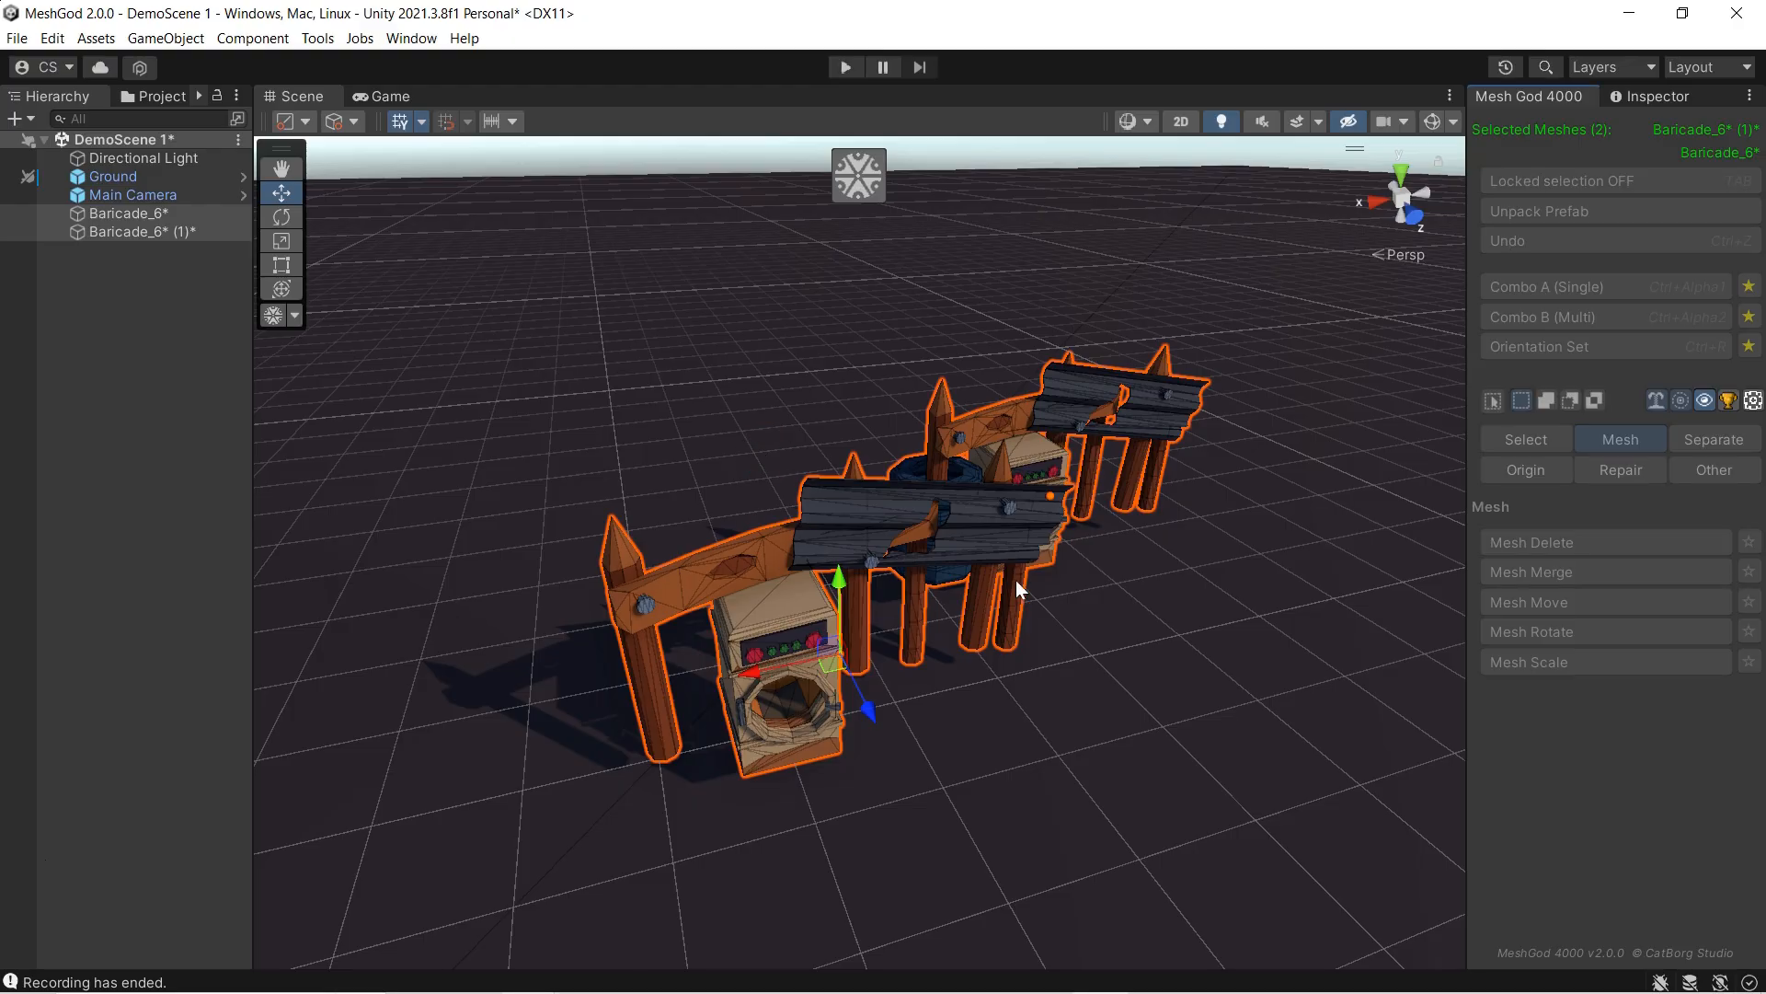
middle_click_drag(1017, 579, 860, 513)
right_click_drag(861, 513, 714, 496)
middle_click_drag(887, 525, 854, 565)
right_click_drag(853, 565, 901, 564)
middle_click_drag(902, 565, 1051, 517)
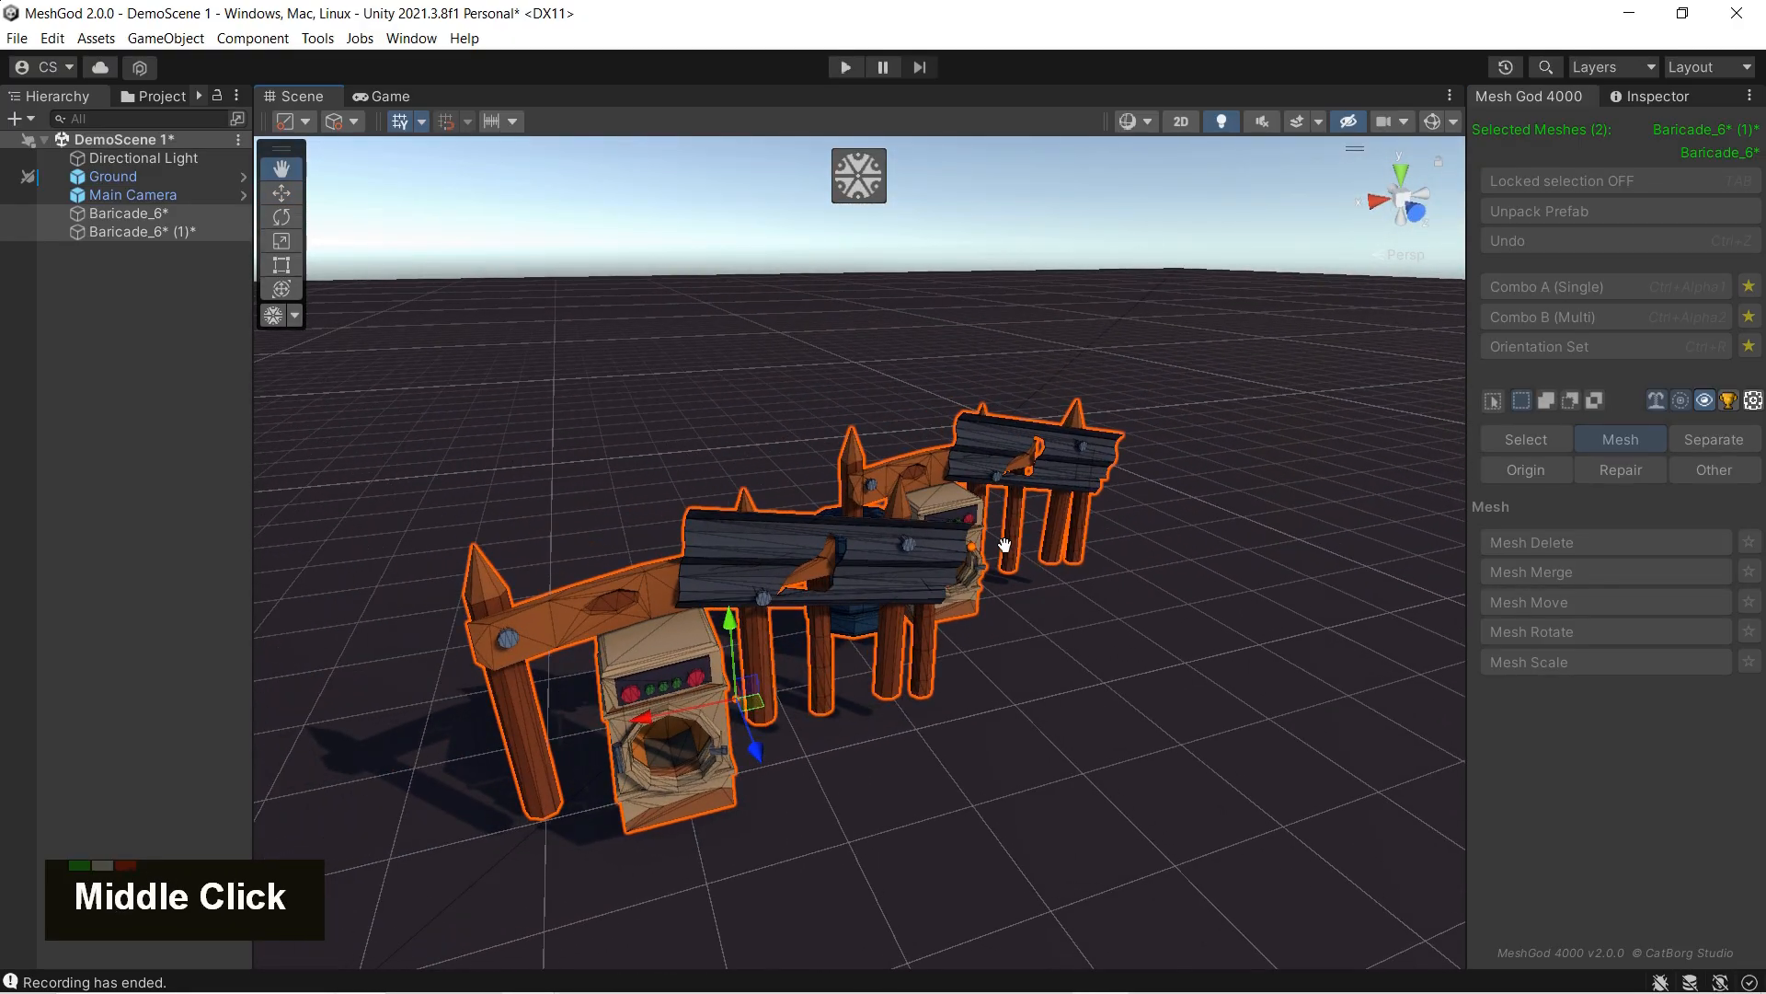
key("ctrl+z")
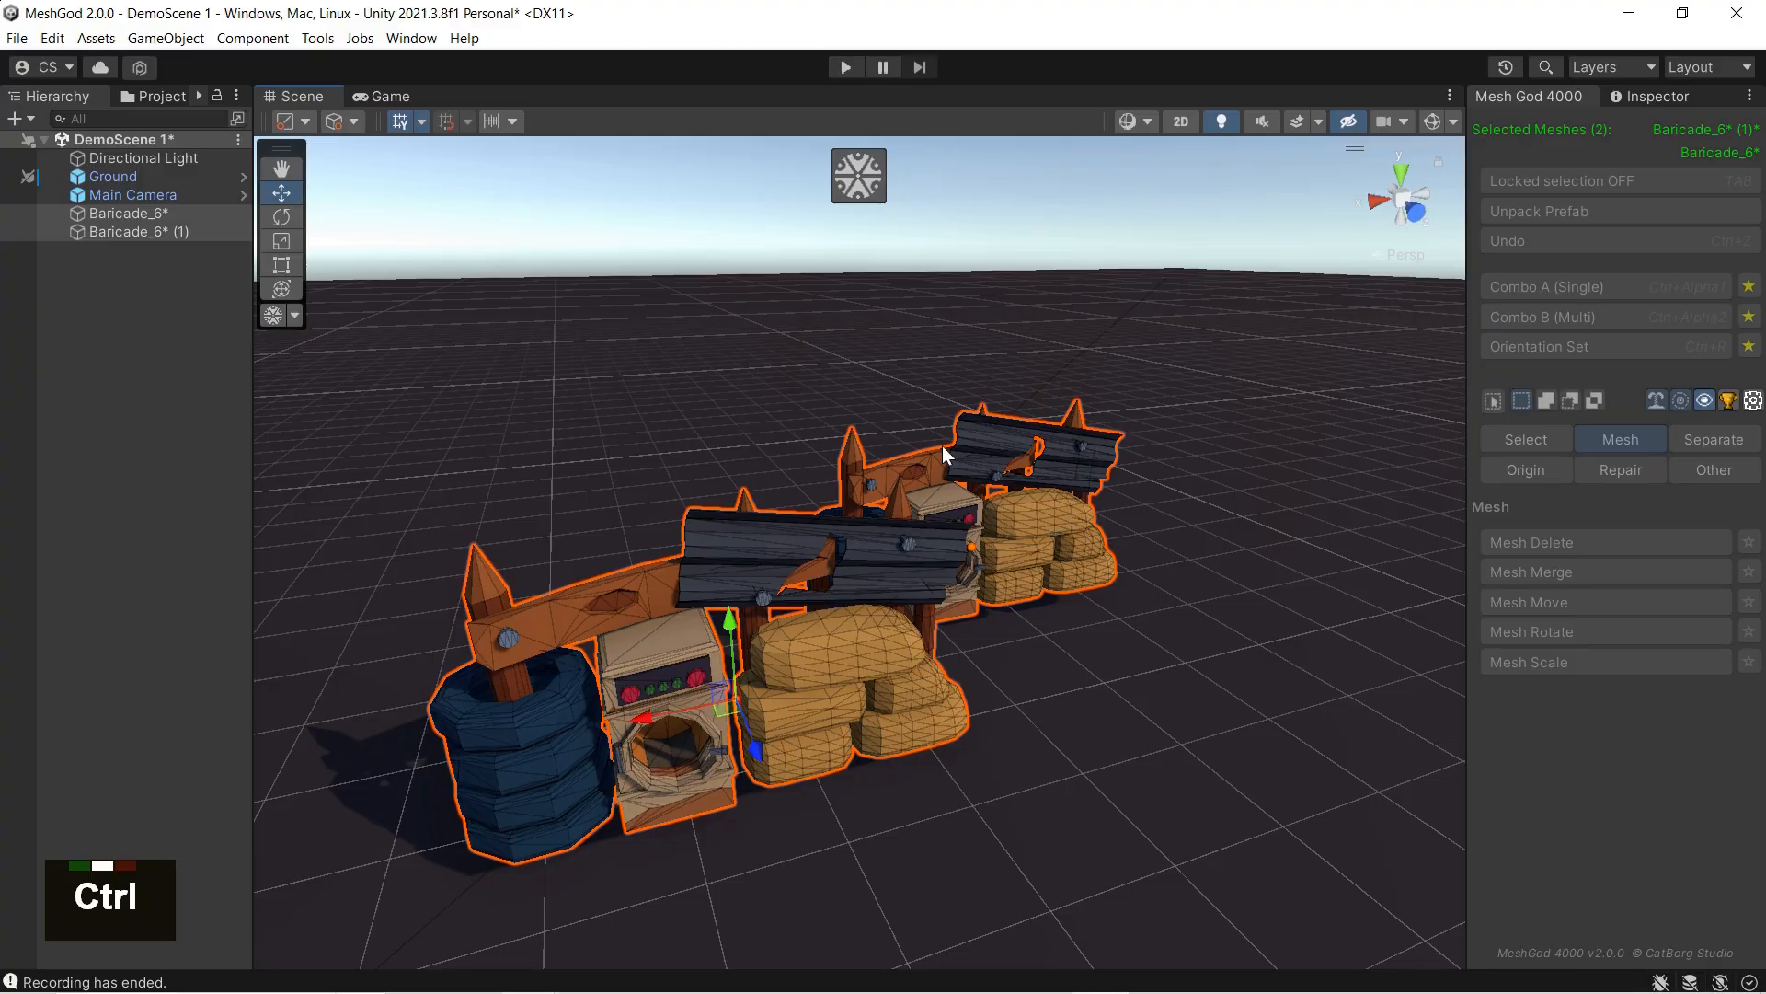
Step: Restart MeshGod with locked selection, reselect only the front sandbags and the rear barricade's top sandbag, delete them, and undo the deletion
middle_click_drag(506, 390, 552, 390)
left_click(863, 172)
left_click(1518, 183)
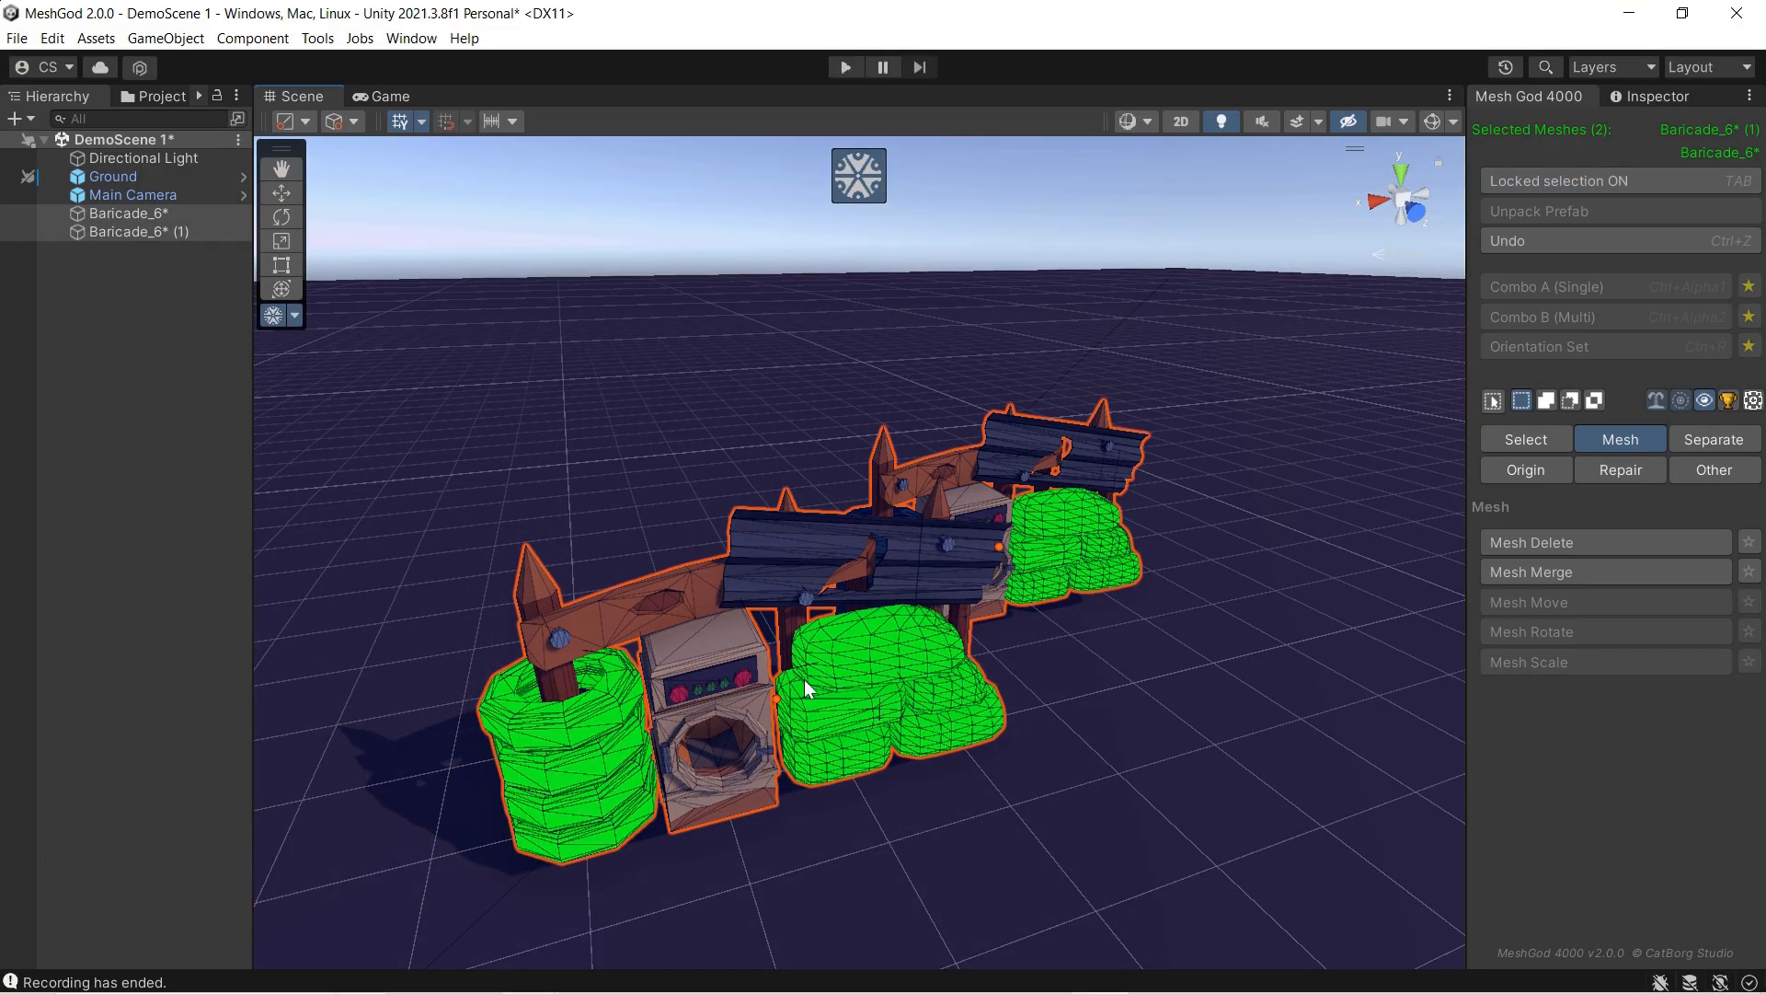
key("ctrl+a")
key("l")
key("l")
key("l")
key("l")
key("l")
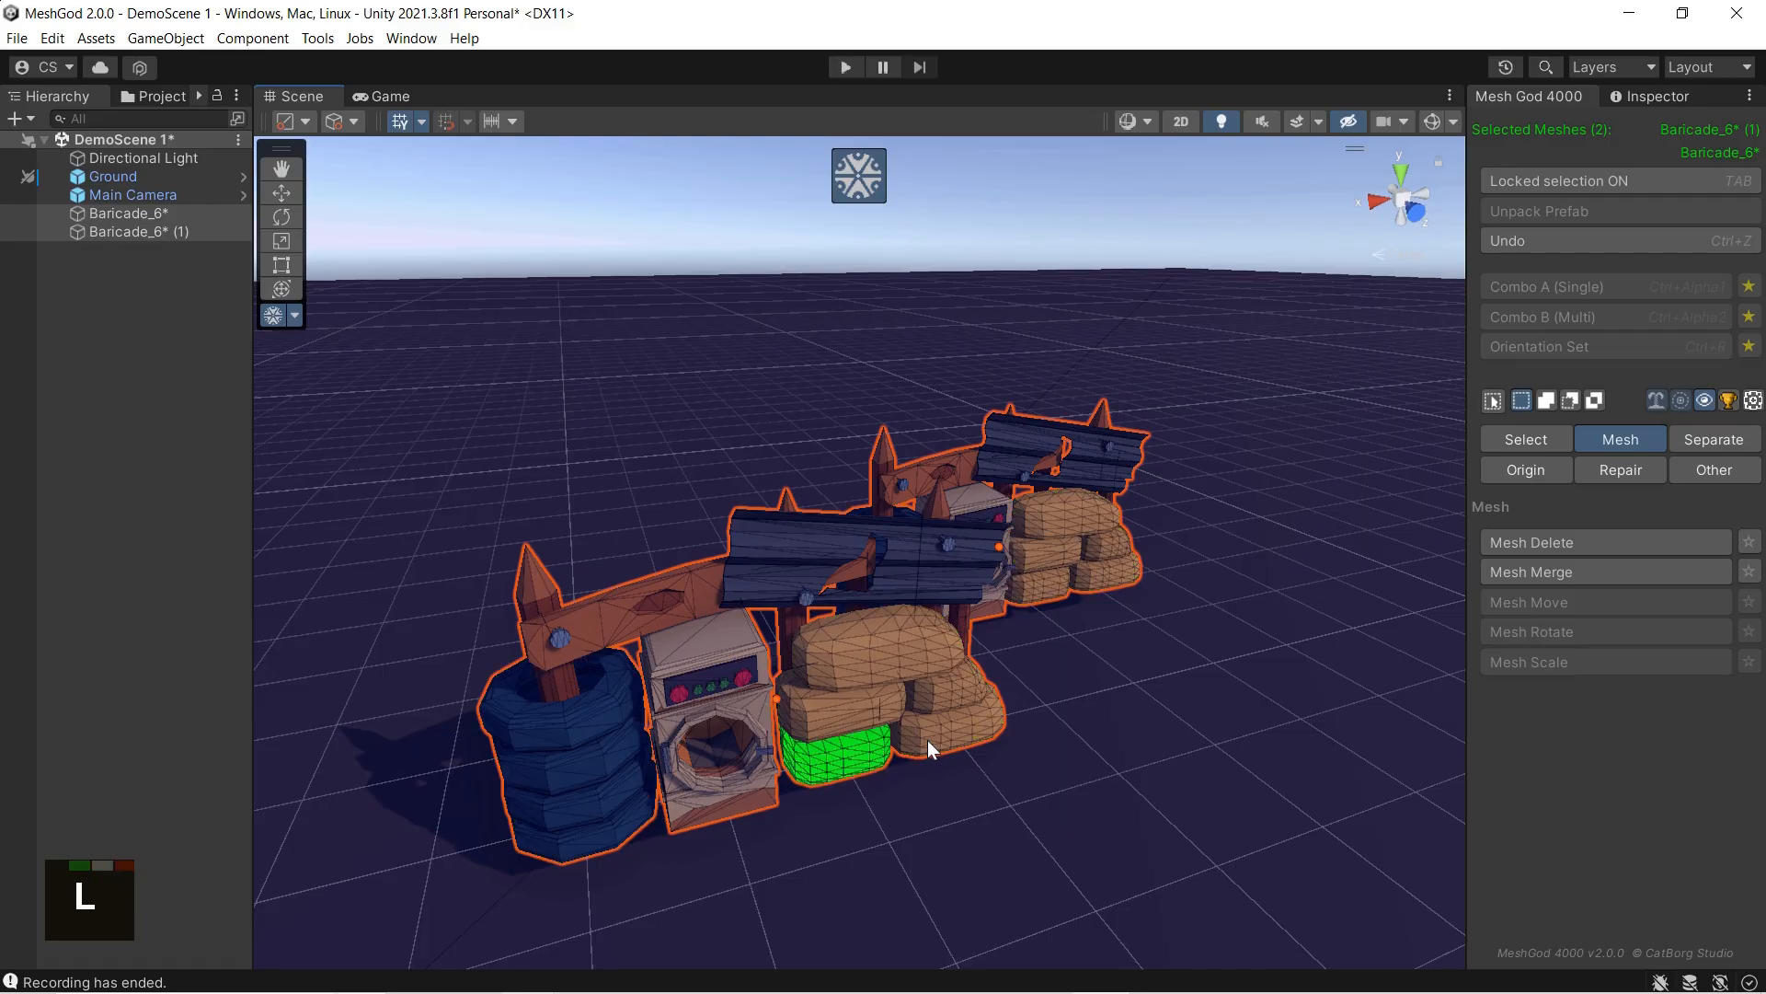
key("l")
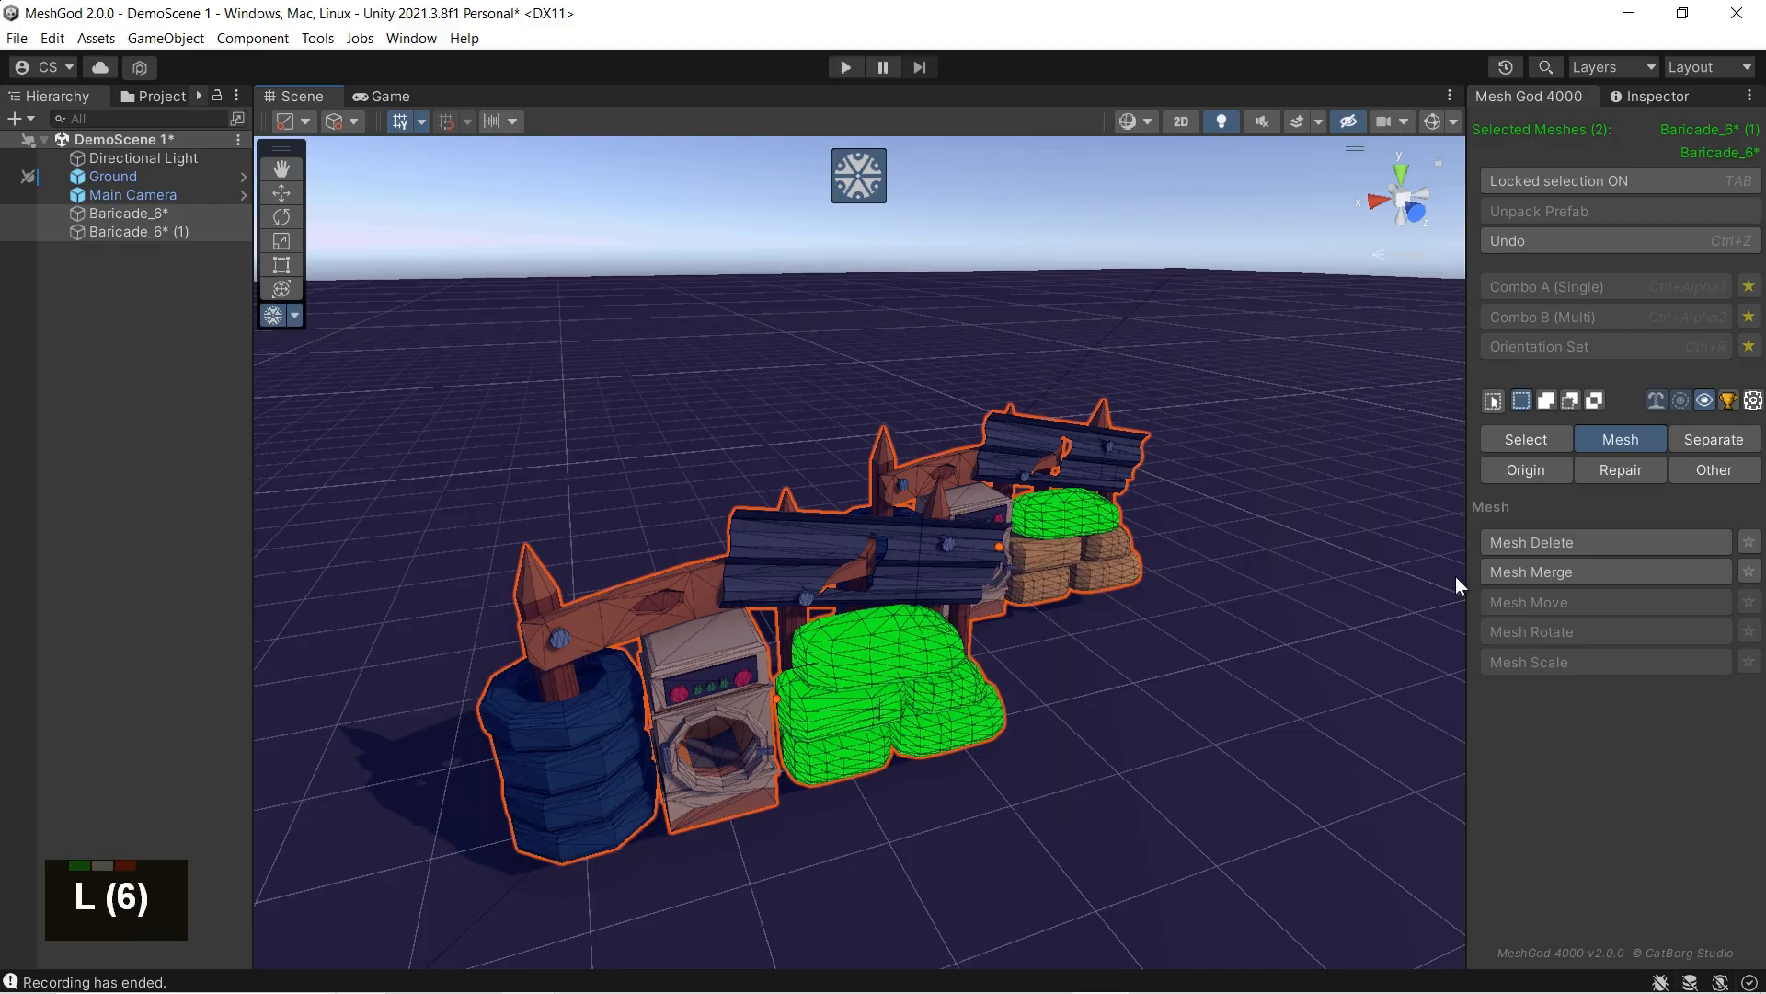
left_click(1536, 542)
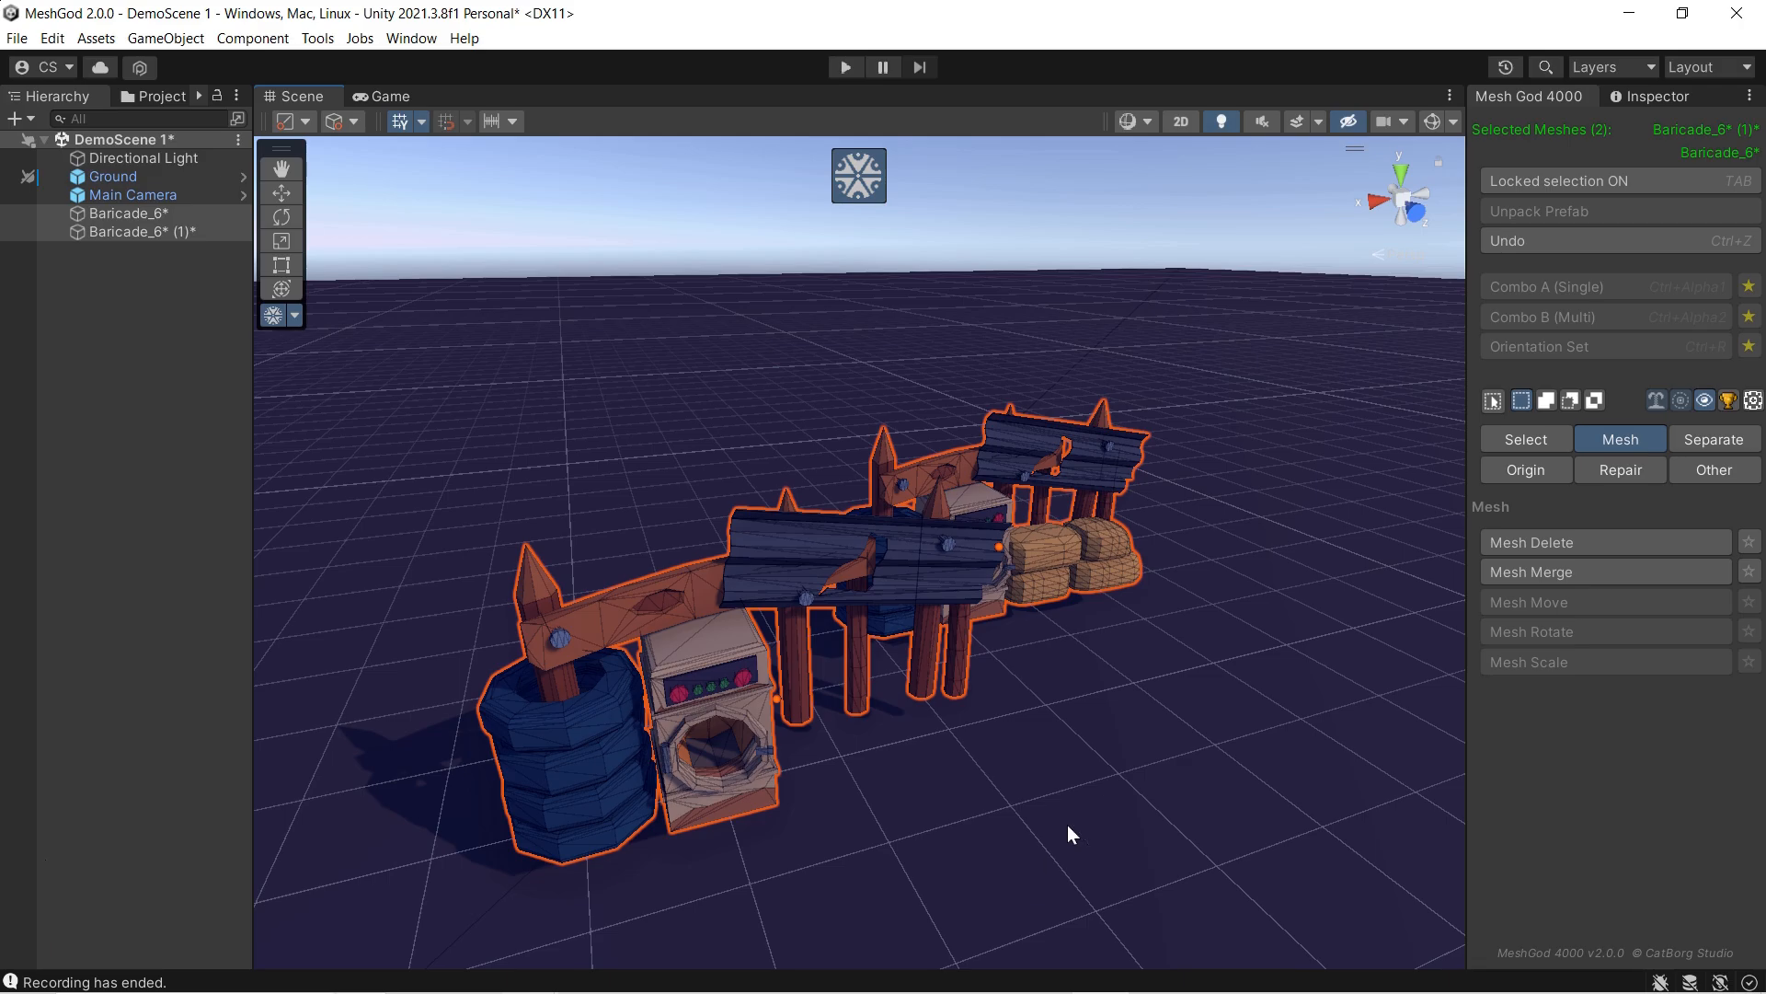
key("ctrl+z")
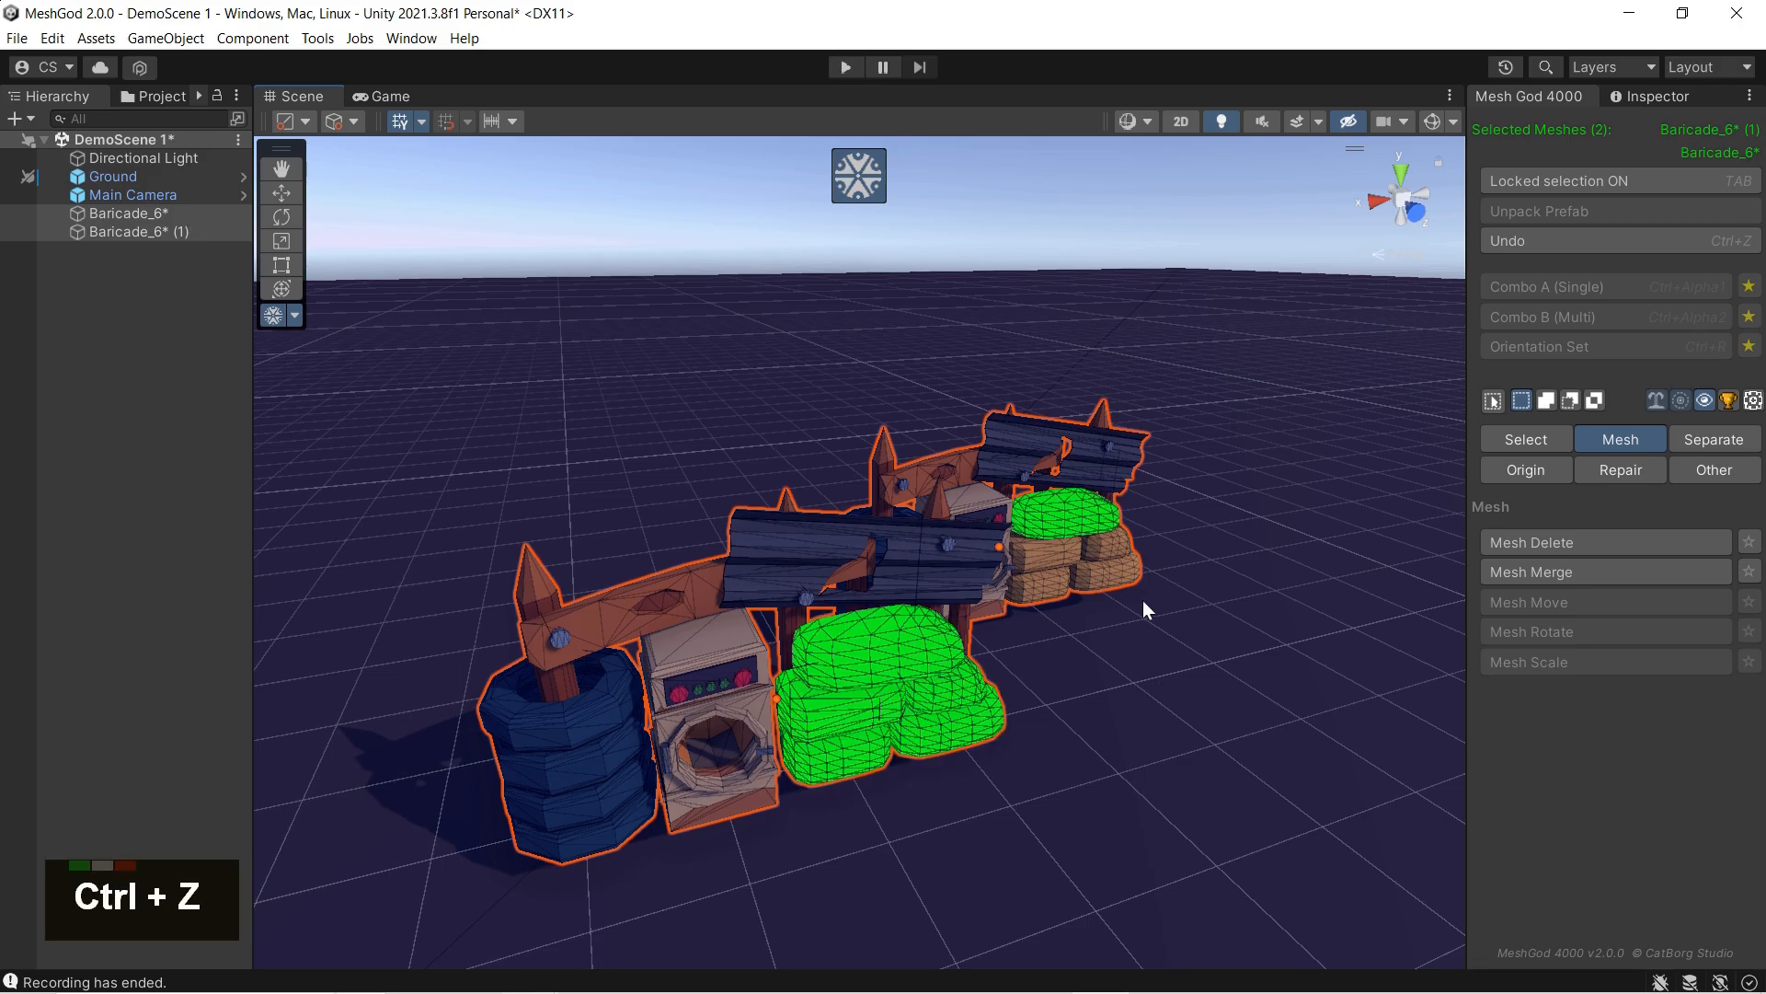
Step: Clear the selection, delete the front tire stack with its post and the rear barricade's top and right-hand sandbags, and exit MeshGod
key("ctrl+a")
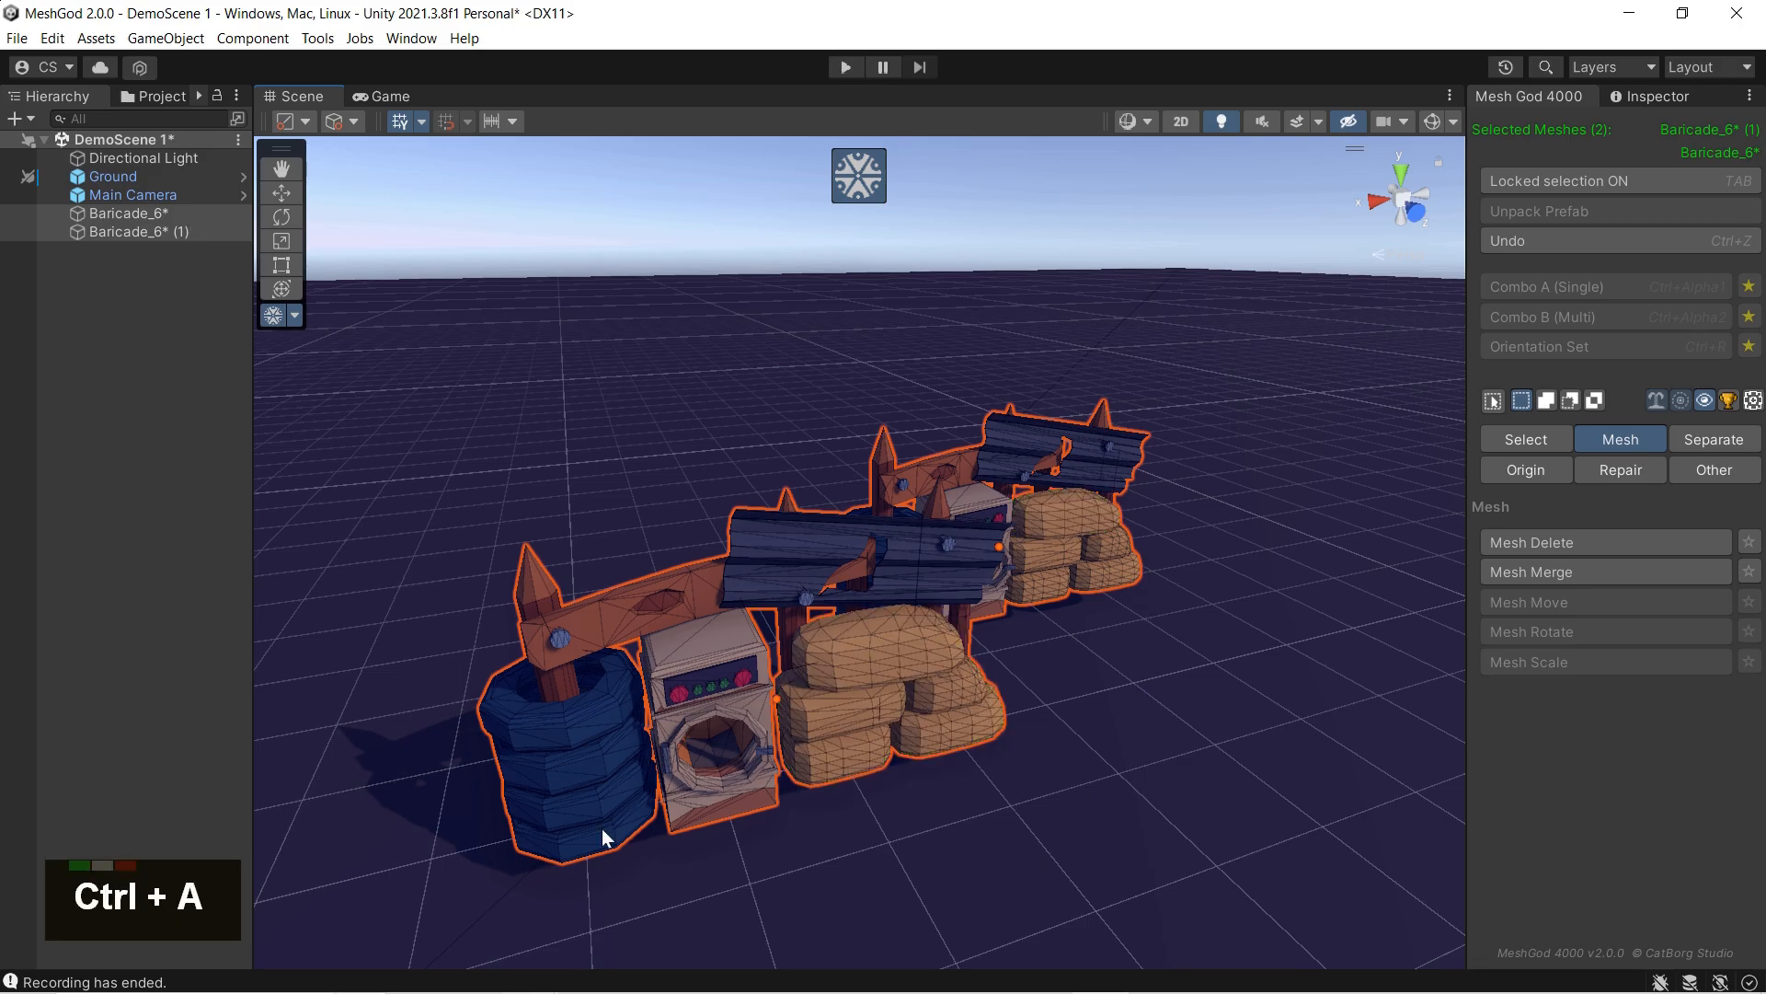
key("l")
key("l")
key("l")
key("l")
key("l")
key("l")
key("l")
key("l")
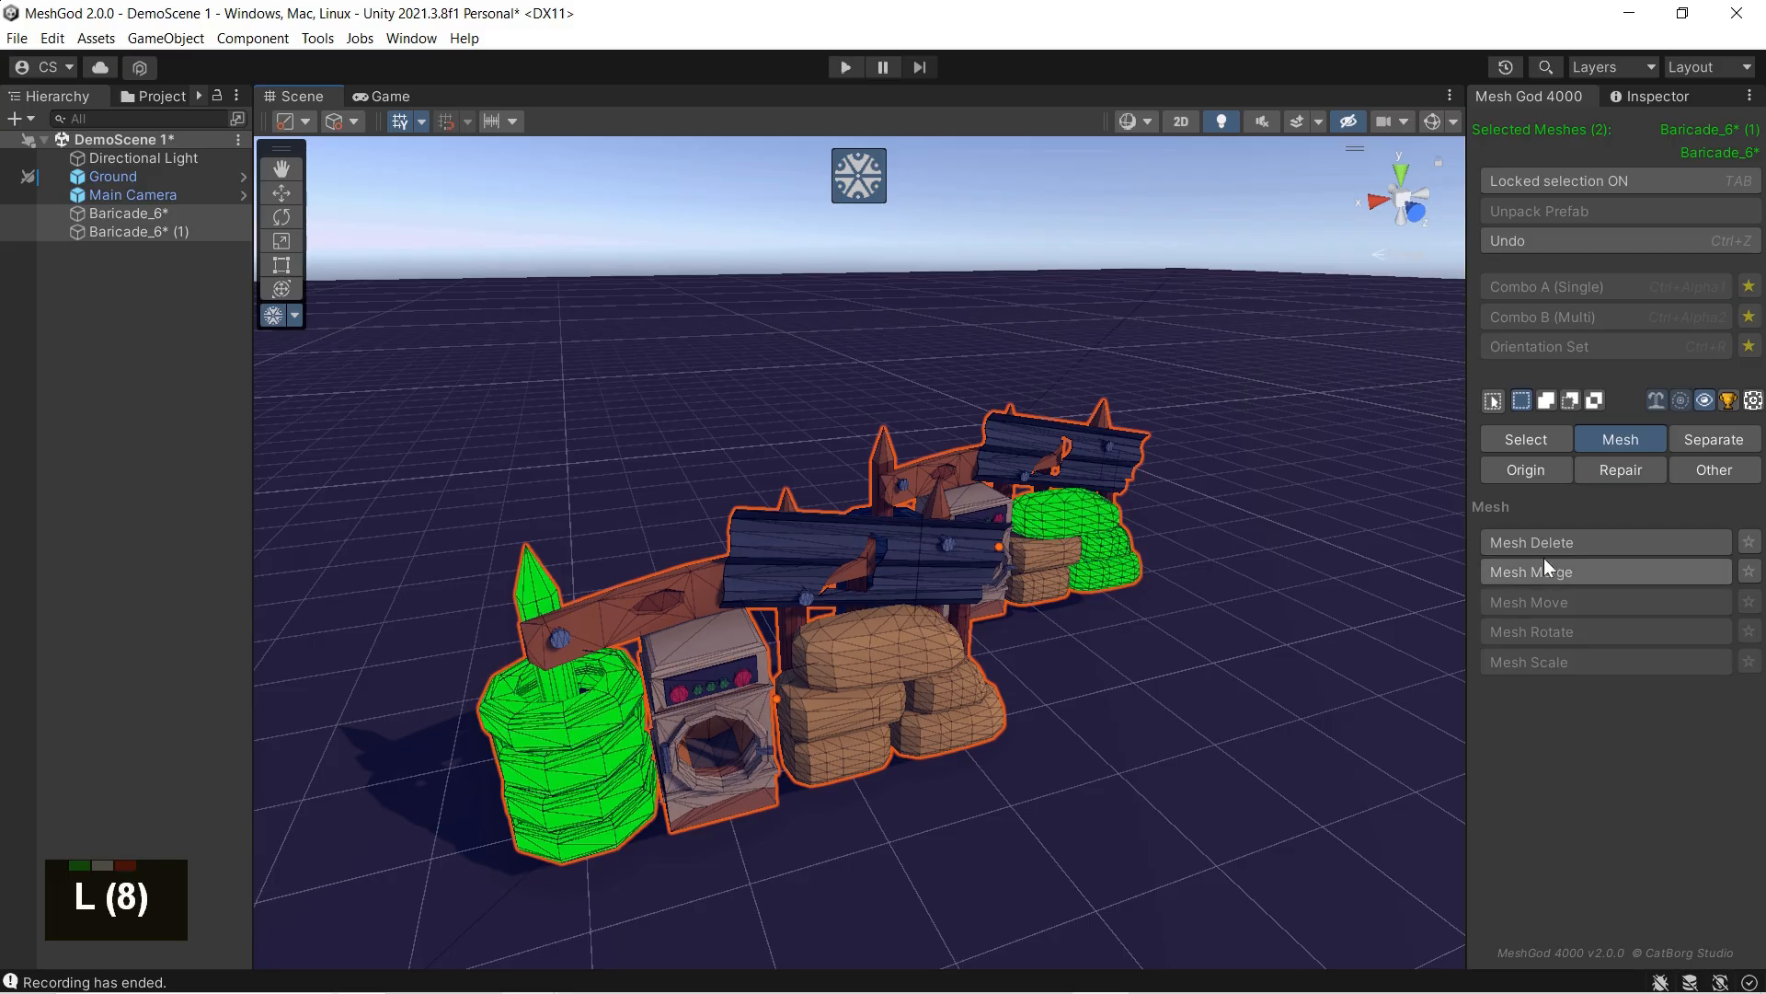
left_click(1544, 541)
middle_click_drag(1161, 747, 1025, 770)
right_click_drag(1025, 769, 1012, 763)
middle_click_drag(1012, 763, 872, 757)
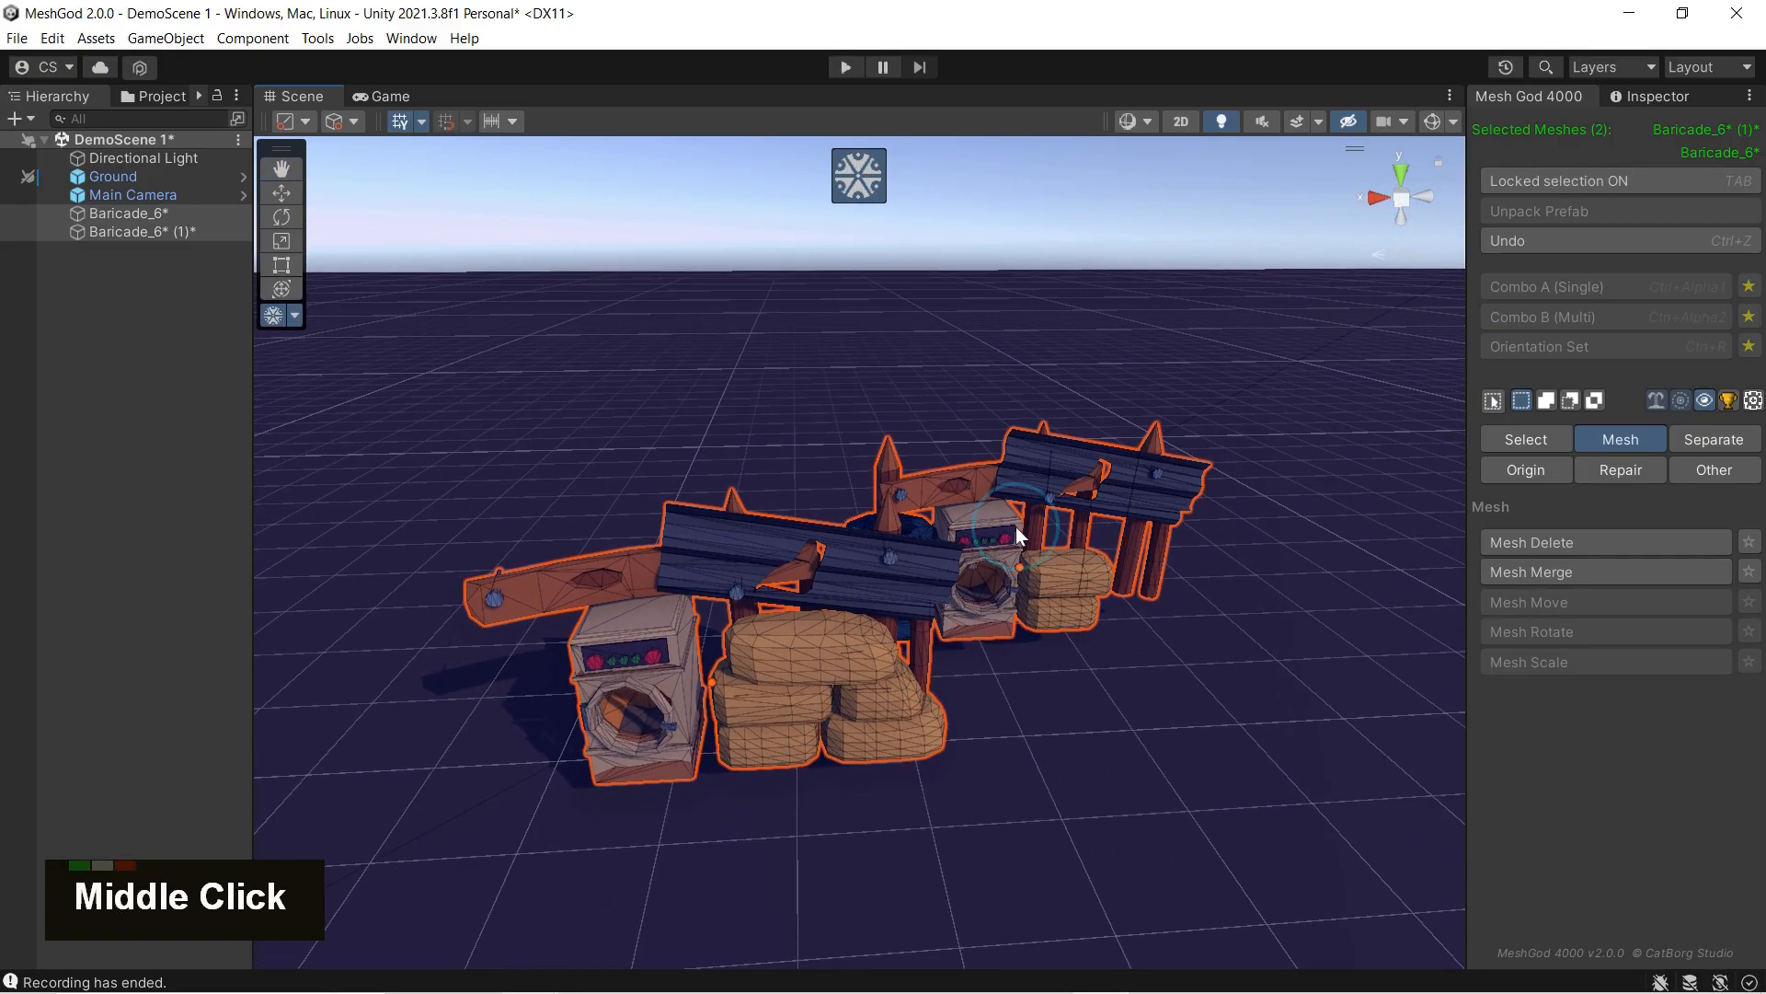
key("Tab")
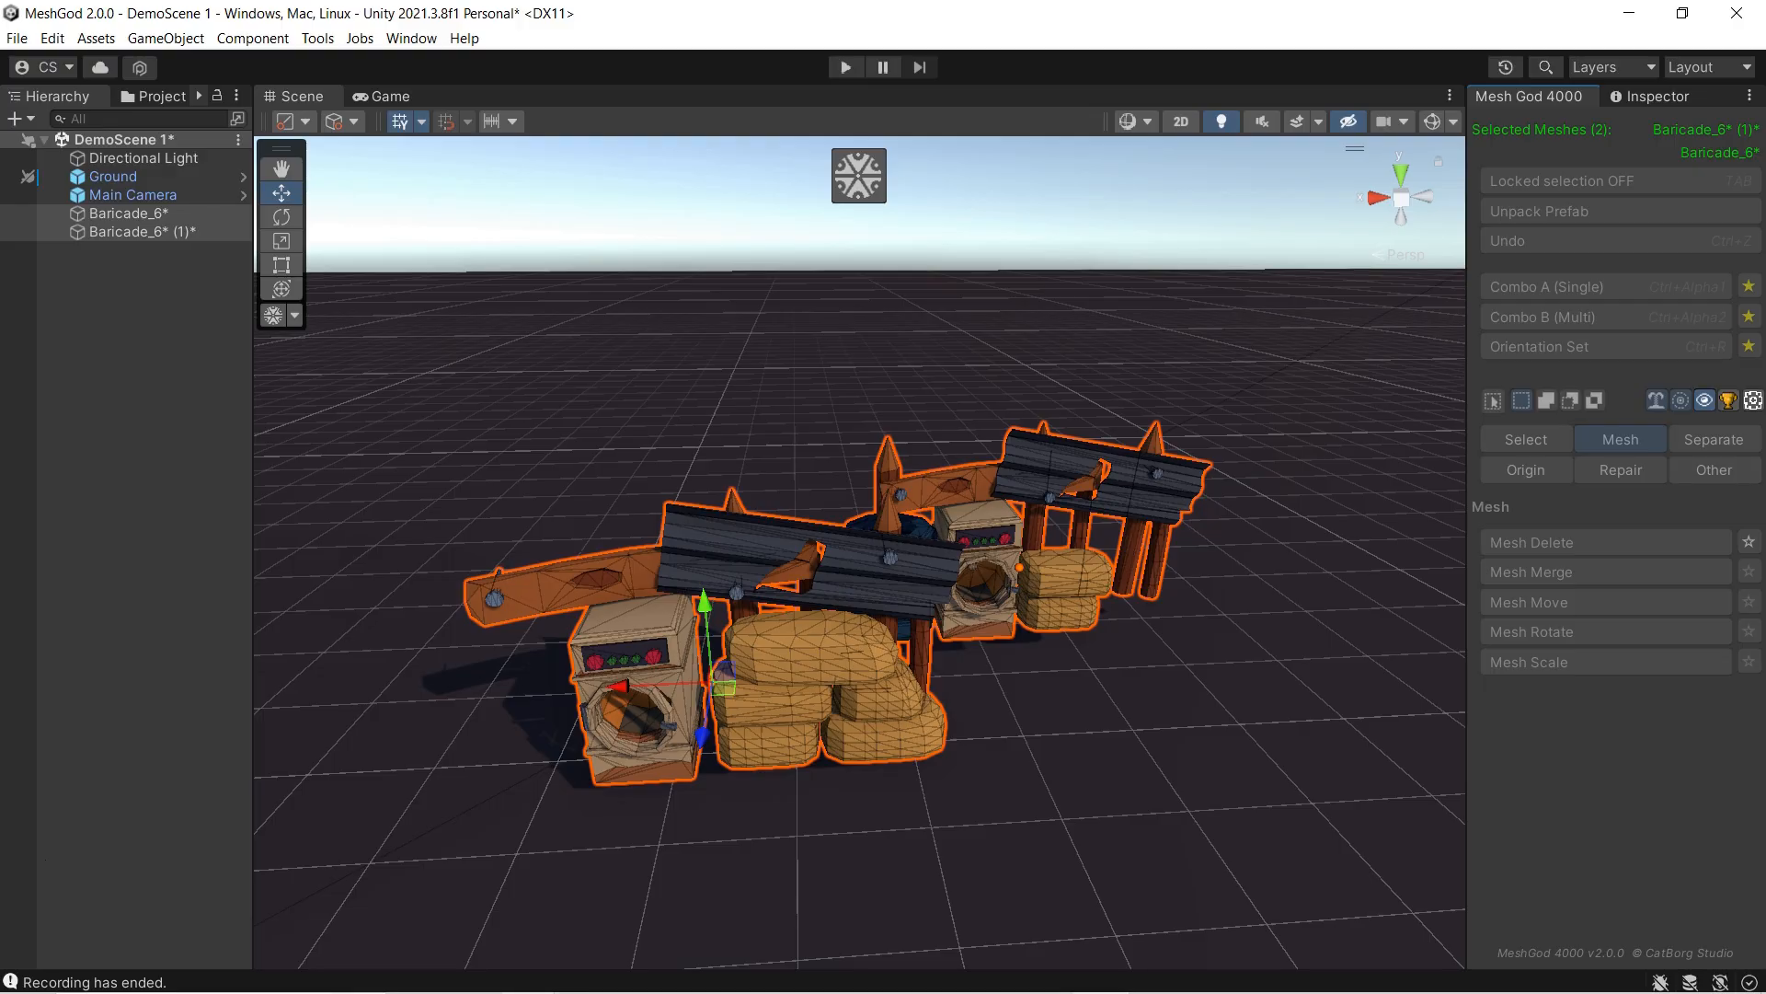